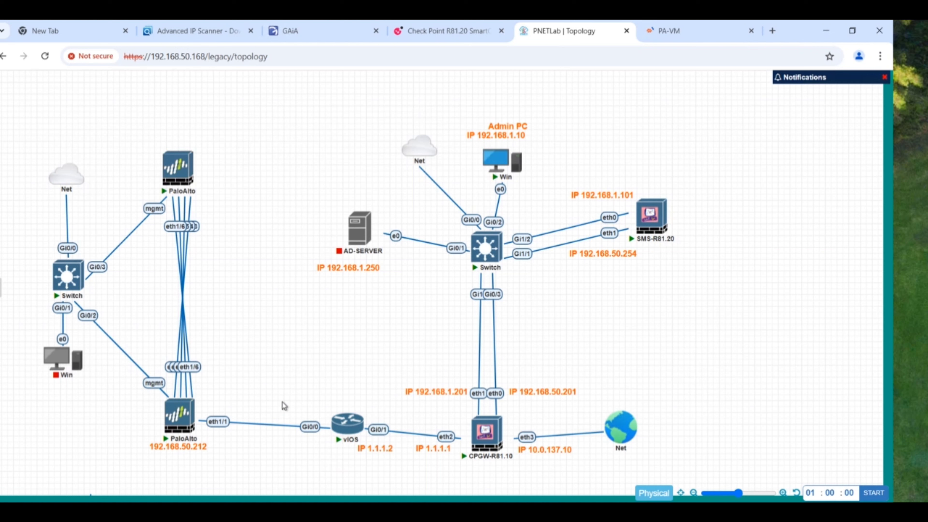
- Bring the Check Point SmartConsole window to the front from the taskbar
mouse_move(191, 430)
mouse_move(479, 454)
click(515, 511)
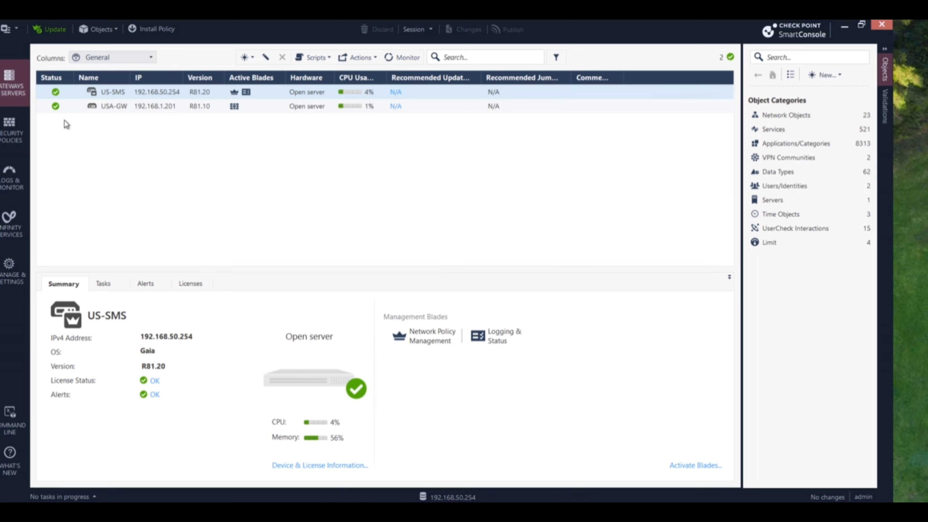
- Restore and re-maximize SmartConsole, then open the Standard access control policy rulebase
double_click(633, 32)
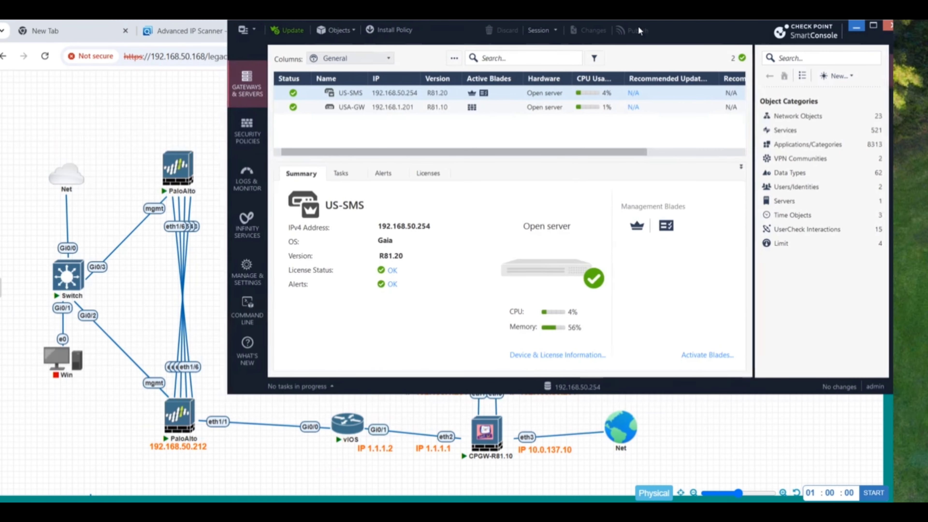
click(876, 29)
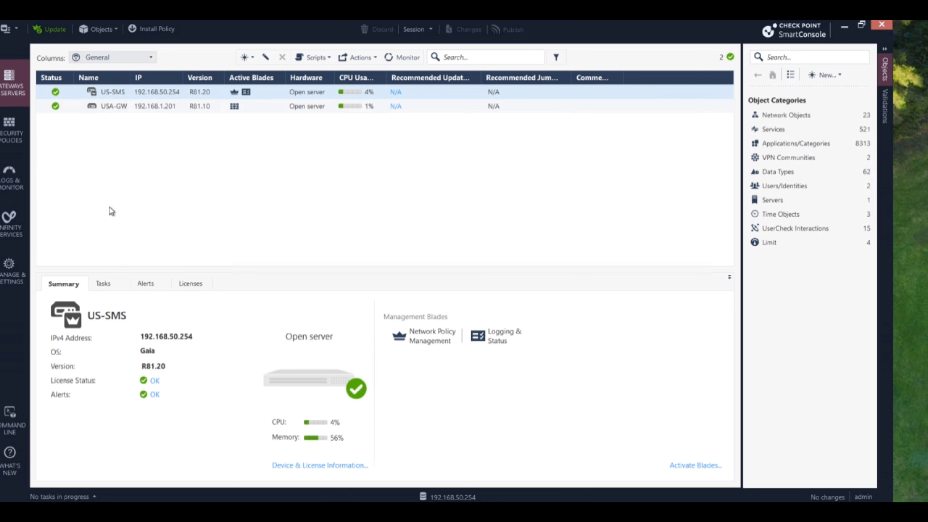
click(11, 131)
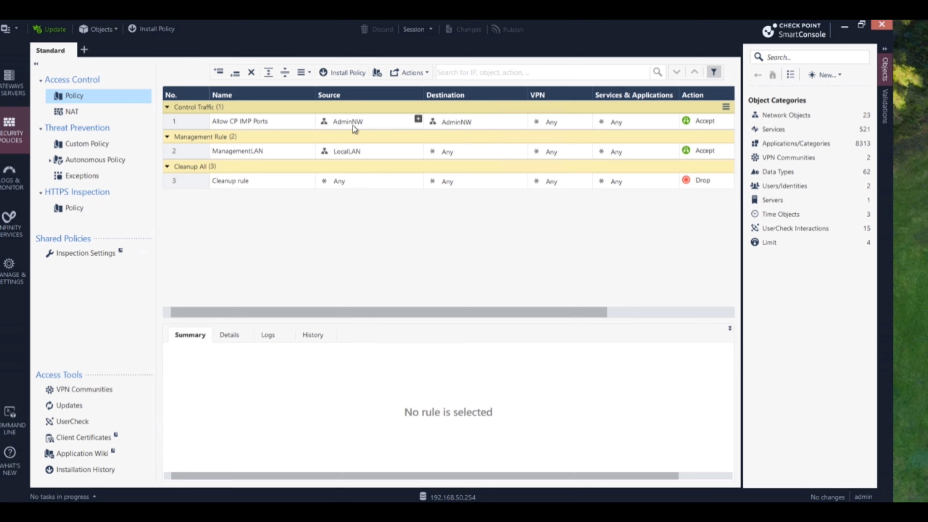
- Inspect the AdminNW and LocalLAN sources across the rule table, then return to Gateways & Servers
mouse_move(354, 129)
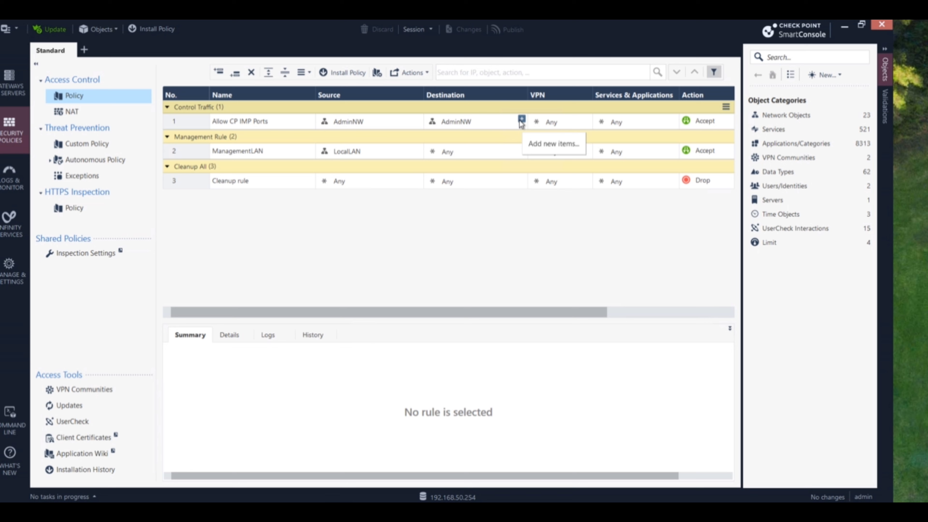
click(655, 311)
click(724, 312)
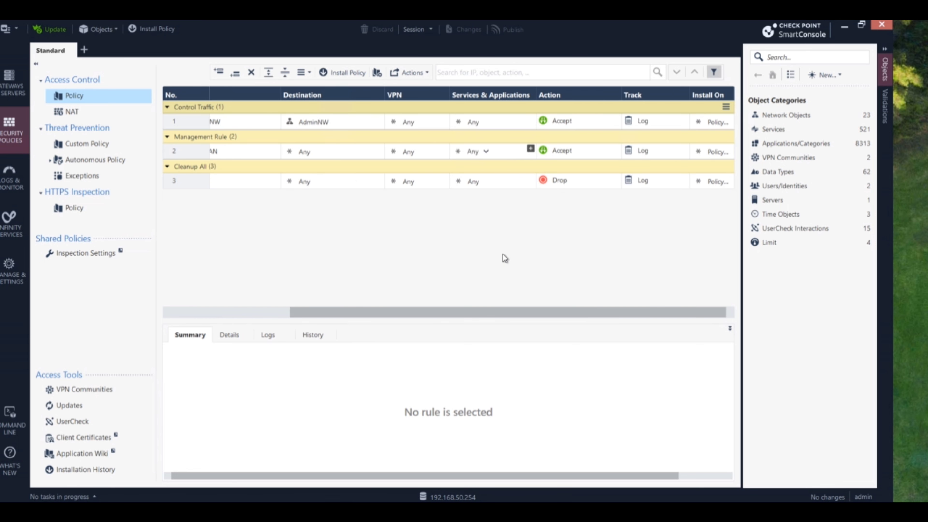
drag(479, 312, 190, 291)
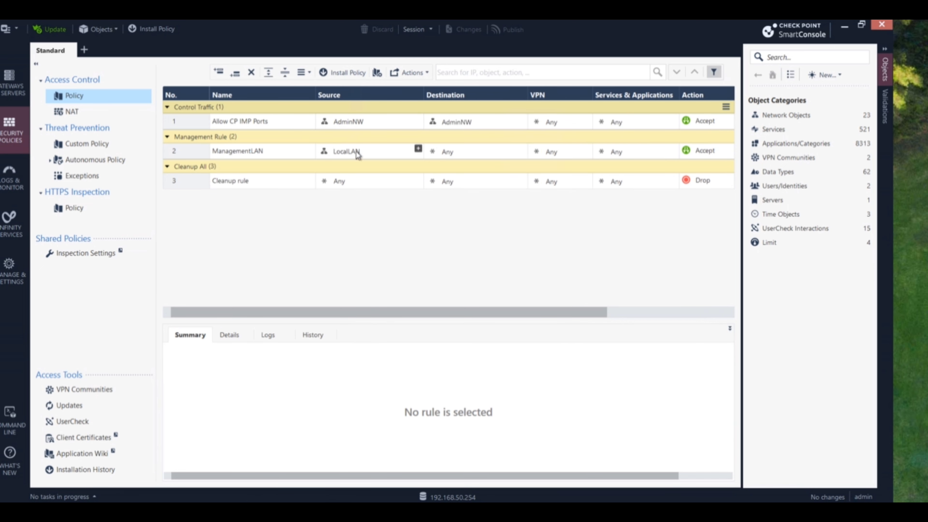
mouse_move(358, 155)
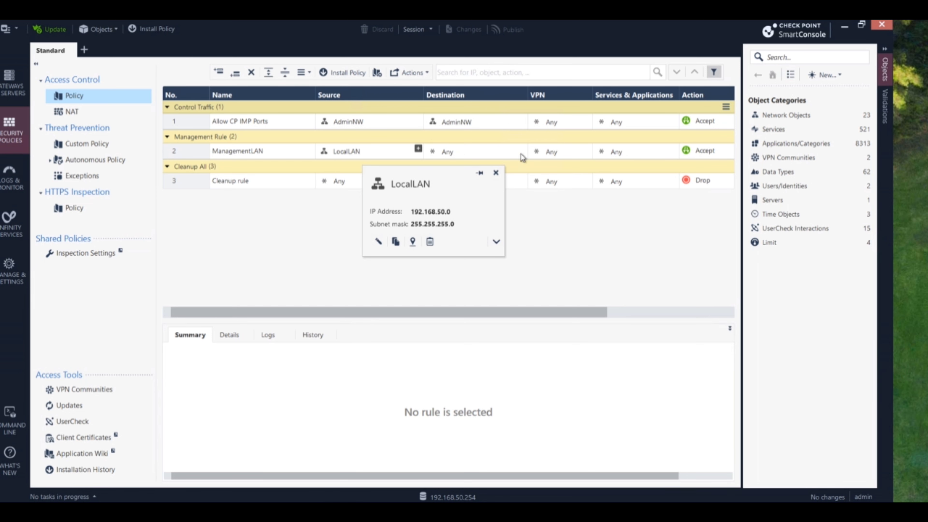
drag(579, 318, 729, 317)
drag(538, 317, 367, 314)
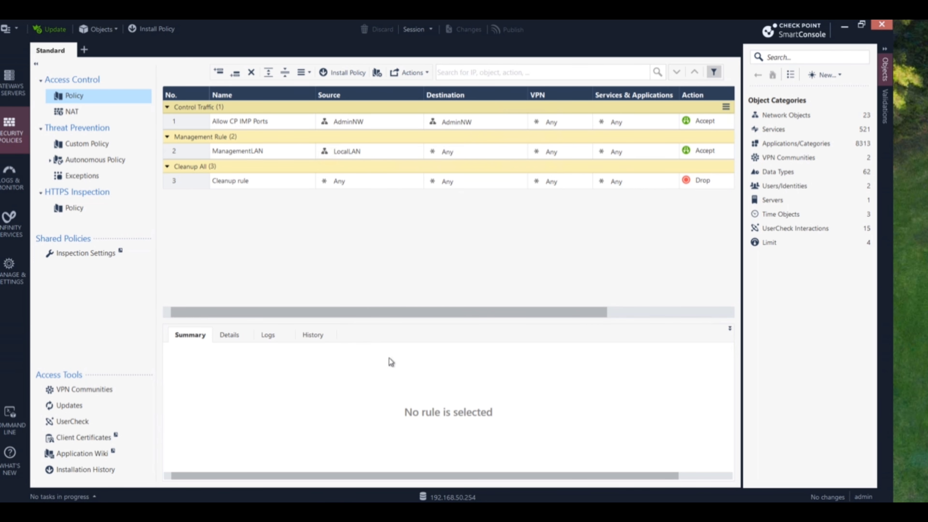
click(25, 97)
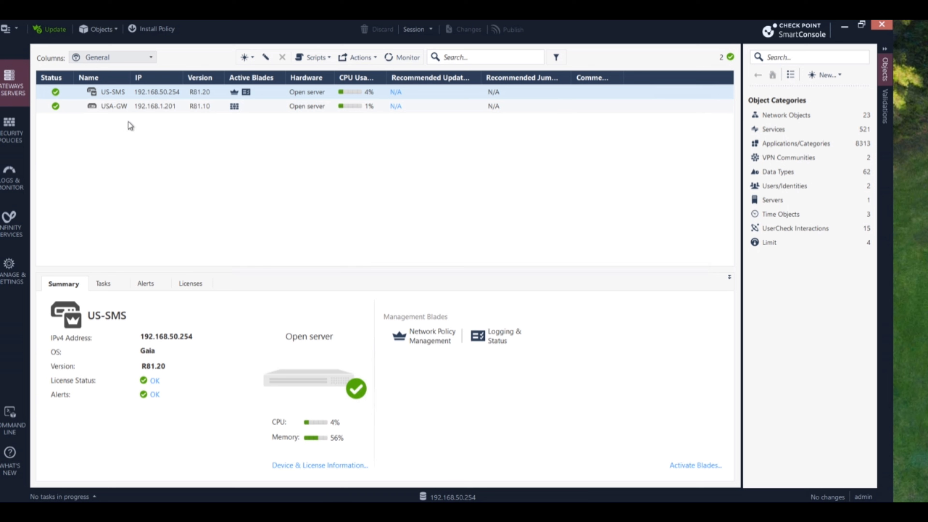
- Open the USA-GW gateway's properties and review its network interfaces
click(116, 109)
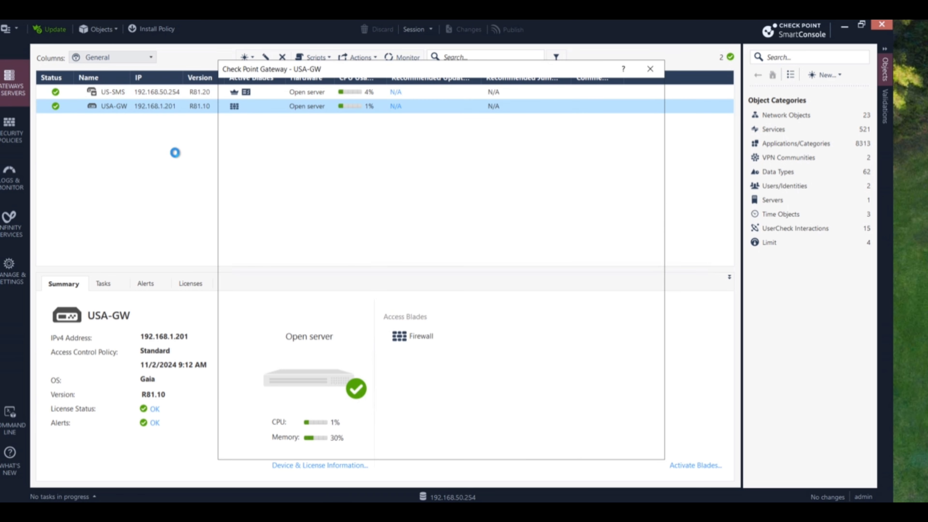
click(263, 99)
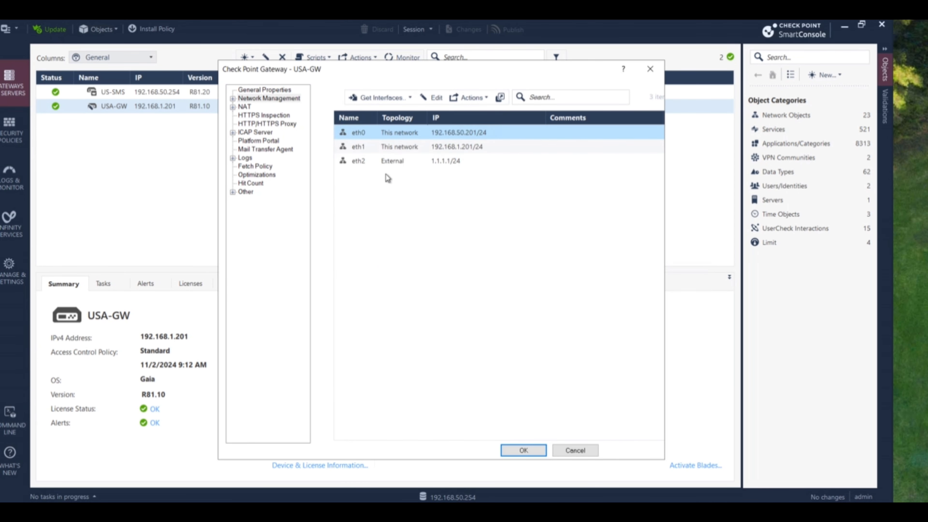
click(248, 90)
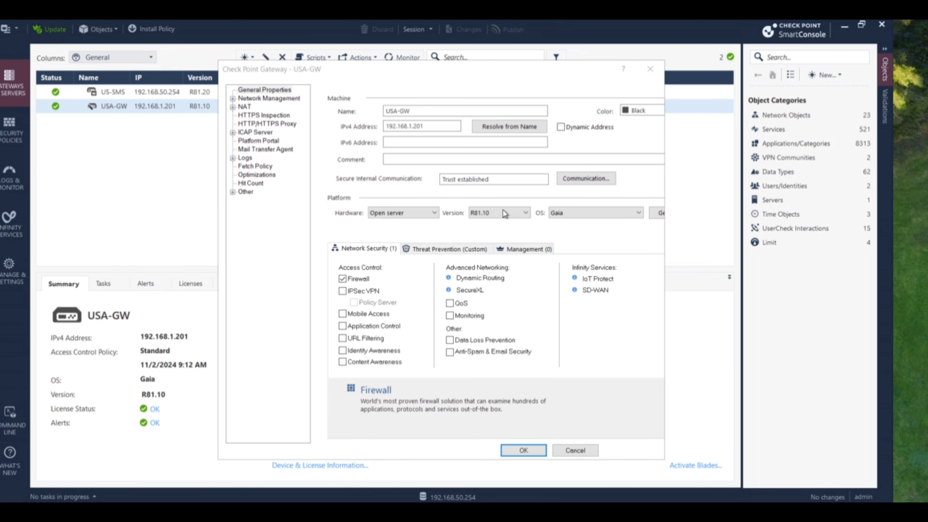
- Test USA-GW's SIC status, confirm Communicating, close the dialogs and minimize SmartConsole
click(586, 179)
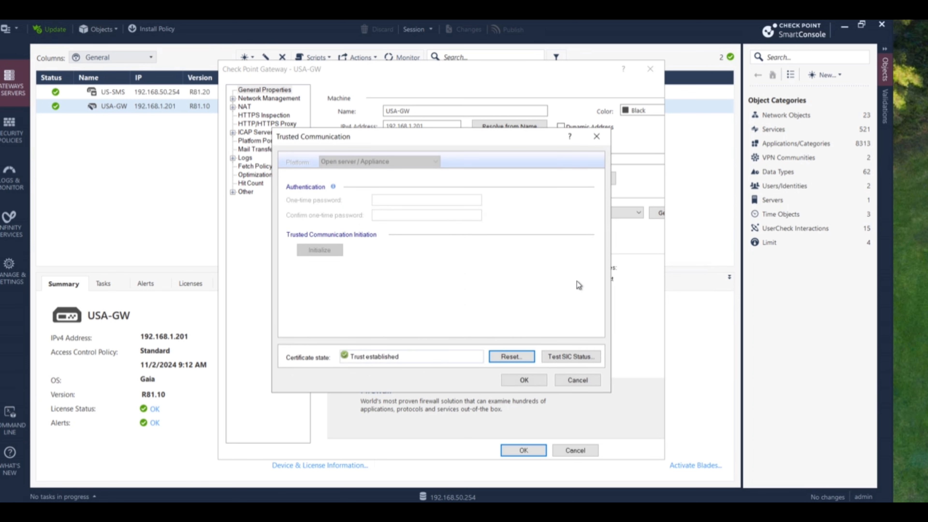
click(565, 357)
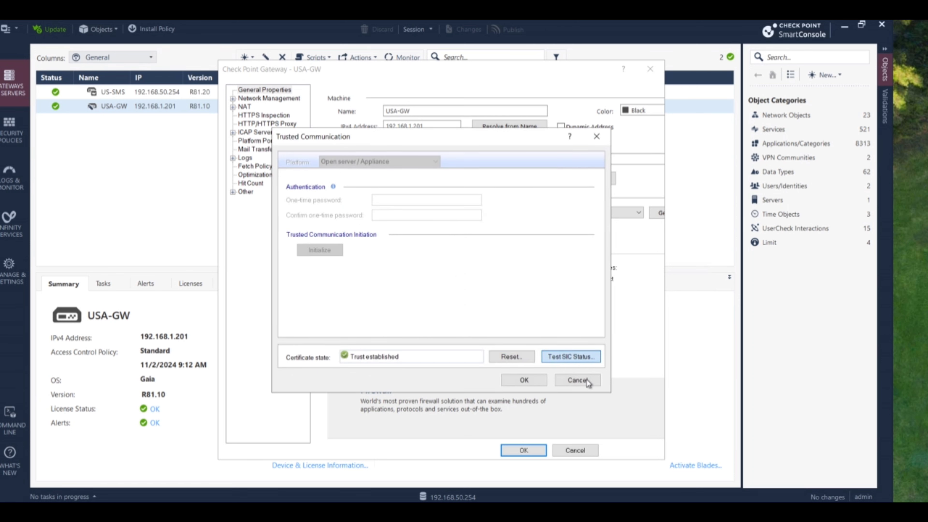
click(494, 329)
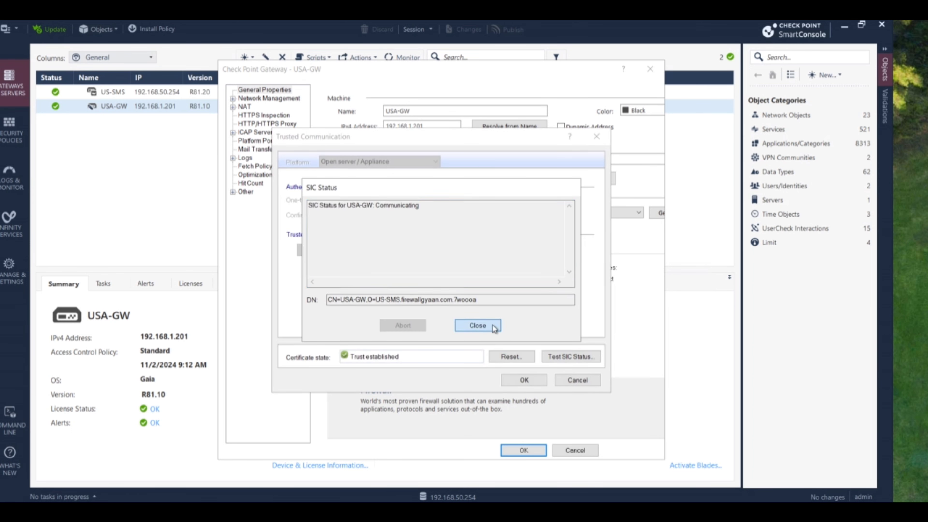
click(581, 382)
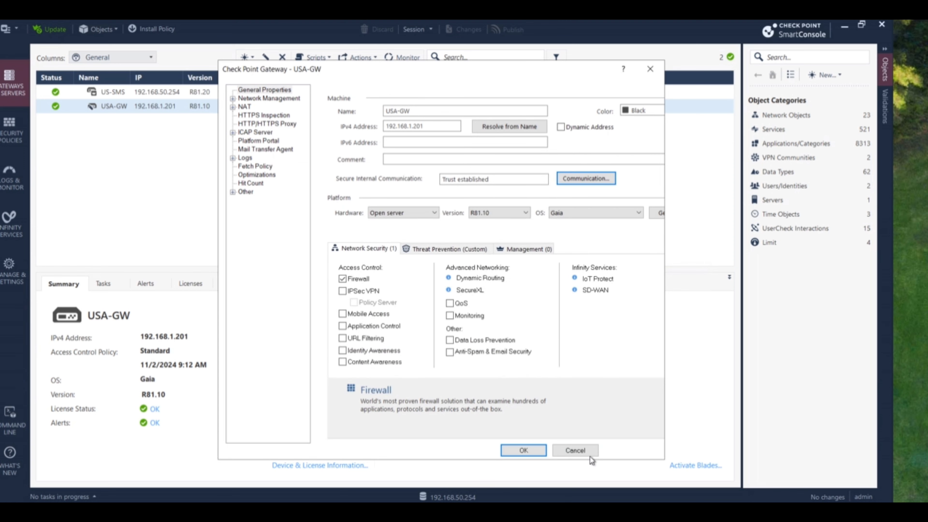
click(575, 451)
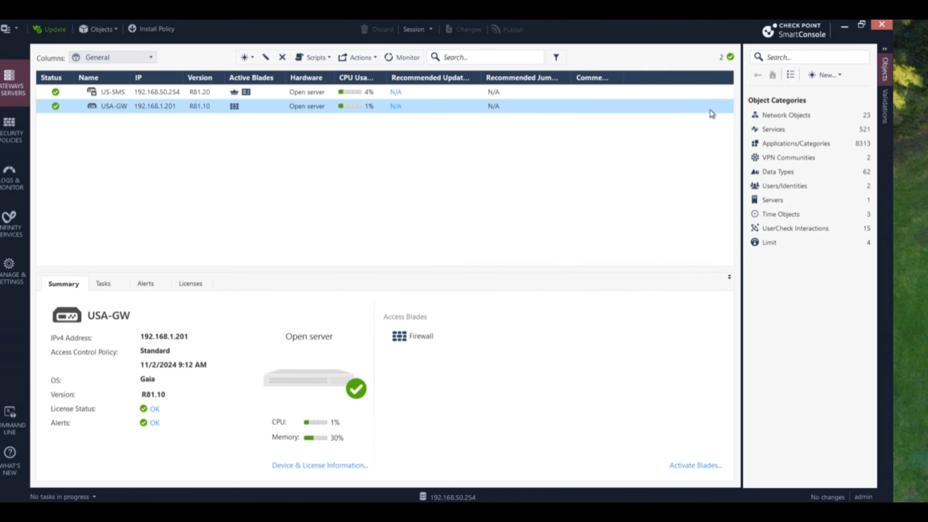
click(844, 27)
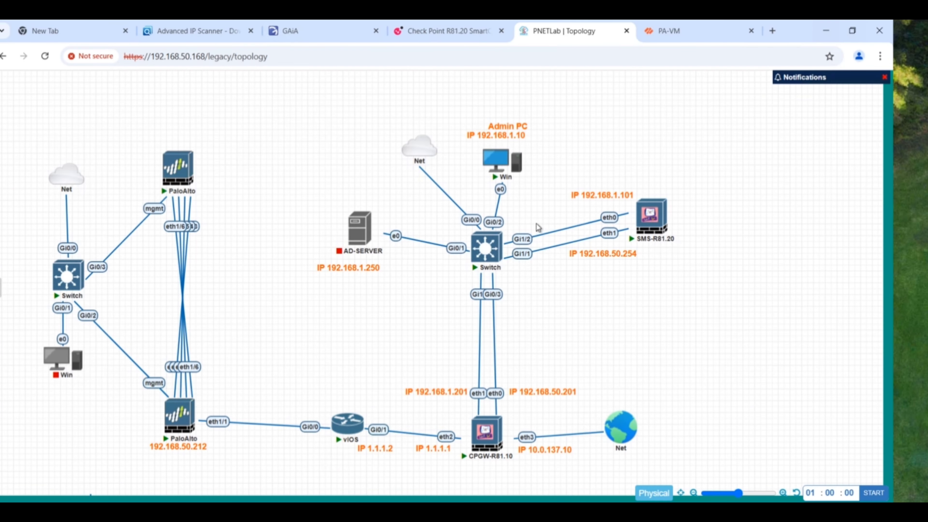
- Dismiss the PAN-OS 10.1 welcome, browse PA-VM's Interfaces and Zones, then open High Availability
click(672, 30)
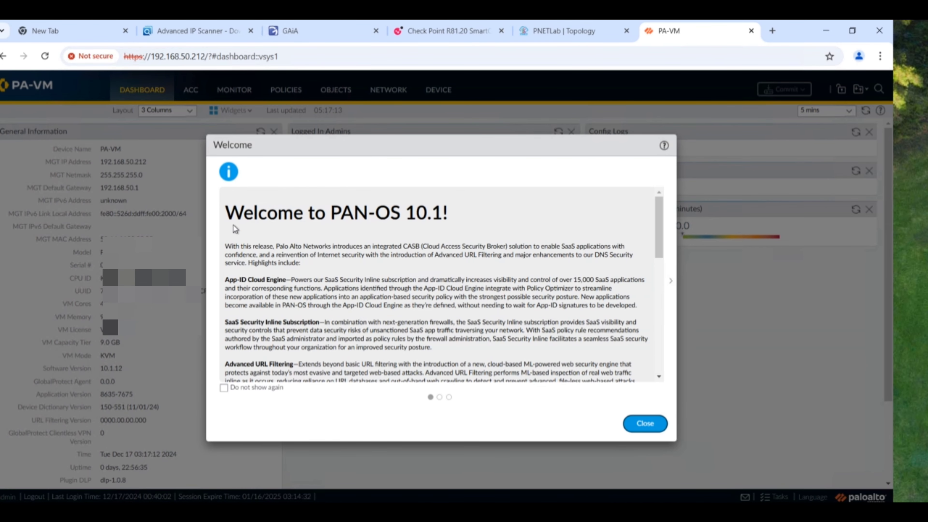
click(645, 424)
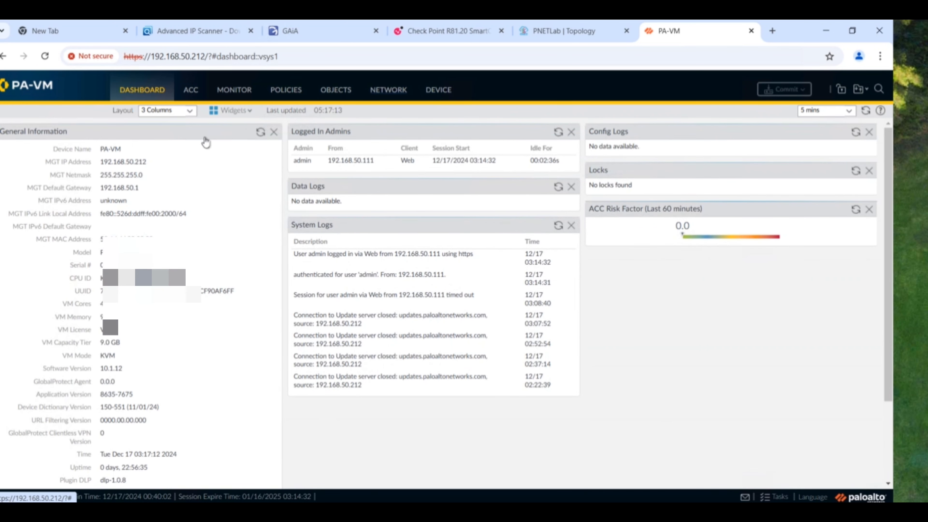
click(402, 90)
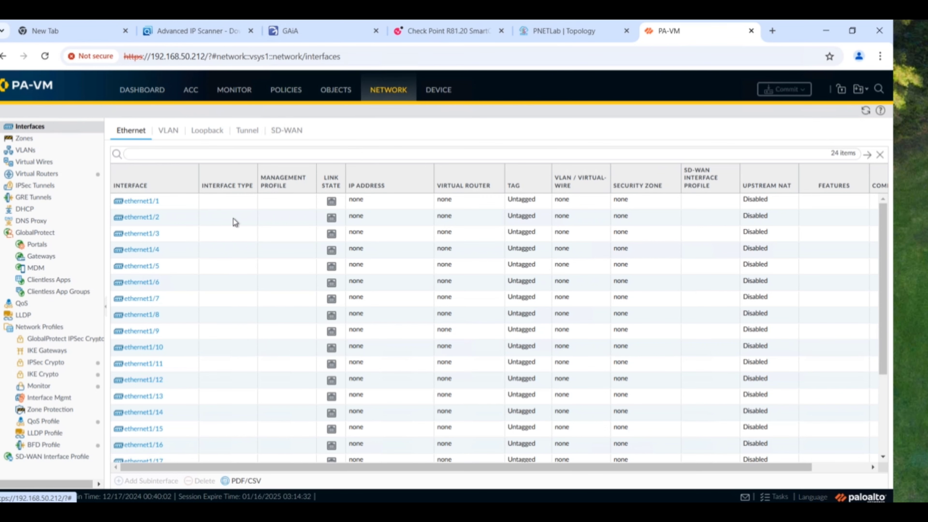
scroll(329, 260, down, 3)
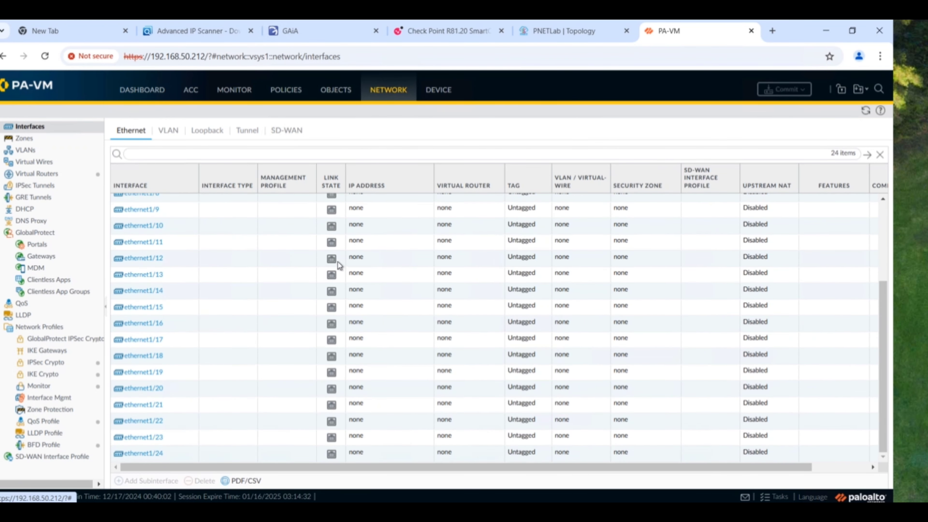
scroll(340, 257, up, 3)
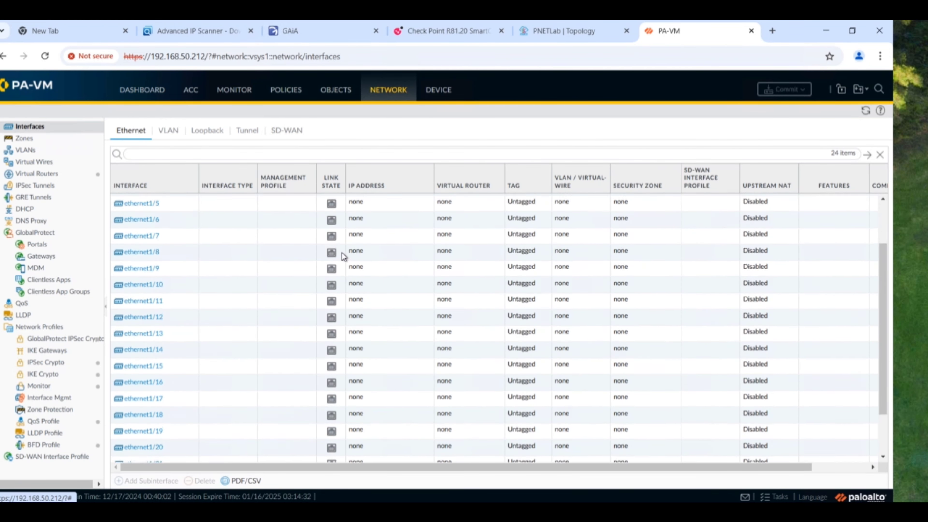
click(38, 139)
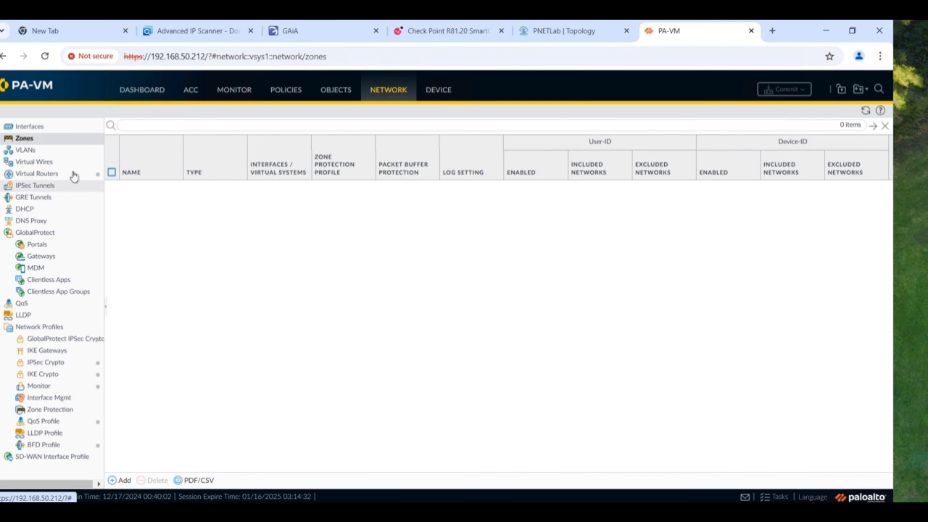
click(85, 129)
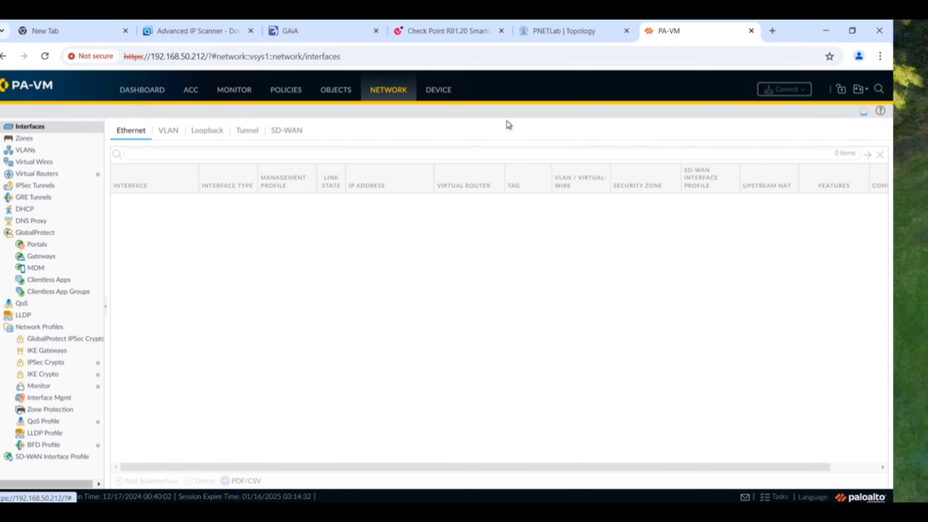
click(442, 90)
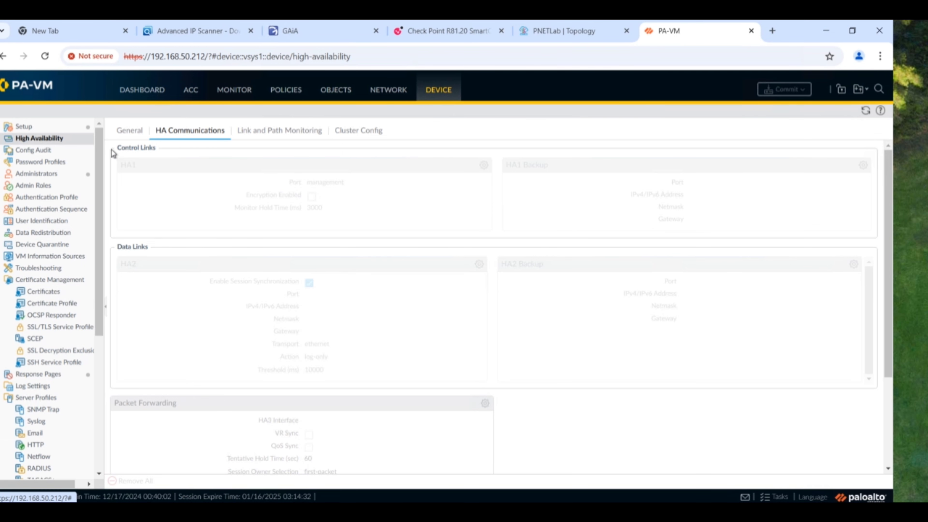
- Check PA-VM's management interface under Device Setup, then return to the PNETLab topology tab
click(34, 128)
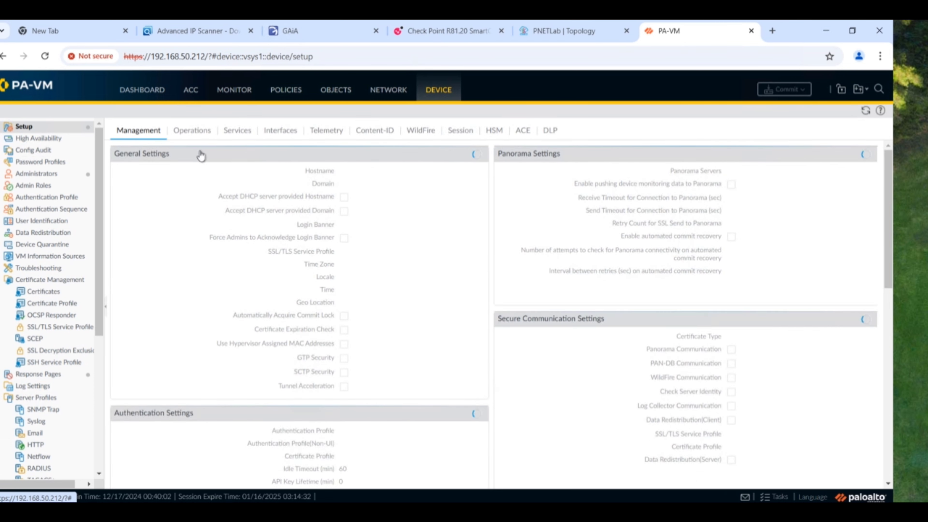
click(282, 132)
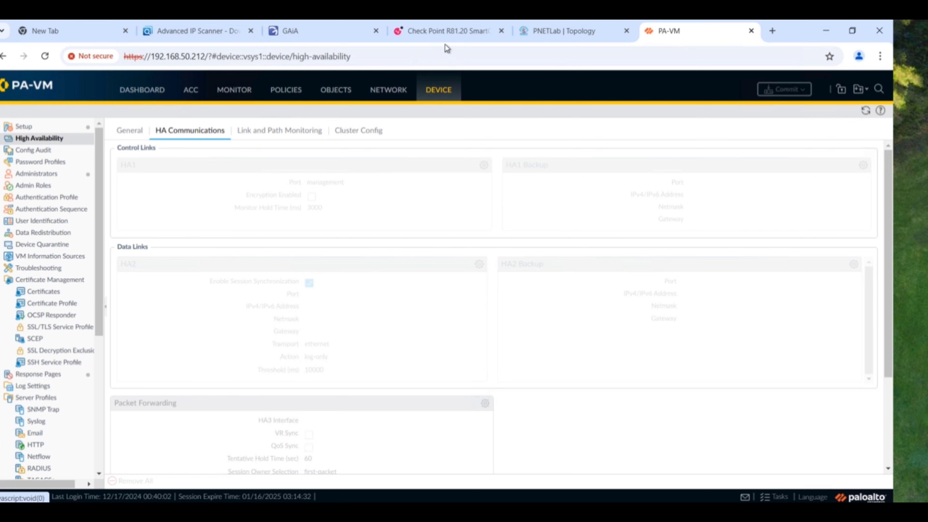
click(557, 33)
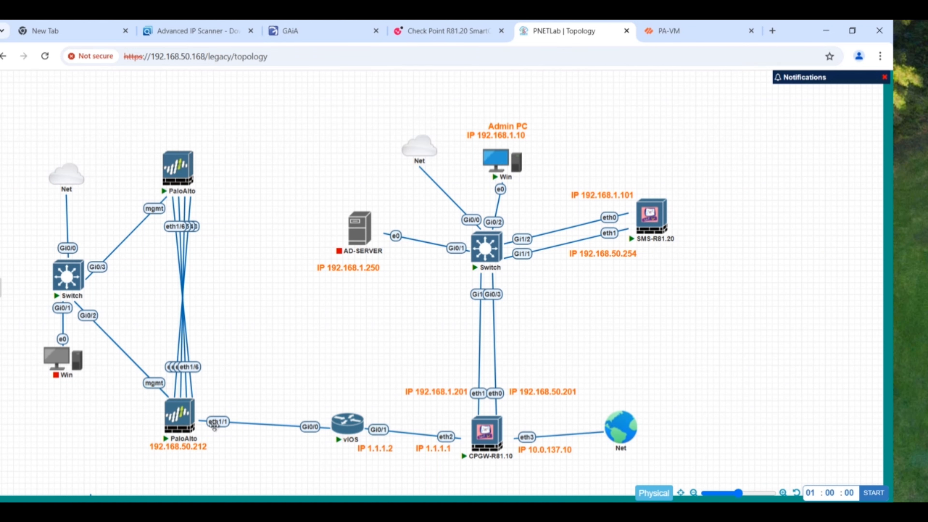
- Scroll through PA-VM's unconfigured ethernet1/1–1/24 interfaces, then switch to the PNETLab topology
key(ctrl+Tab)
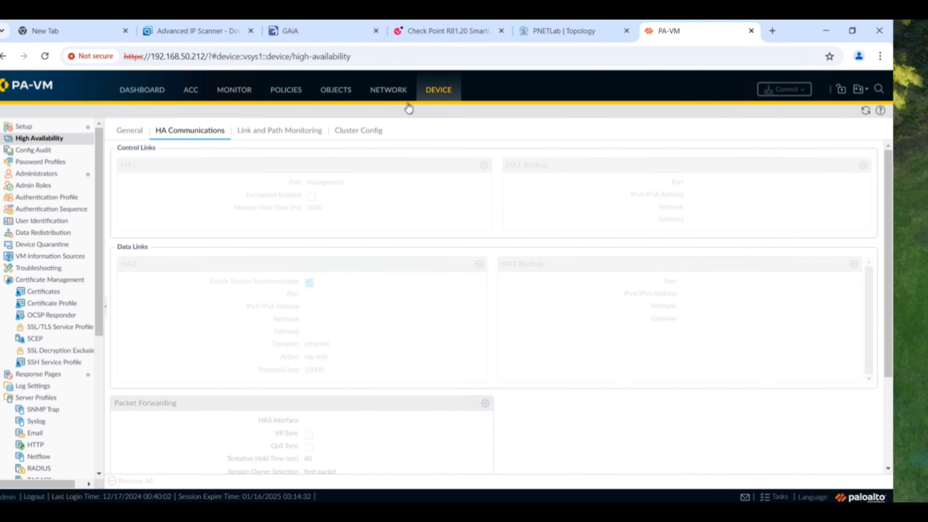
click(394, 92)
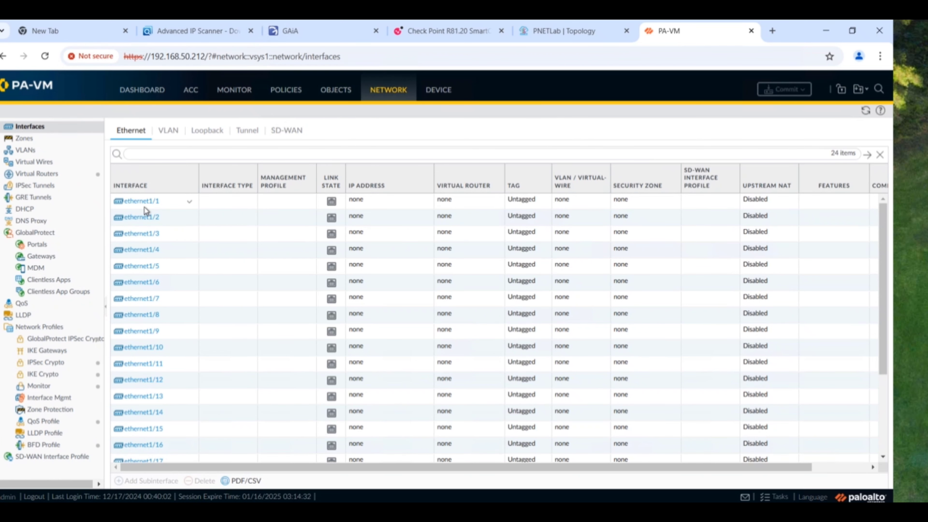
mouse_move(142, 208)
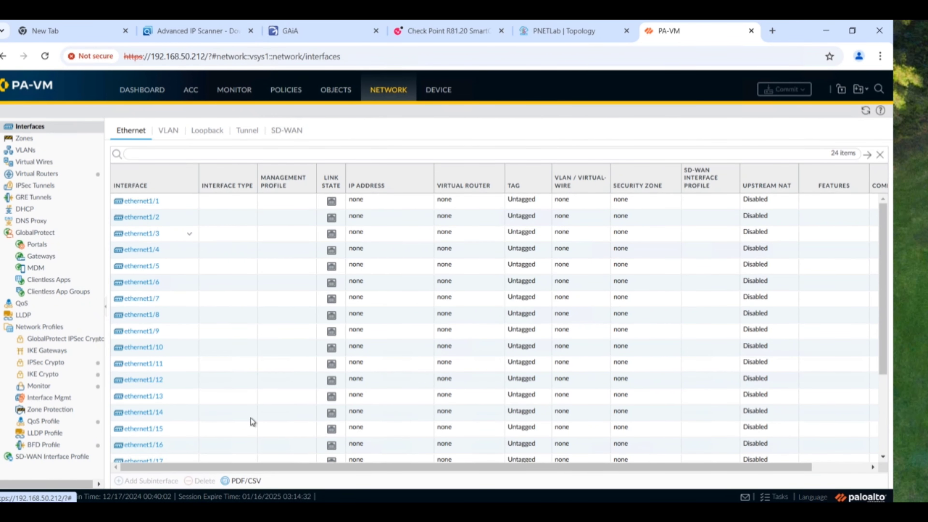
scroll(256, 300, down, 3)
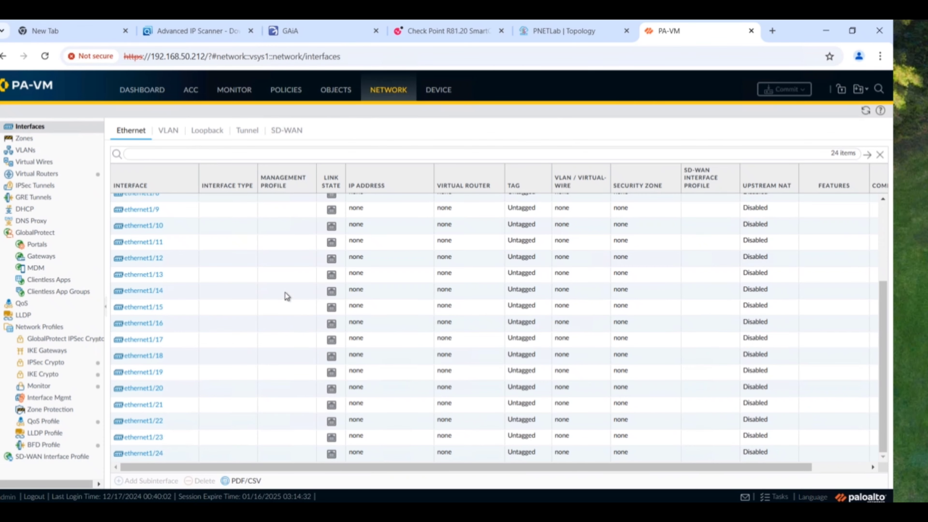
scroll(287, 296, up, 3)
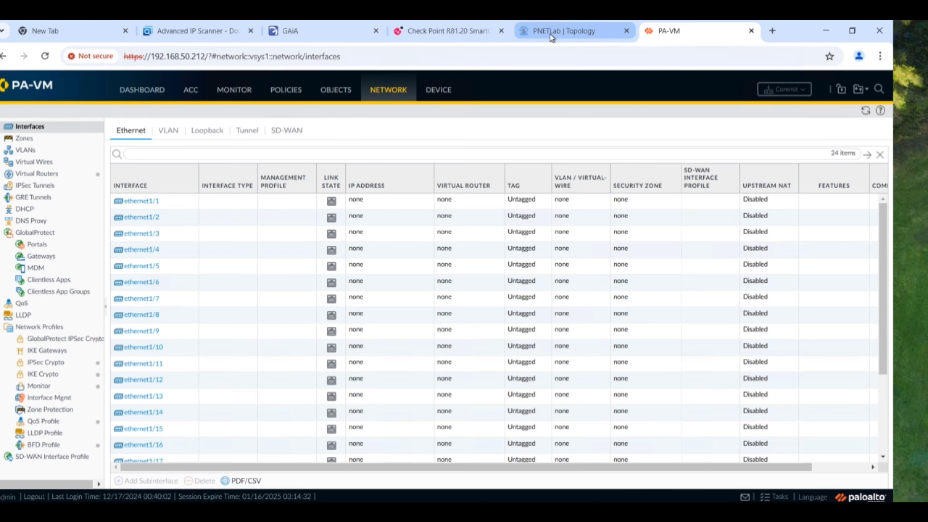
click(550, 34)
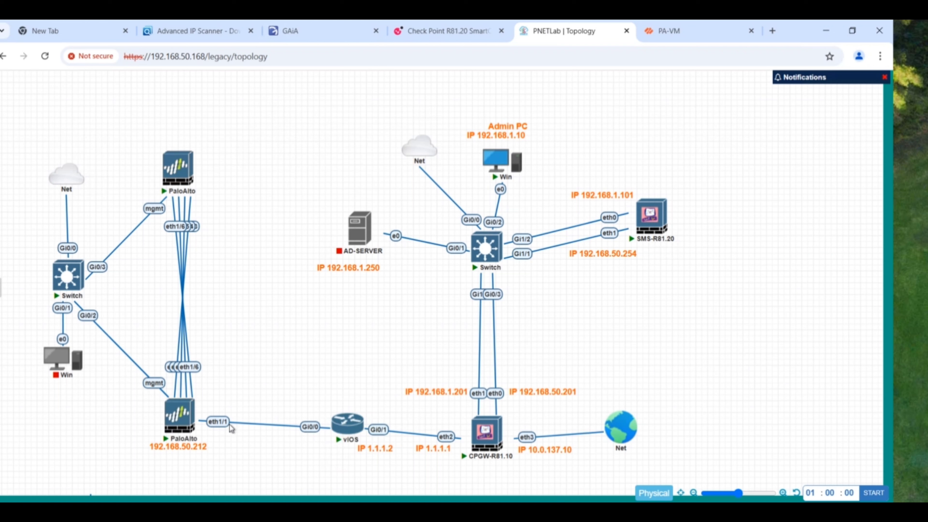
- Add a text label '2.2.2.1' beside PaloAlto eth1/1 on the topology
right_click(221, 390)
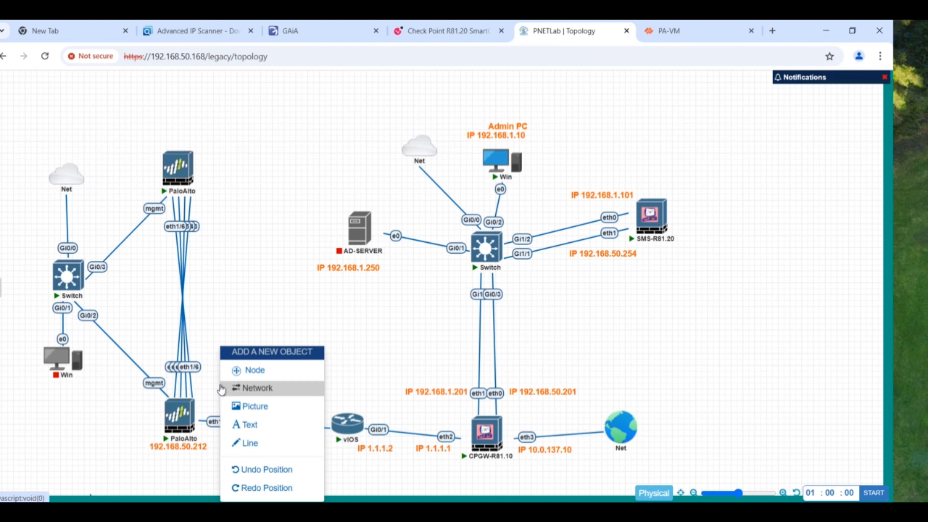
click(262, 424)
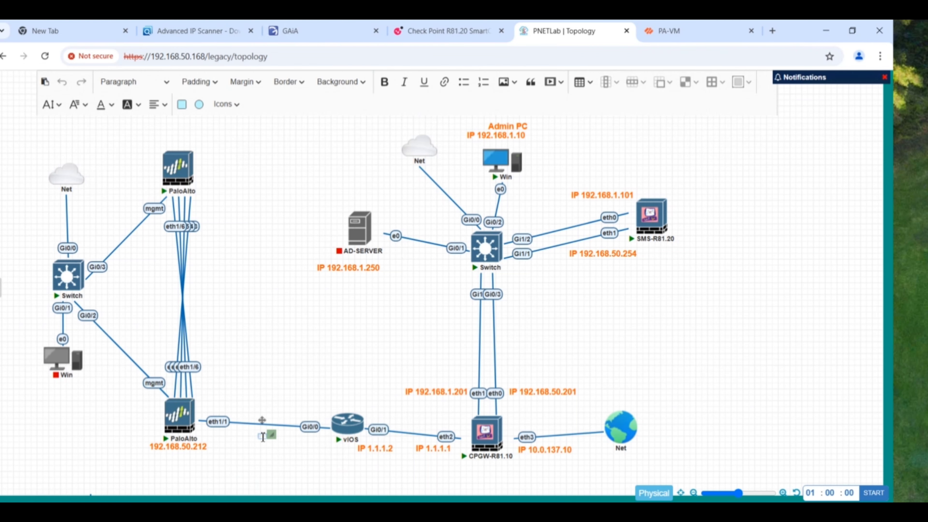
text(1)
key(BackSpace)
text(2.2.2.2)
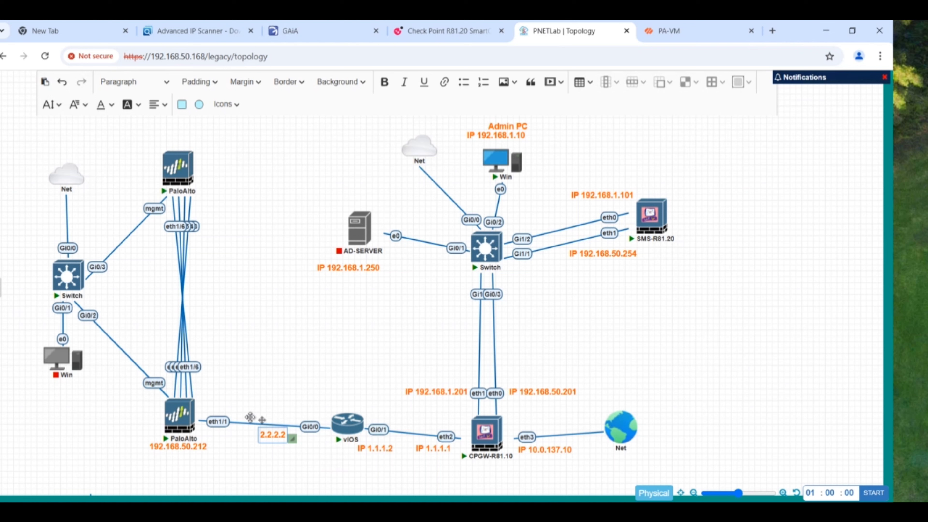
mouse_move(250, 418)
mouse_down()
mouse_move(224, 405)
mouse_move(209, 420)
mouse_move(212, 398)
mouse_move(227, 391)
mouse_move(239, 403)
mouse_up()
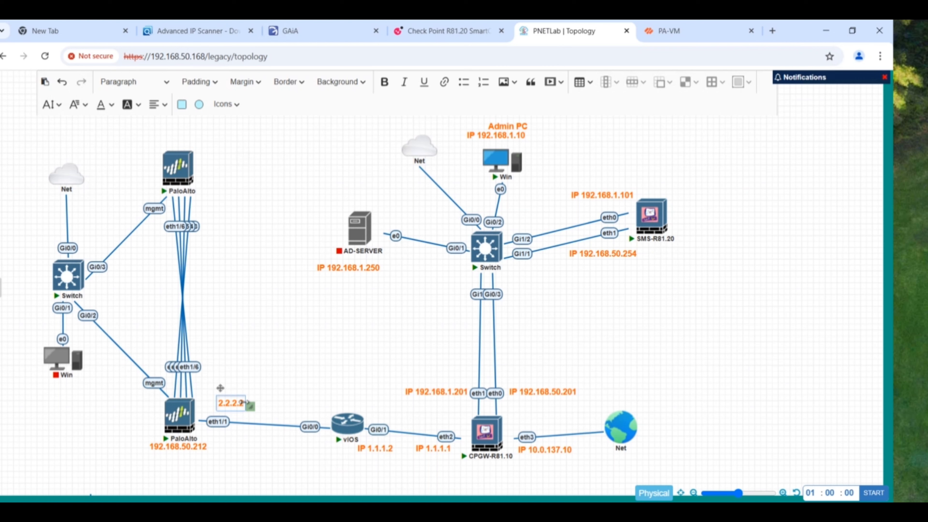
click(238, 403)
key(Delete)
text(1)
click(301, 402)
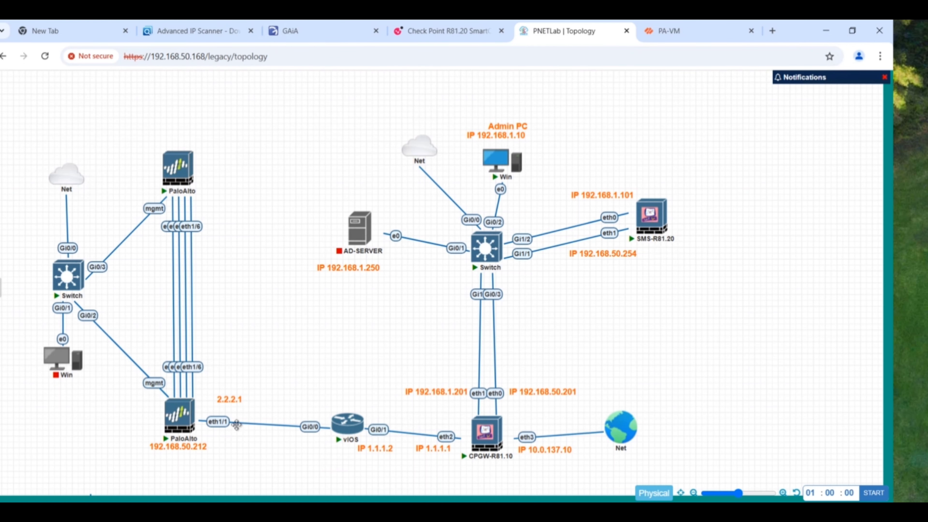
- Duplicate the label, place it beside vIOS Gi0/0, and change it to 2.2.2.2
right_click(230, 401)
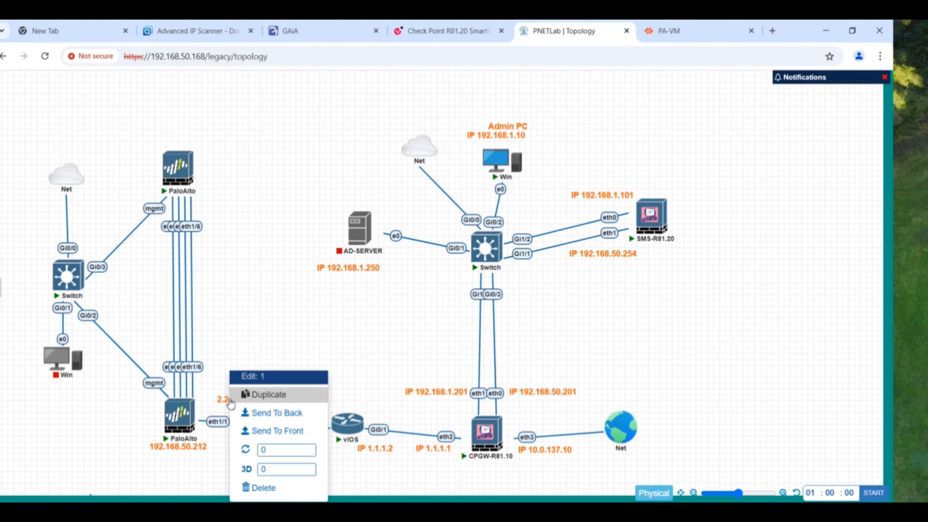
click(264, 397)
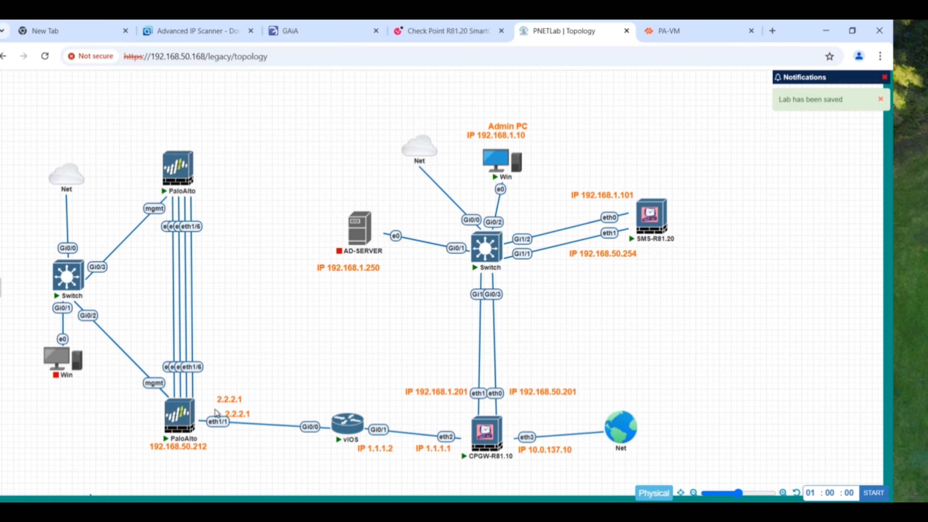
drag(240, 413, 314, 403)
double_click(310, 403)
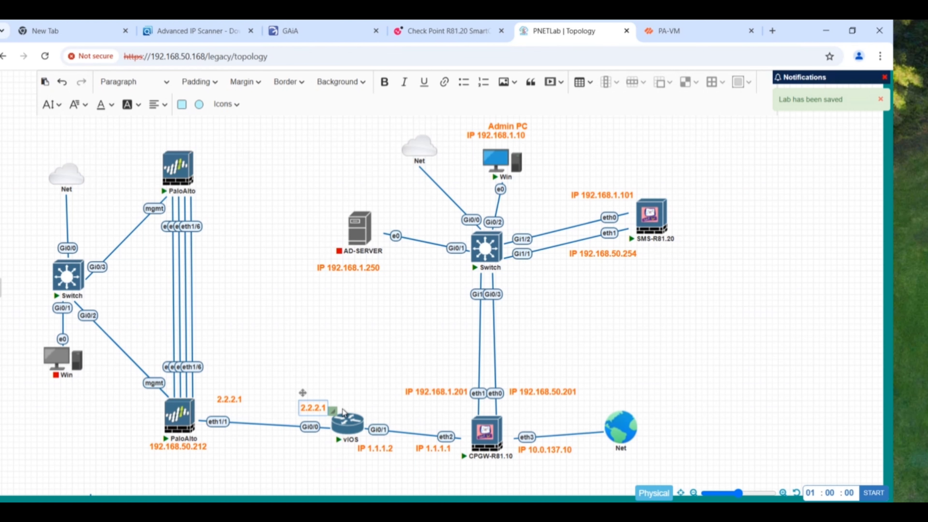
key(BackSpace)
text(2)
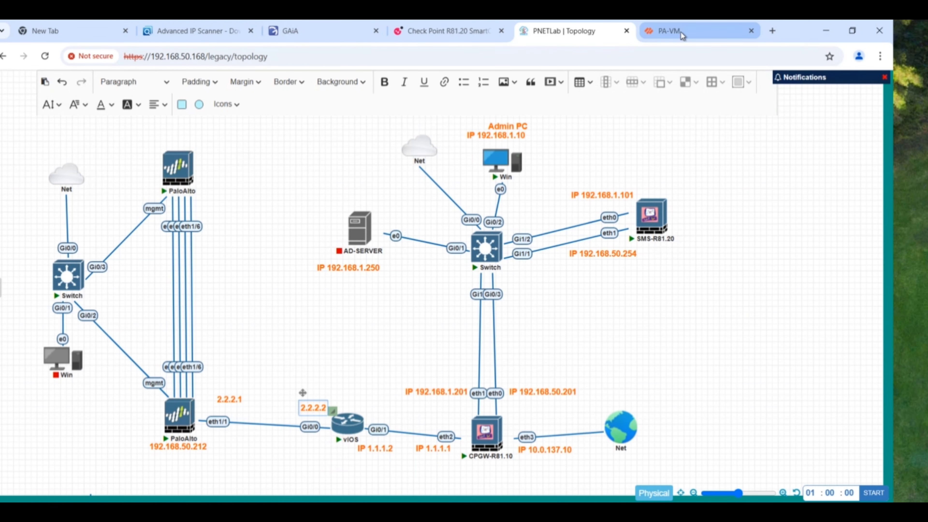
- Open ethernet1/1 on PA-VM and comment it 'outside towards external router'
click(672, 33)
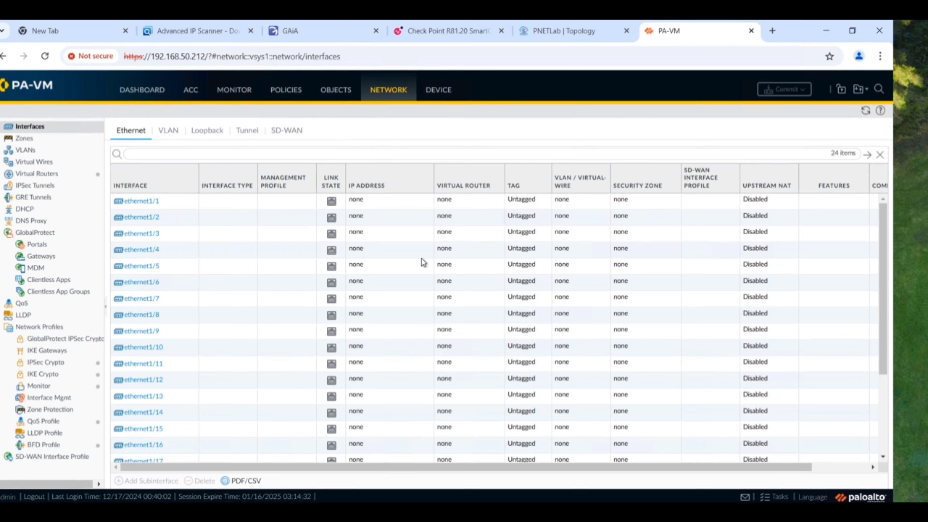
click(150, 203)
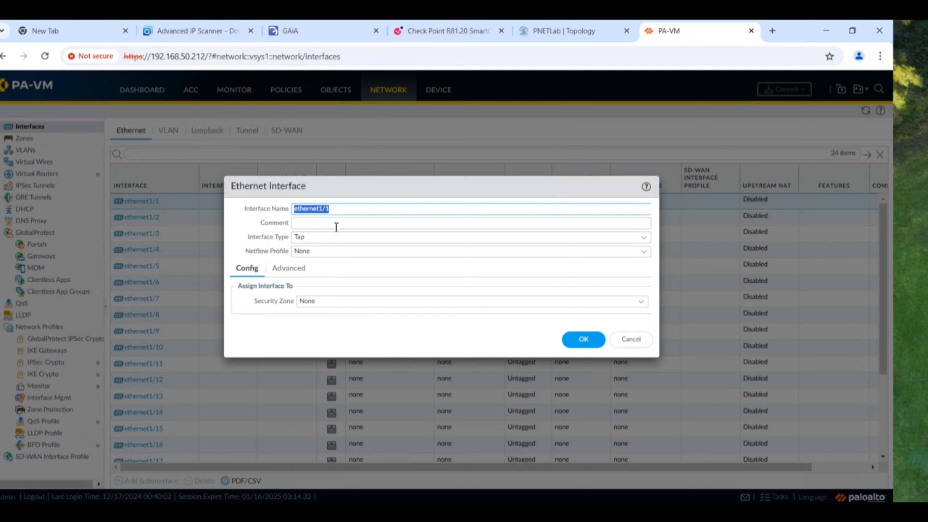
click(318, 226)
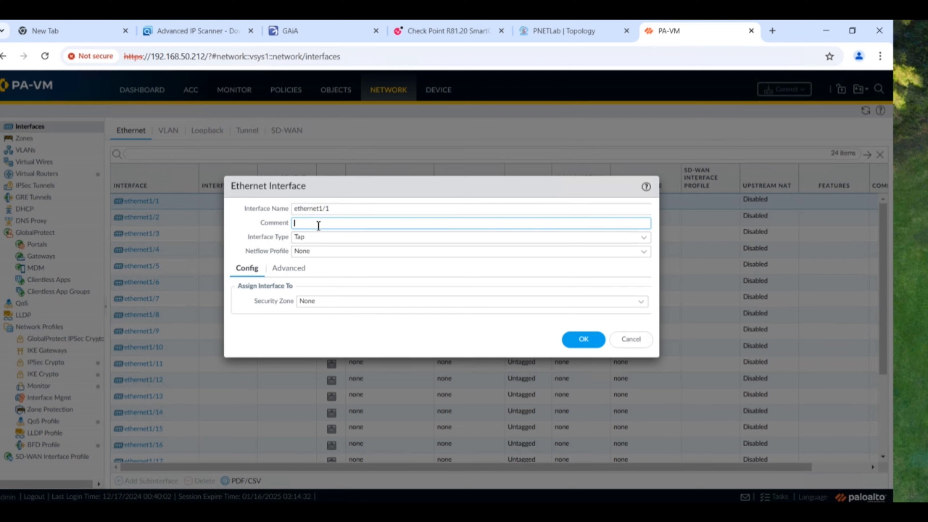
text(outside towards external router)
- Make ethernet1/1 Layer3 on the default virtual router, netflow None, and begin a new security zone
click(338, 239)
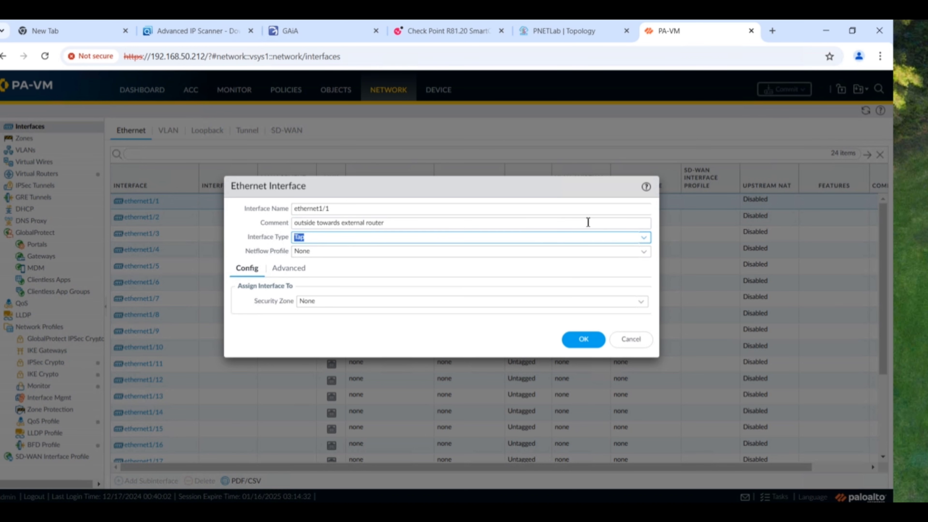
click(642, 239)
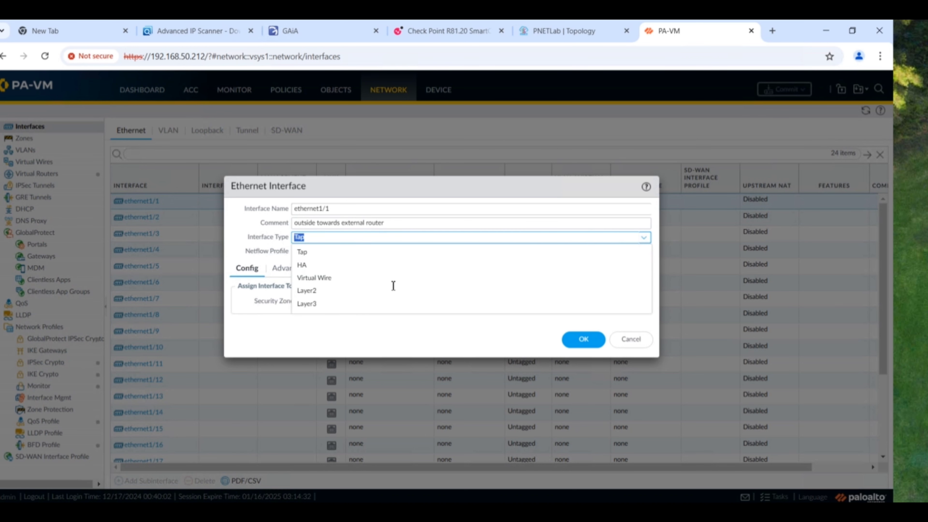
click(314, 306)
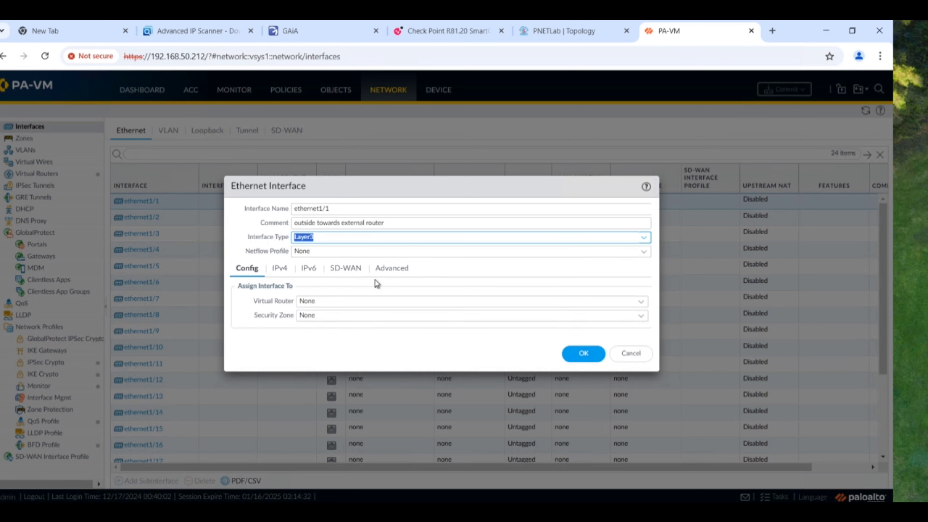
click(643, 252)
click(643, 253)
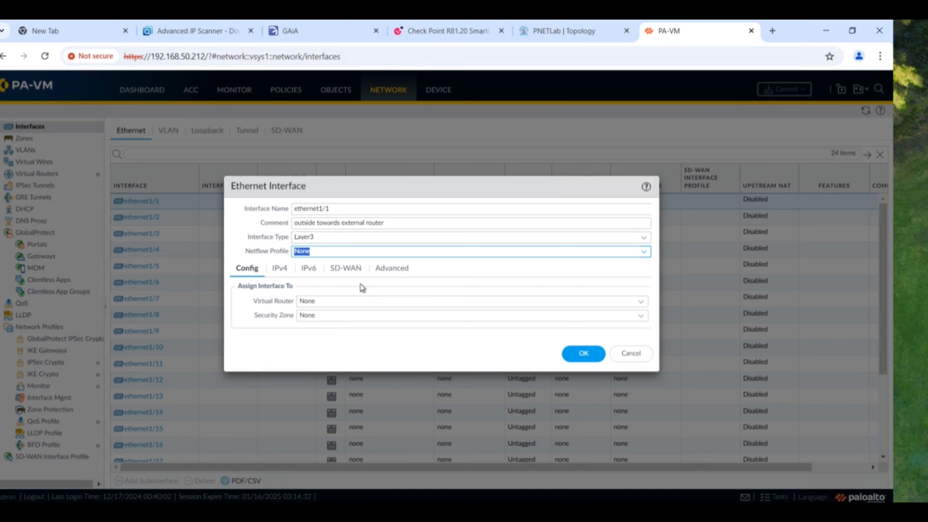
click(641, 301)
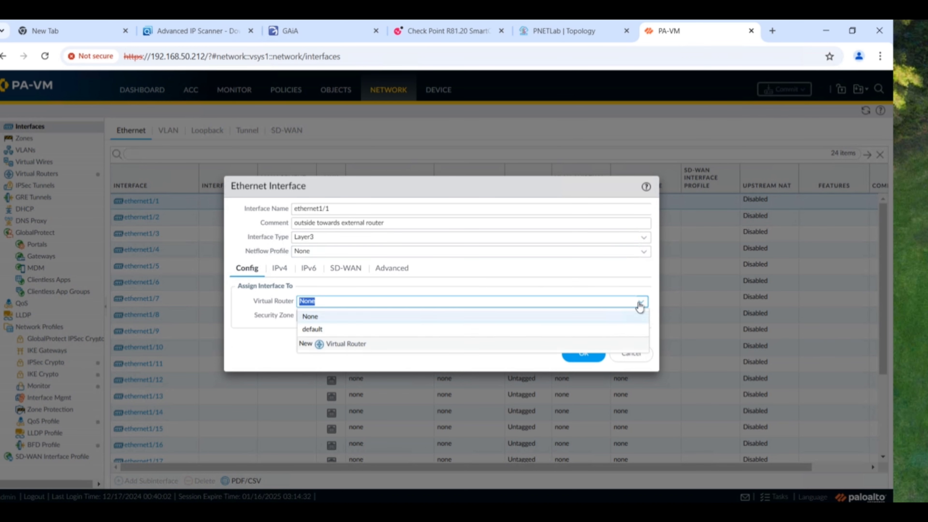
click(316, 330)
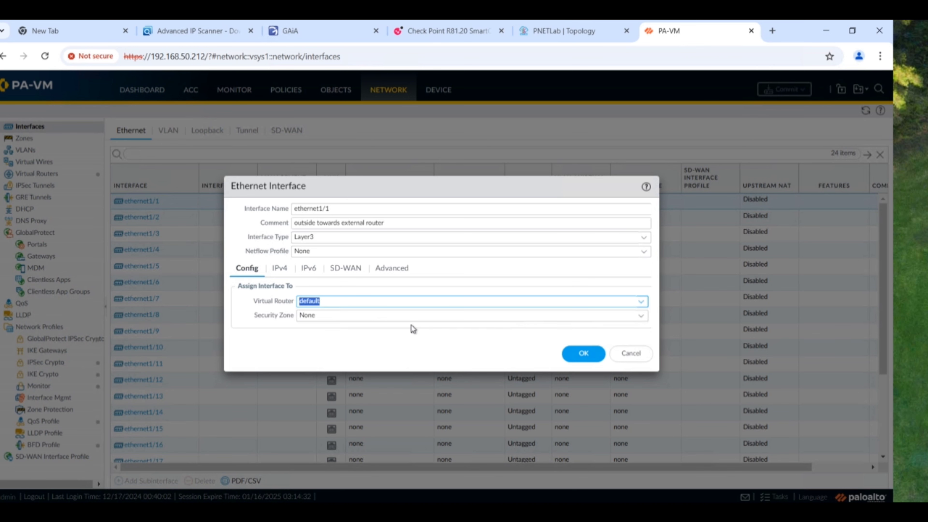
click(641, 320)
click(641, 319)
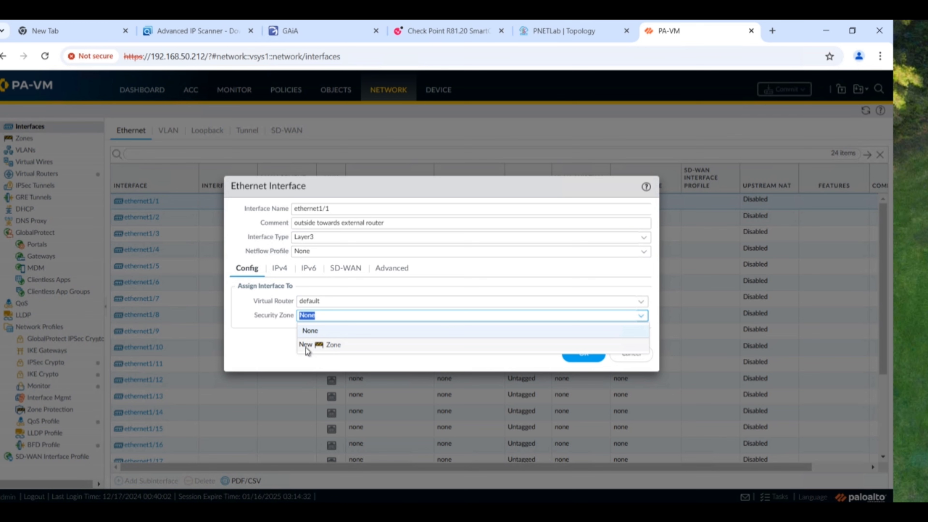
click(314, 348)
- Name the new zone 'outside' with log setting None, drop the empty interface row, and save it
click(327, 346)
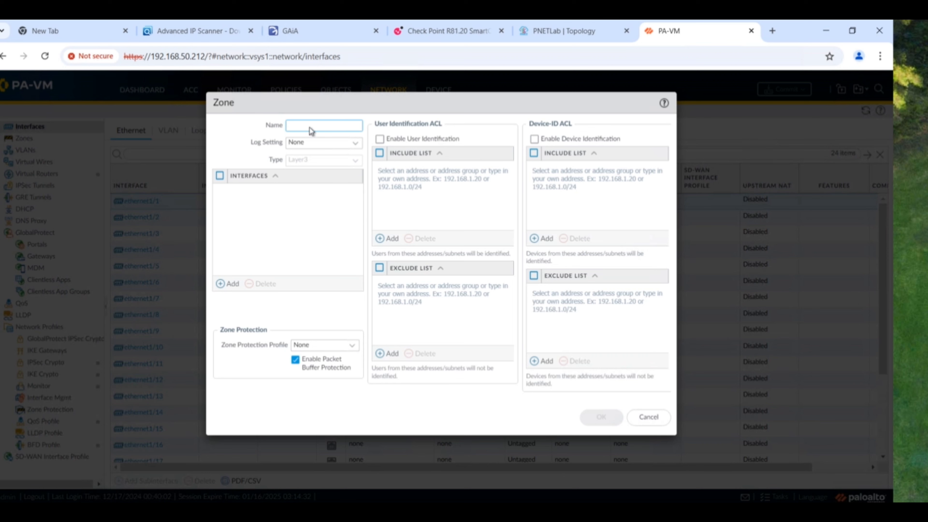
text(o)
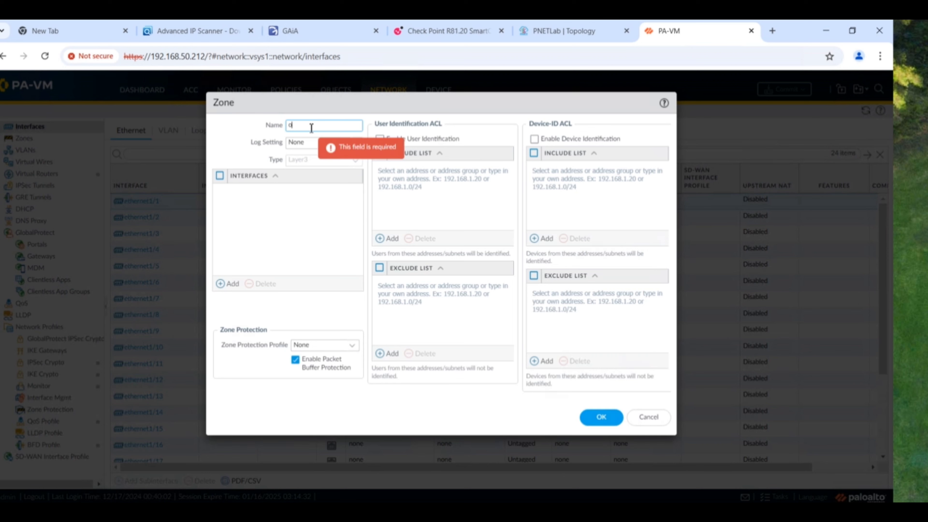
text(utside)
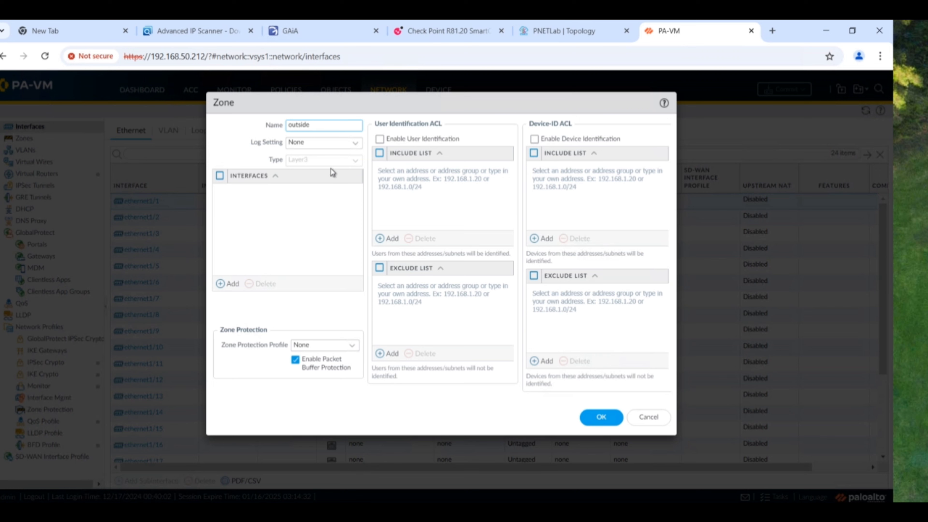
click(357, 145)
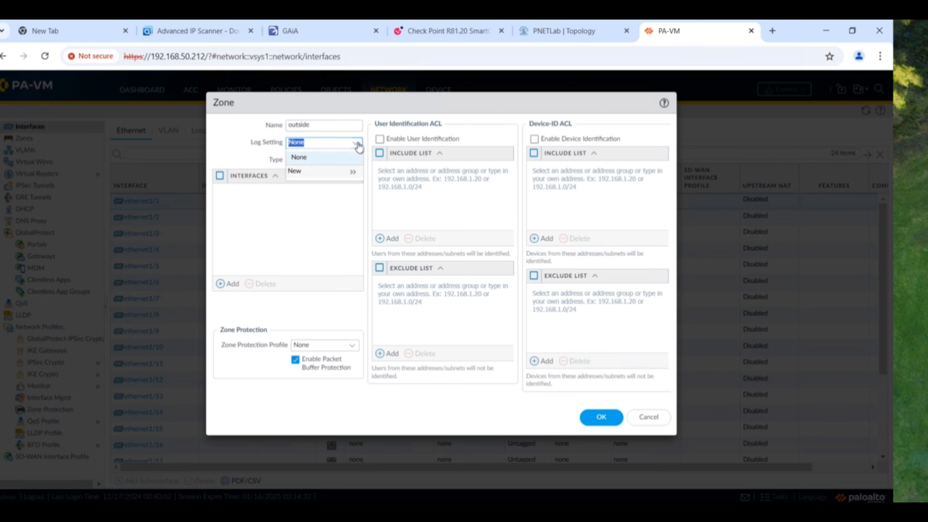
click(359, 146)
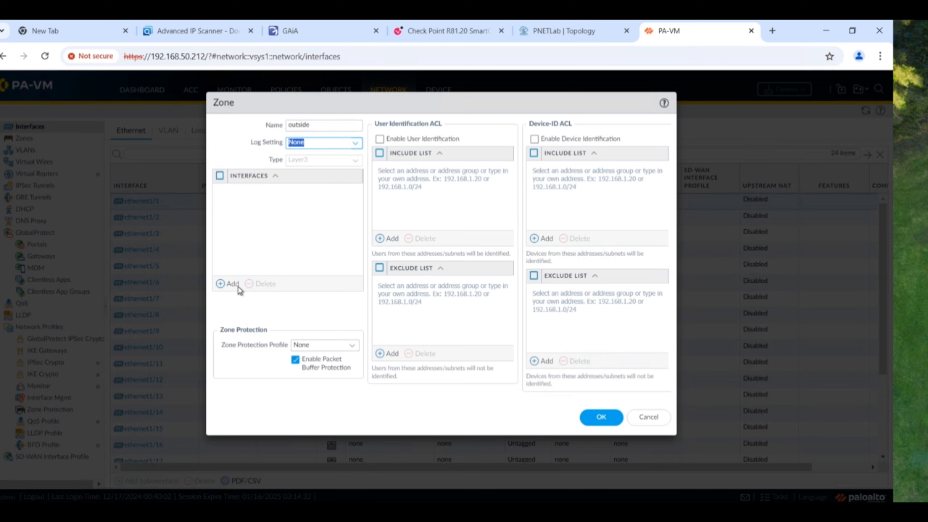
click(229, 285)
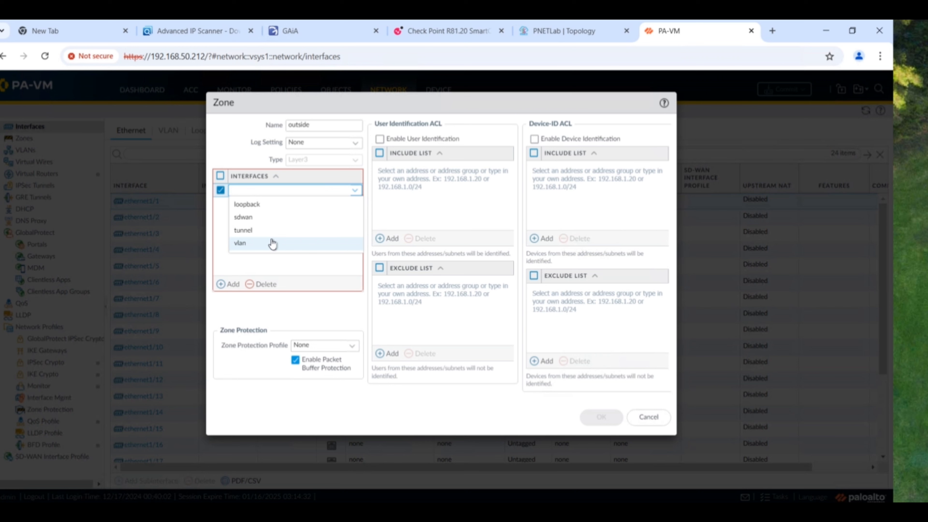
click(284, 267)
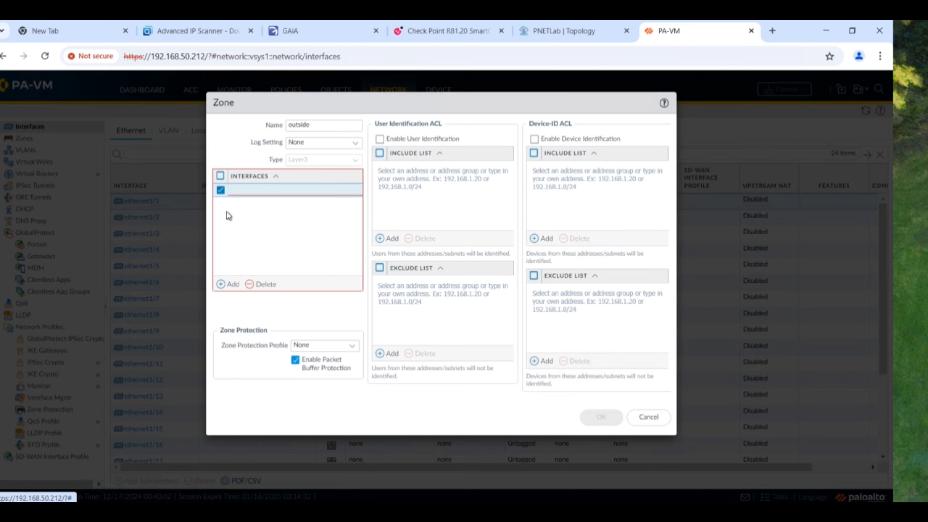
click(262, 284)
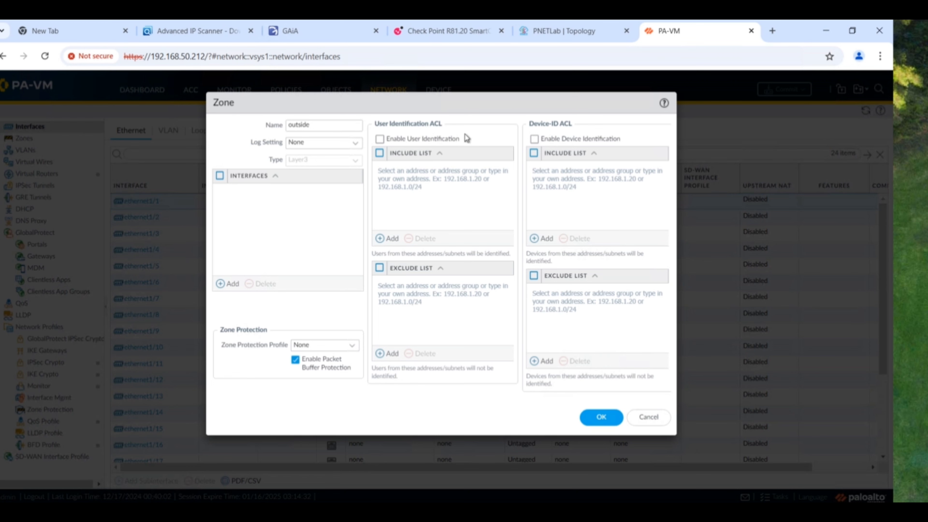
click(604, 419)
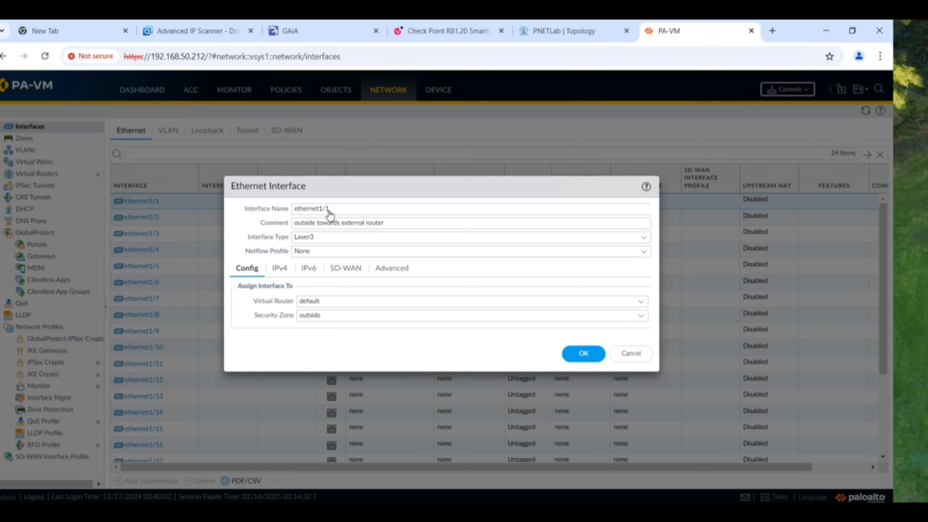
- Add the static IPv4 address 2.2.2.1 to ethernet1/1
click(287, 269)
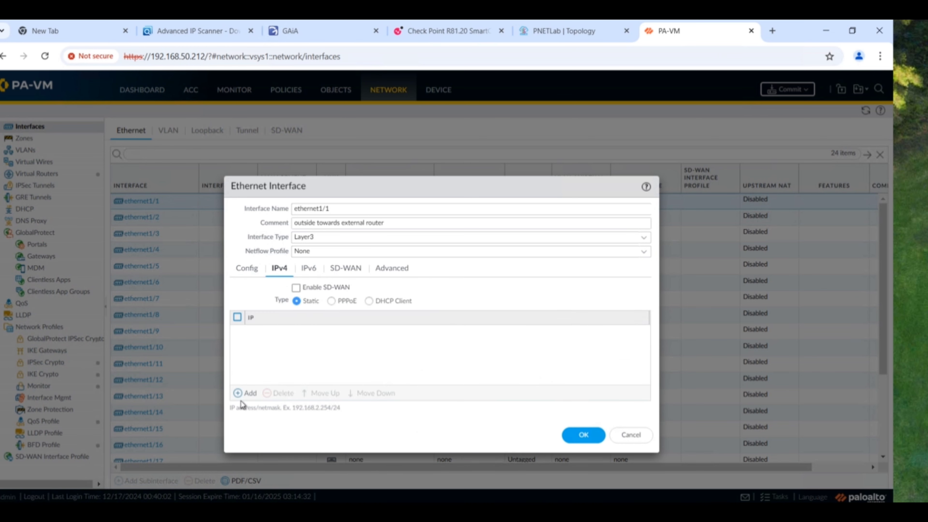
click(249, 394)
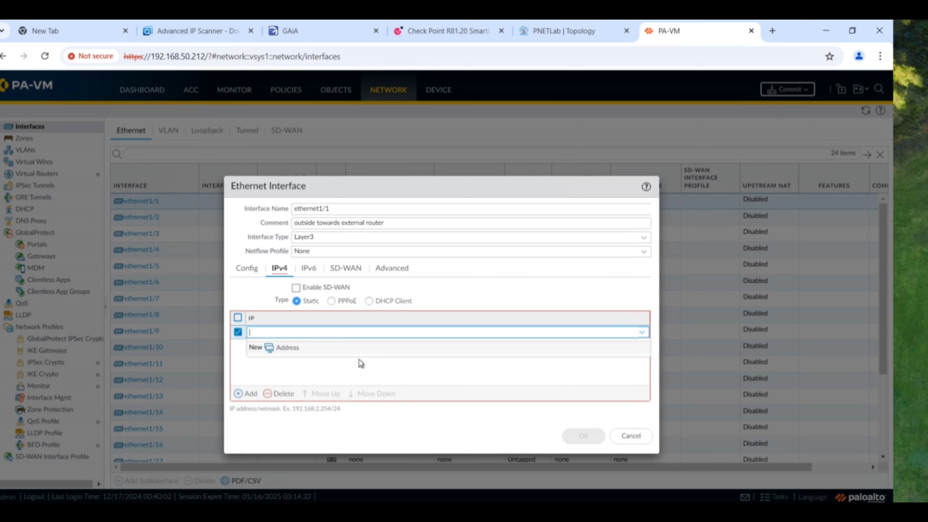
text(2.2.2.1)
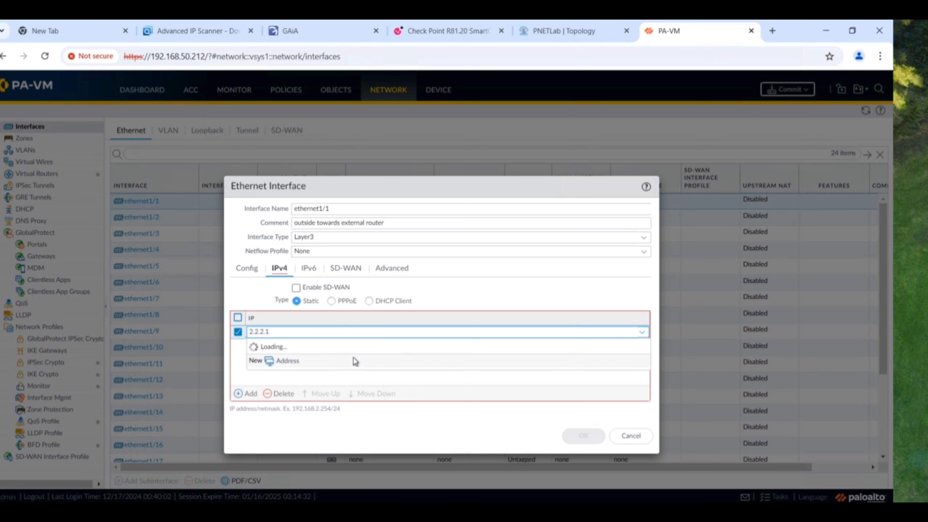
click(378, 376)
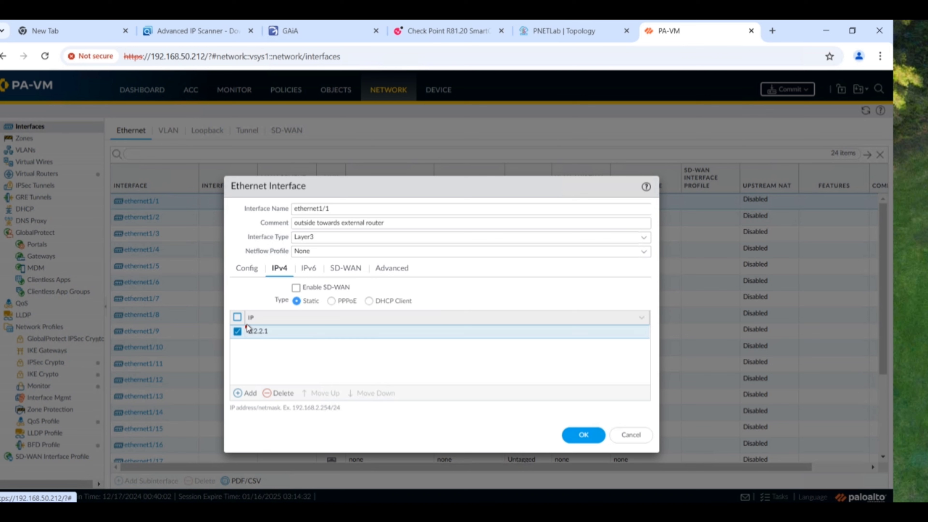
- Briefly append a /32 prefix to 2.2.2.1, then revert it to plain 2.2.2.1
click(248, 332)
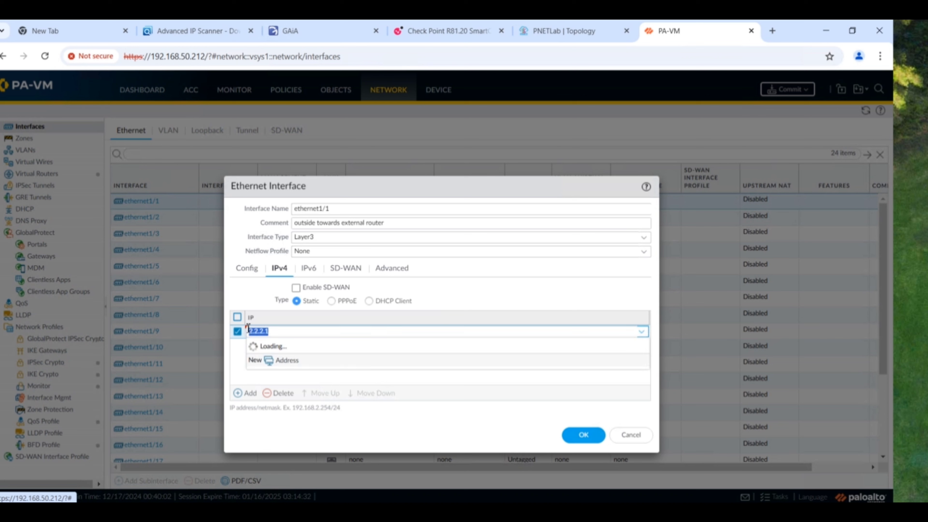
click(300, 331)
text(/32)
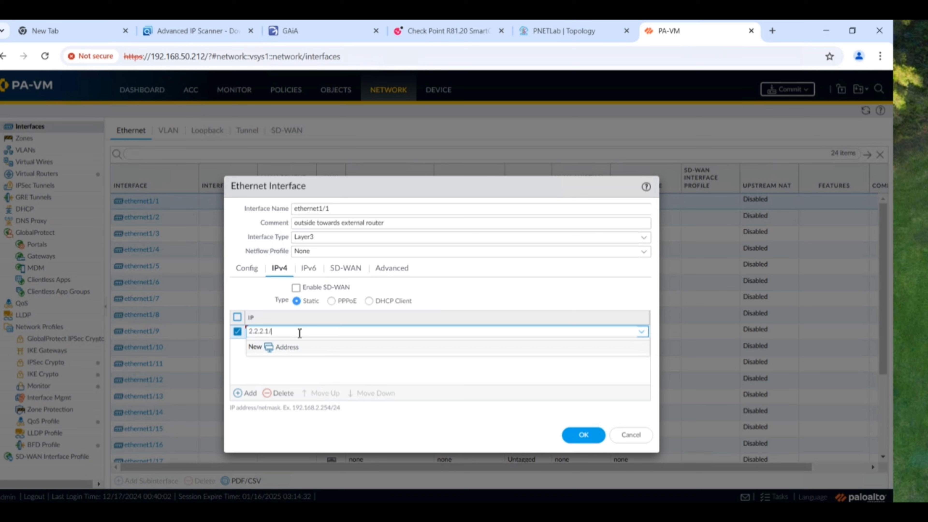
click(321, 374)
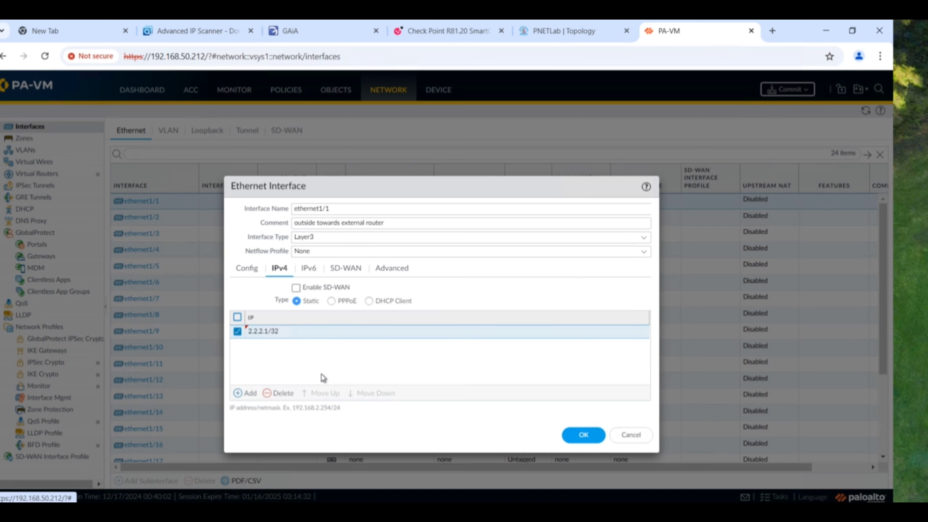
click(267, 333)
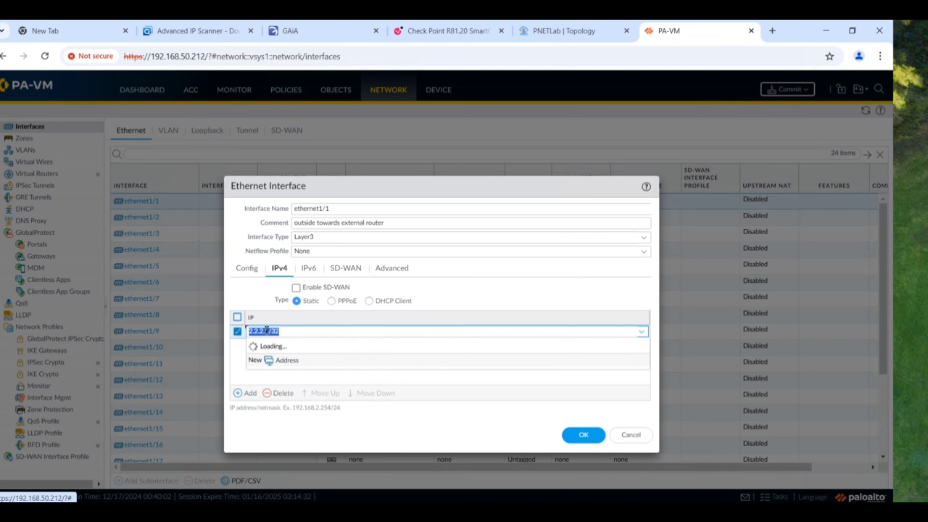
click(285, 333)
key(BackSpace)
key(BackSpace)
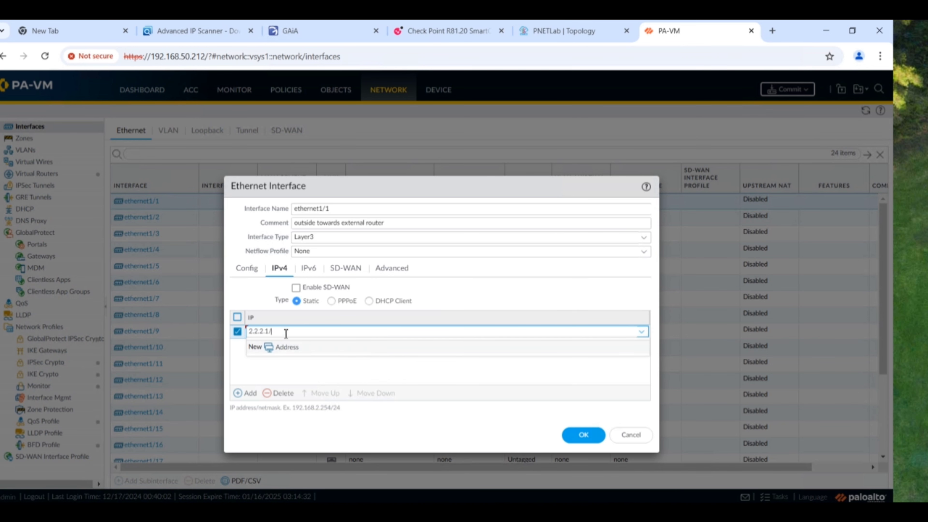
click(297, 370)
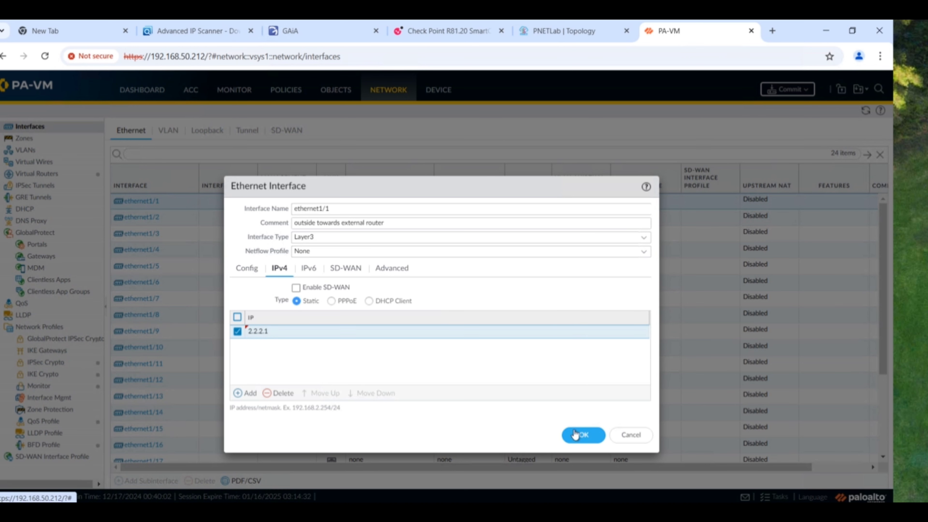
click(398, 270)
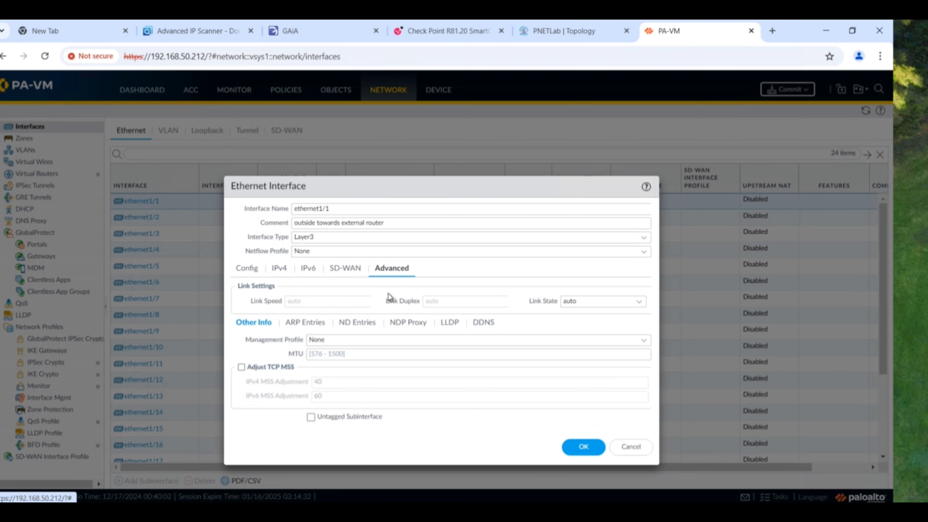
- Create management profile 'ping-https' allowing HTTPS and Ping, and assign it to ethernet1/1
click(643, 338)
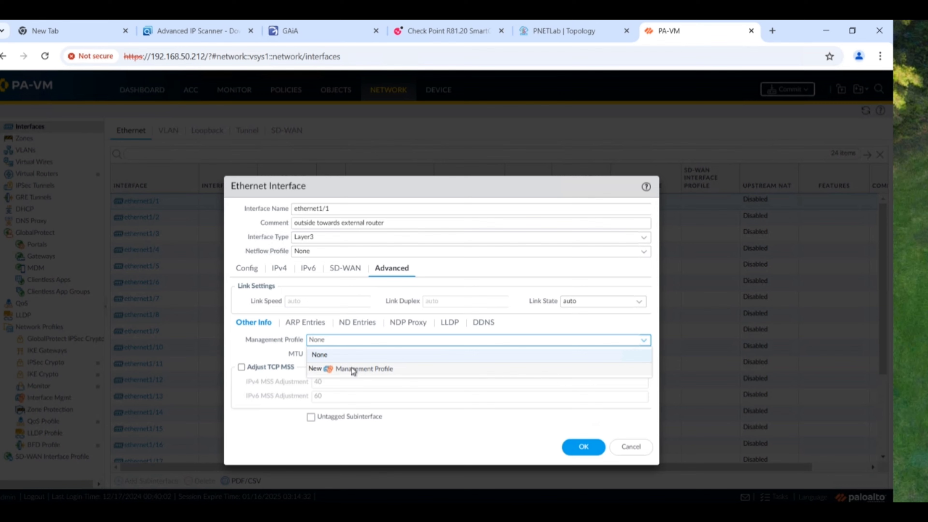
click(352, 370)
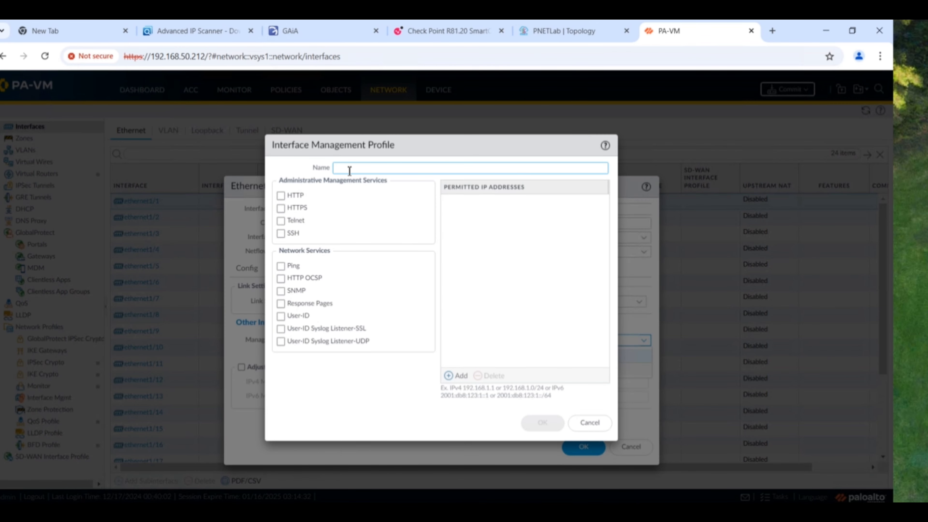
text(ping)
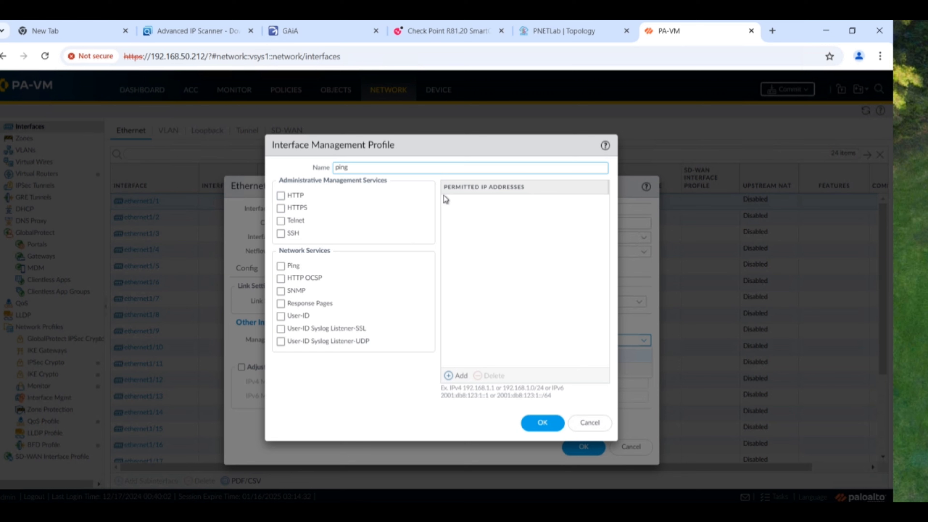
text(-https)
click(281, 208)
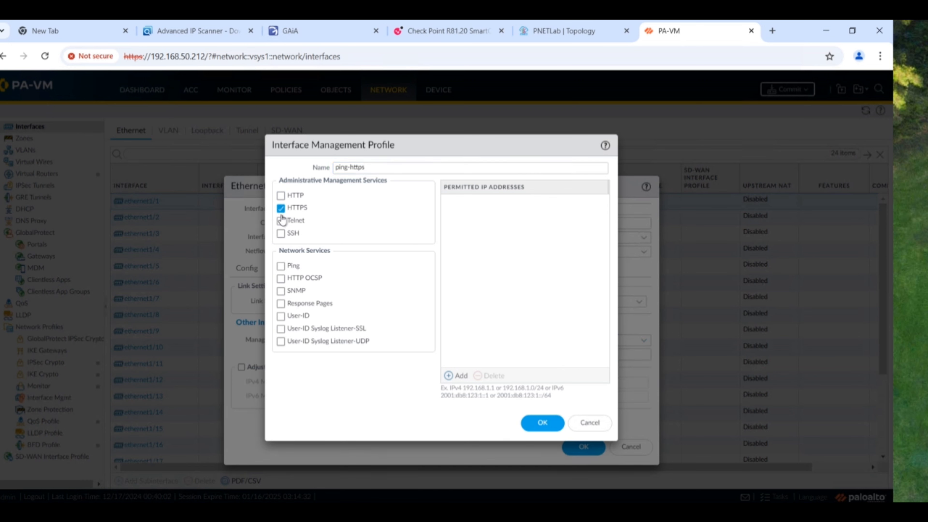
click(281, 265)
click(542, 423)
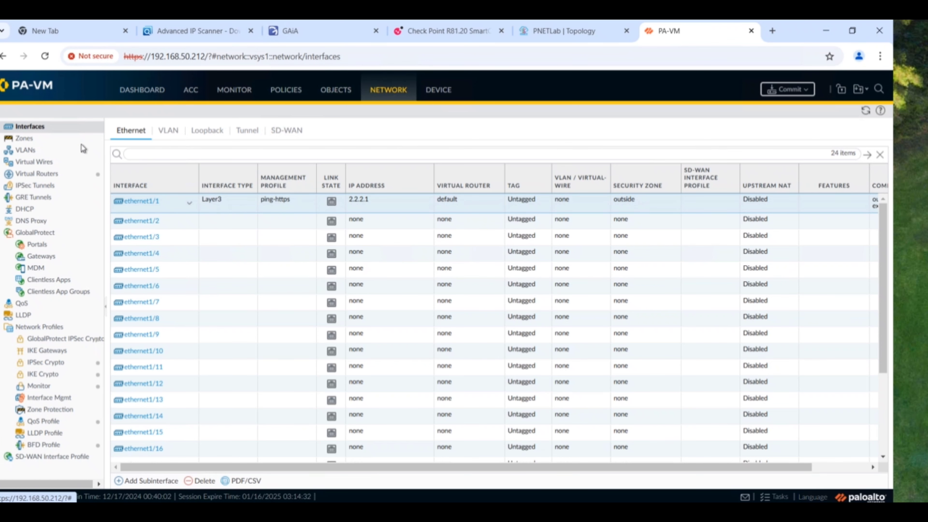
- Inspect the outside zone's settings under Network > Zones without changing anything
click(24, 139)
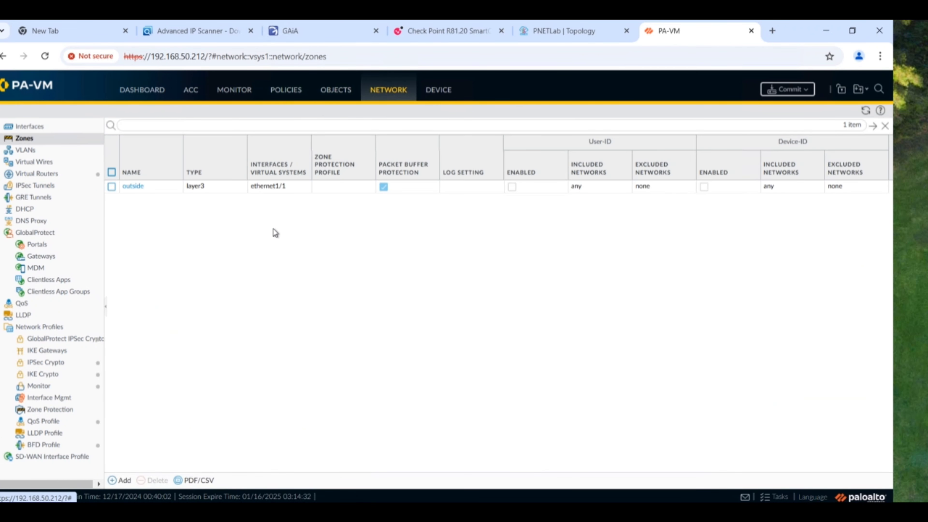
click(145, 188)
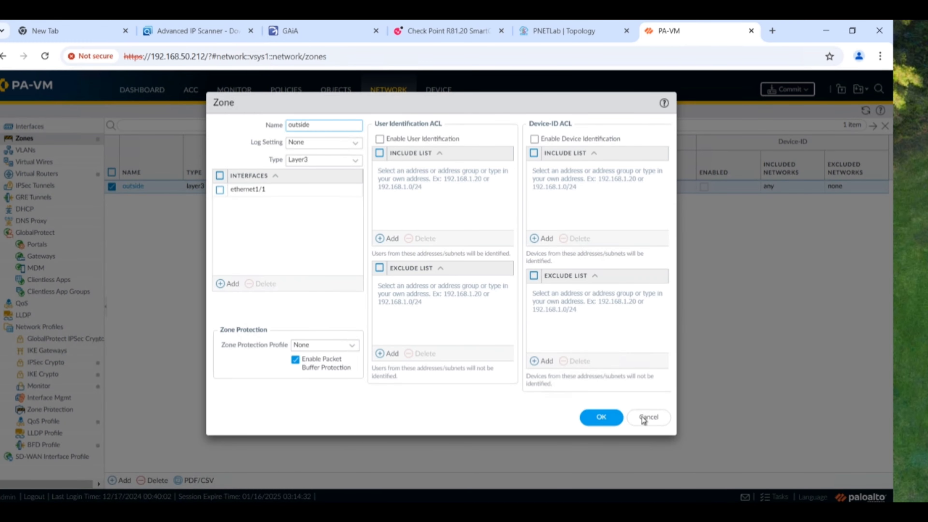
click(658, 417)
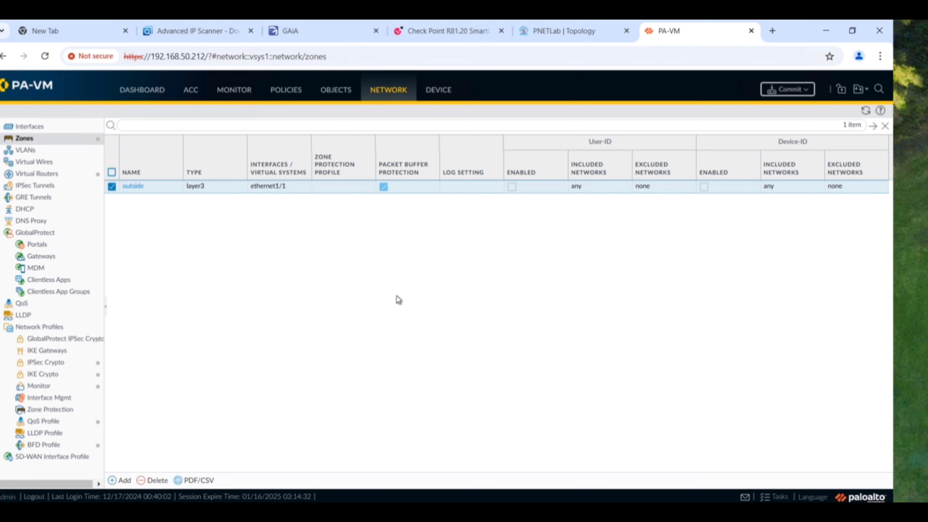
- Glance at the PNETLab topology, then start a commit with Preview Changes
click(548, 34)
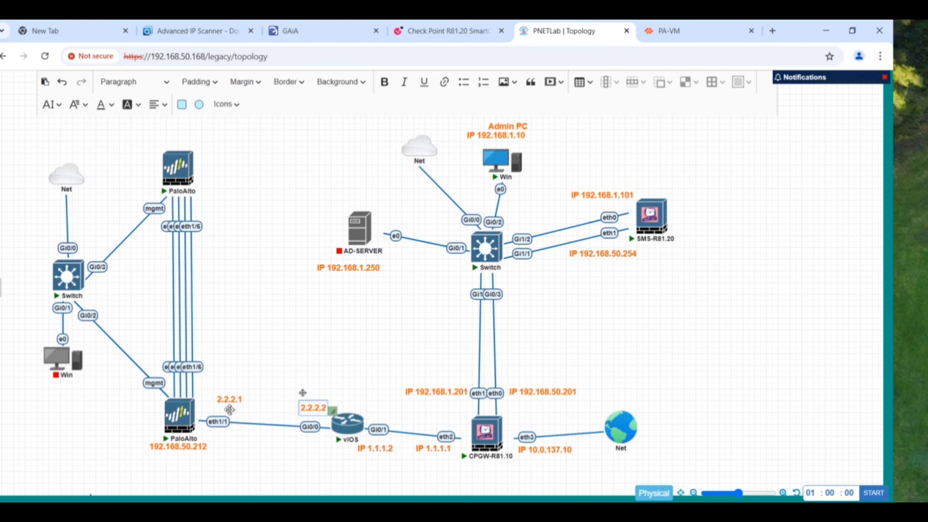
click(668, 31)
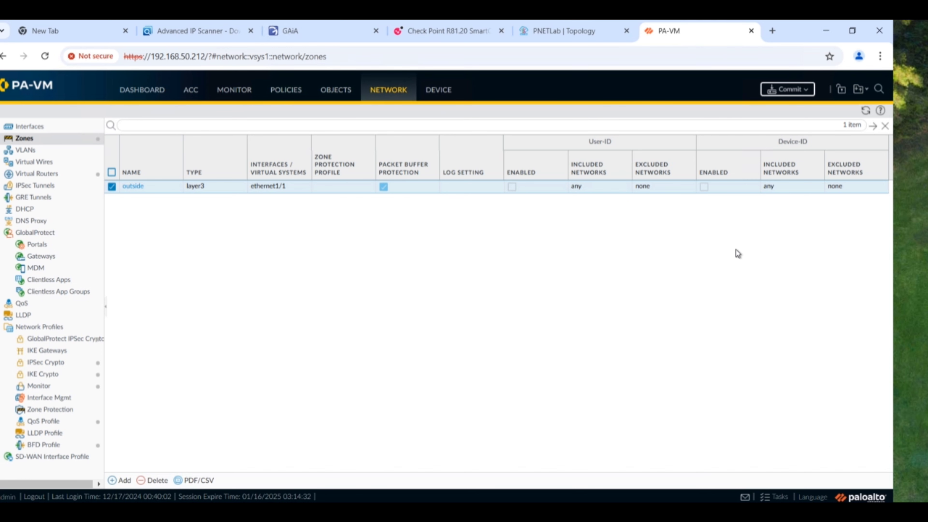
click(786, 91)
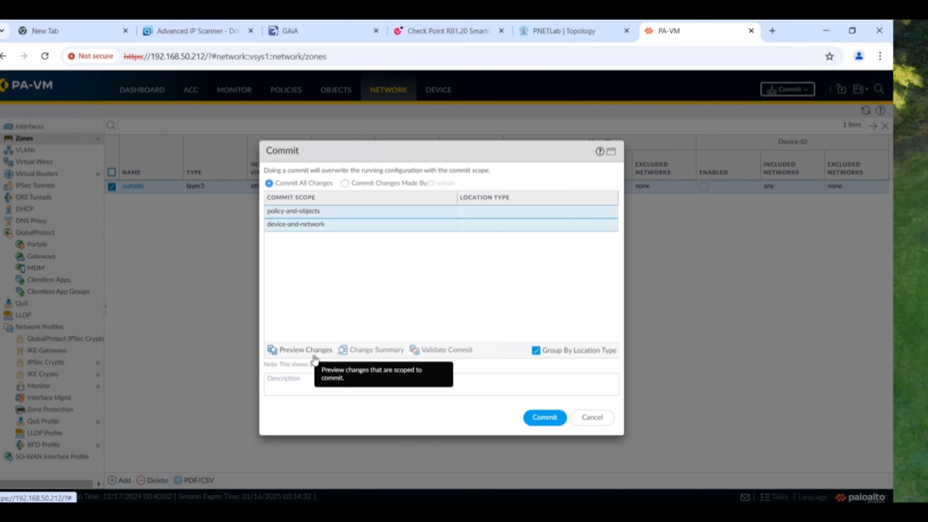
click(306, 353)
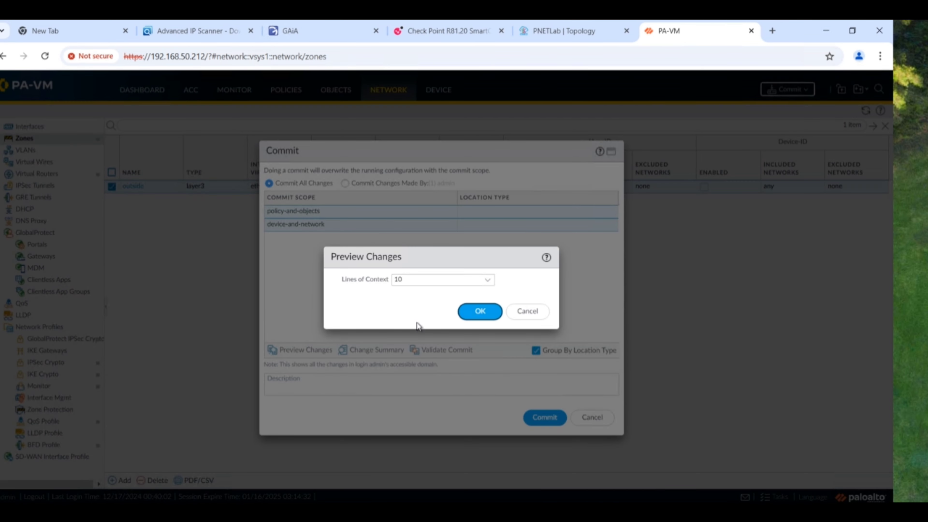
- Review the diff listing the outside zone, ethernet1/1 and ping-https profile, then close it
click(475, 314)
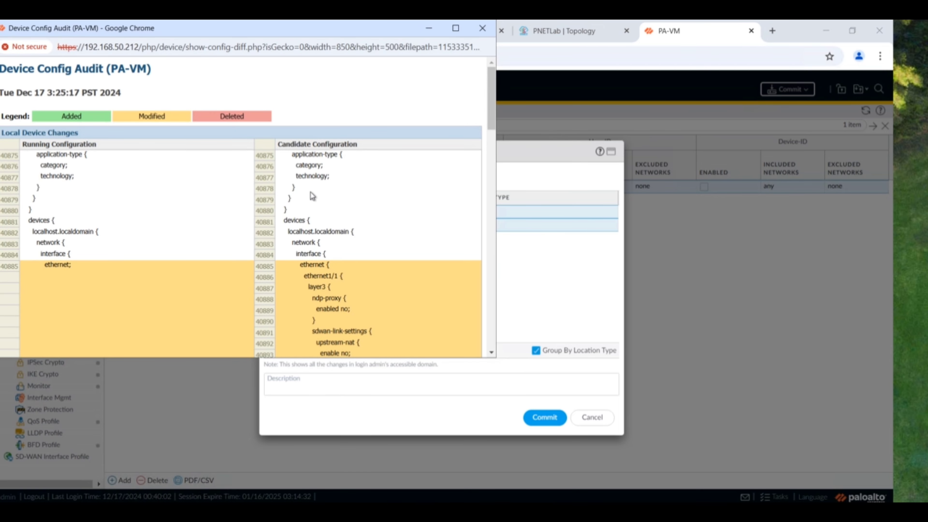
scroll(345, 260, down, 3)
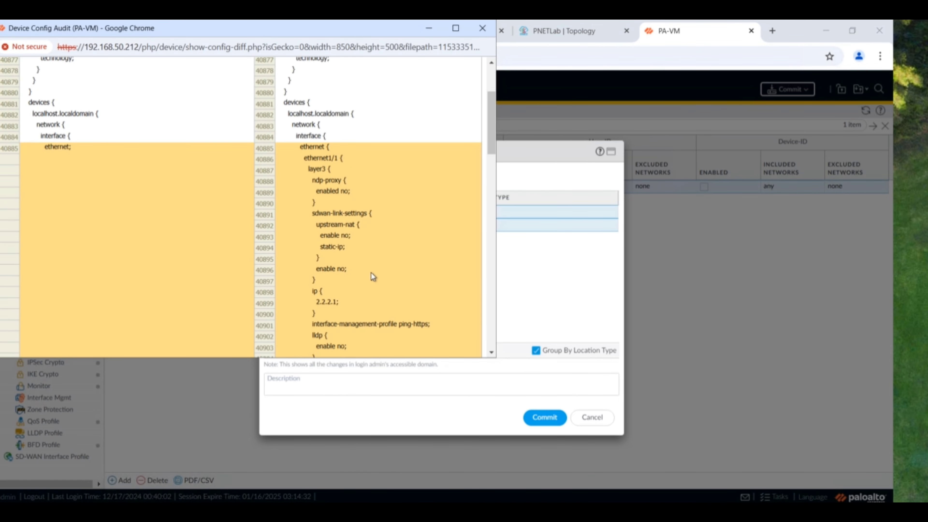
scroll(292, 208, down, 10)
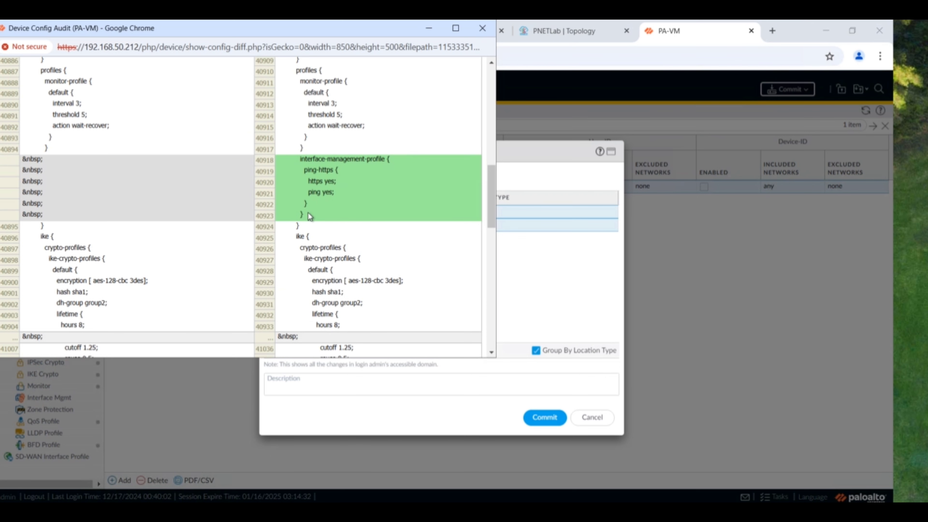
scroll(315, 200, down, 10)
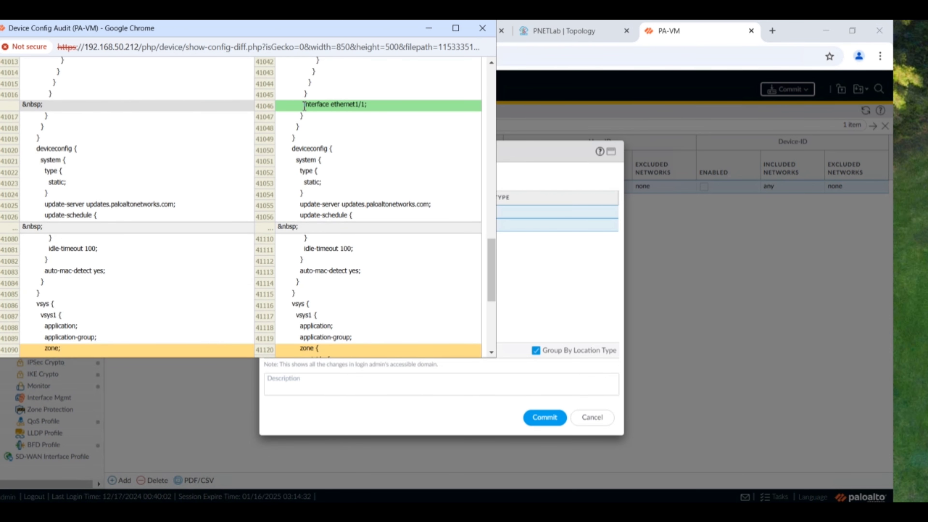
drag(303, 104, 372, 106)
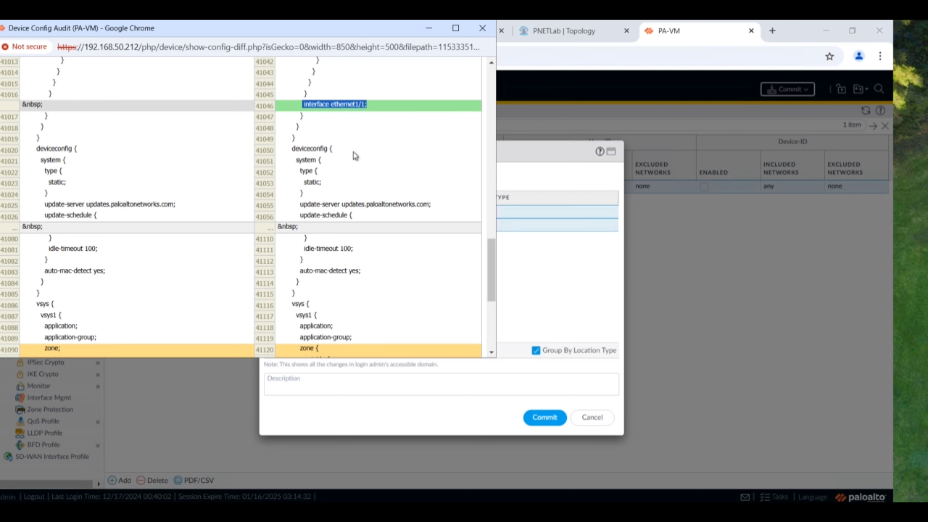
scroll(362, 215, down, 5)
scroll(357, 236, down, 1)
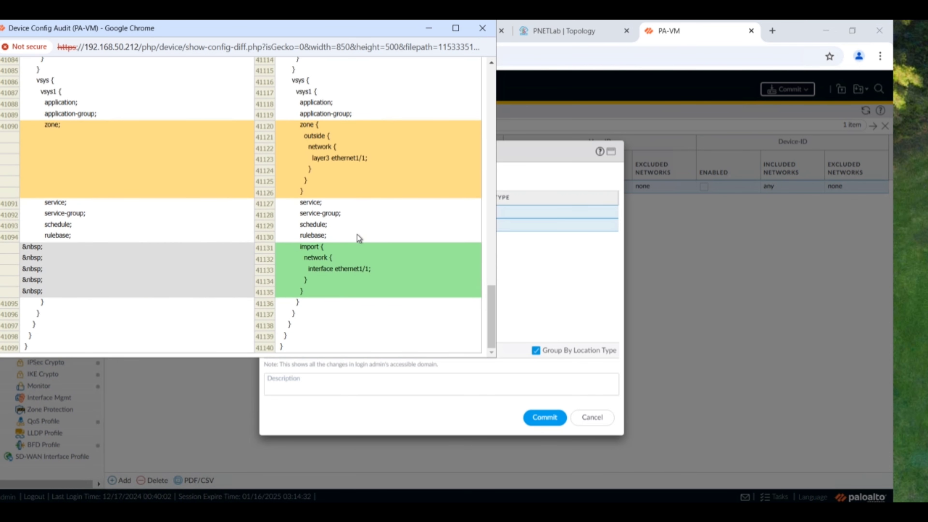
scroll(429, 243, up, 20)
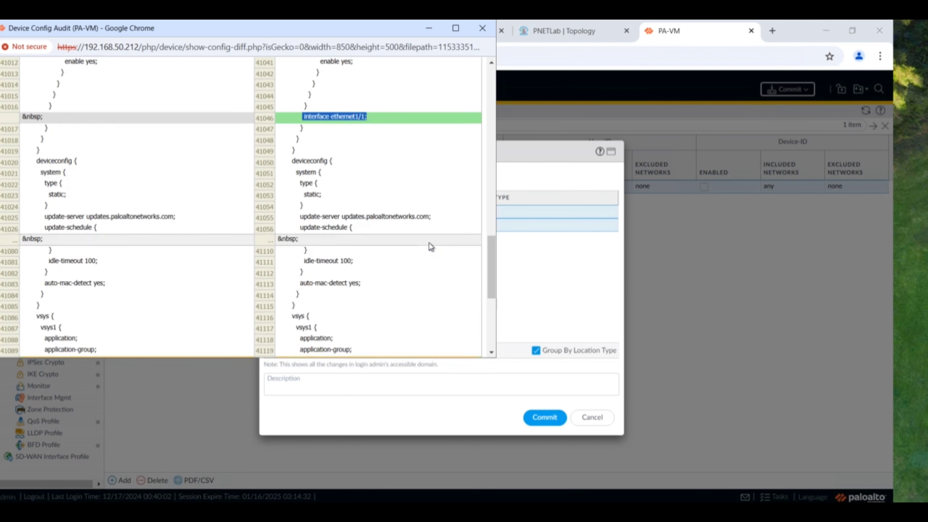
scroll(486, 75, up, 2)
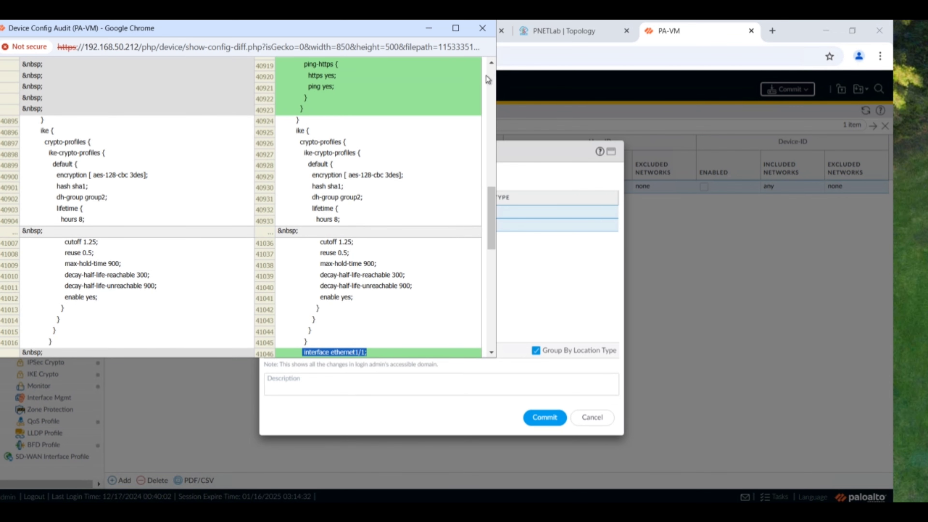
click(483, 28)
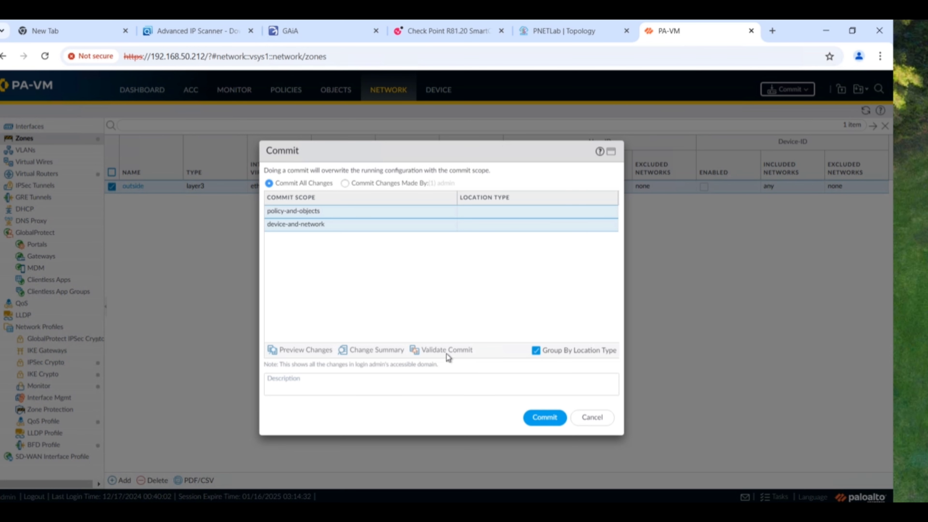
- Validate the pending commit and confirm the result reads 'Configuration is valid'
click(459, 351)
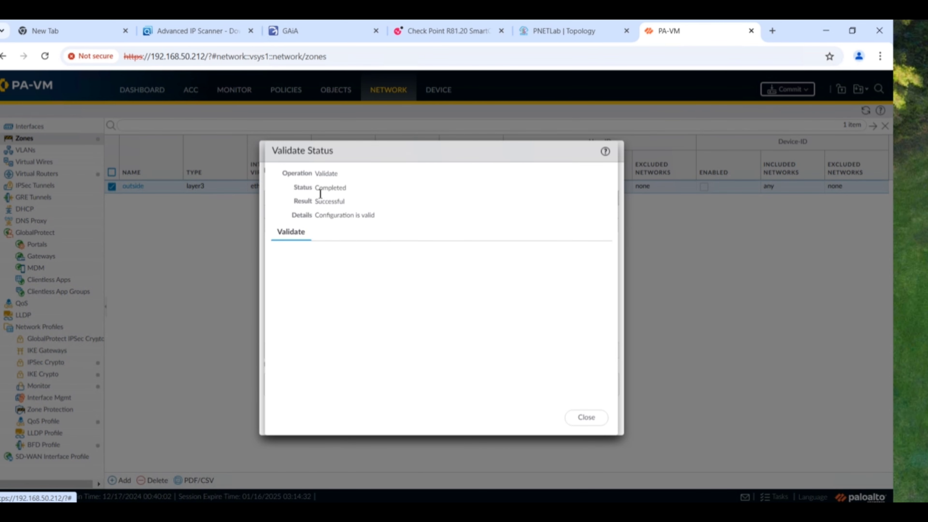
double_click(317, 191)
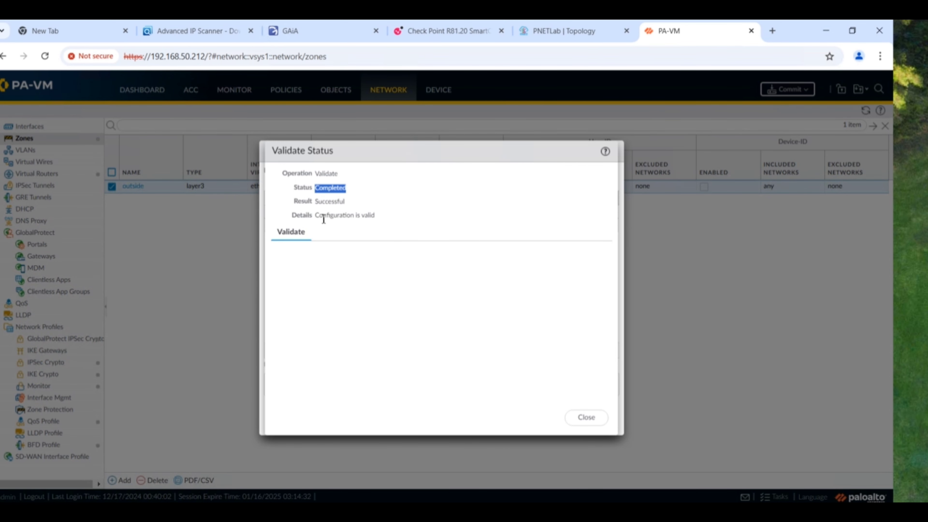
drag(315, 215, 385, 221)
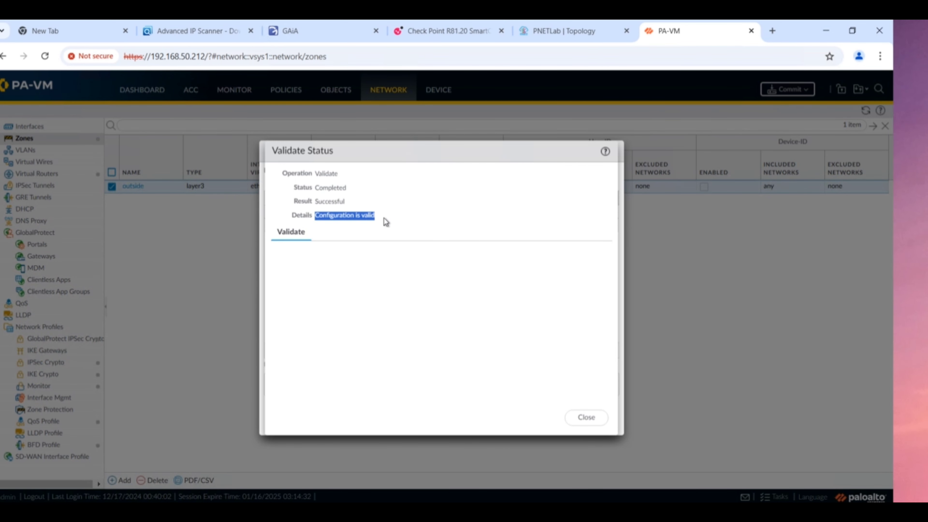
click(586, 418)
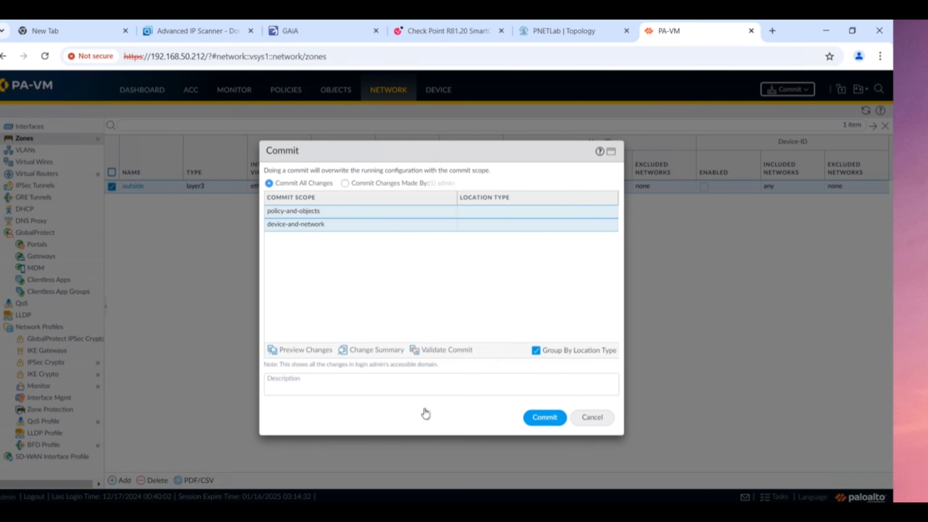
- Commit the PA-VM changes with description 'added outside interface', then return to the PNETLab topology
click(388, 393)
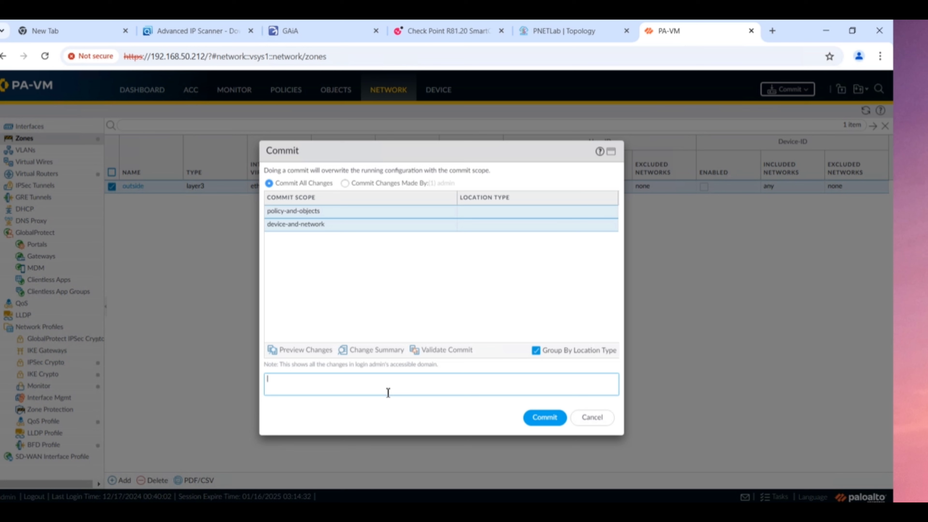
text(added outside interface)
click(544, 420)
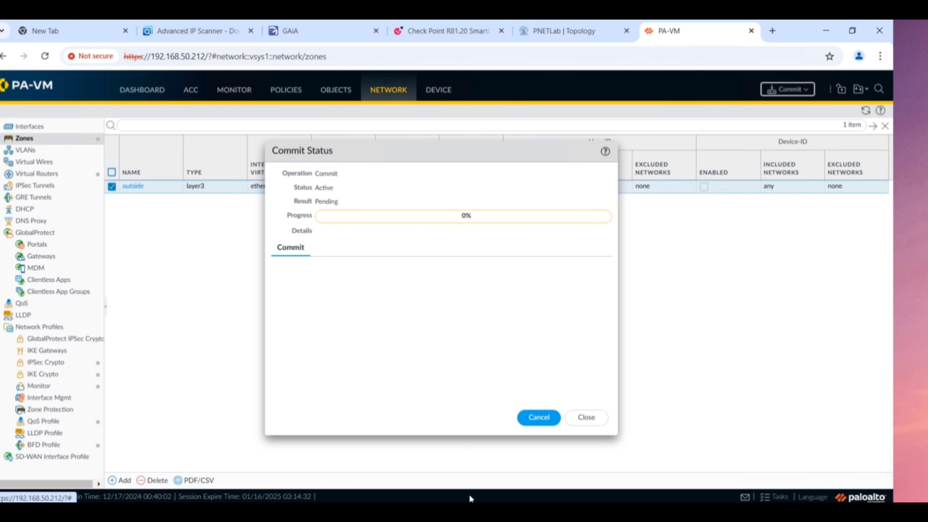
click(569, 29)
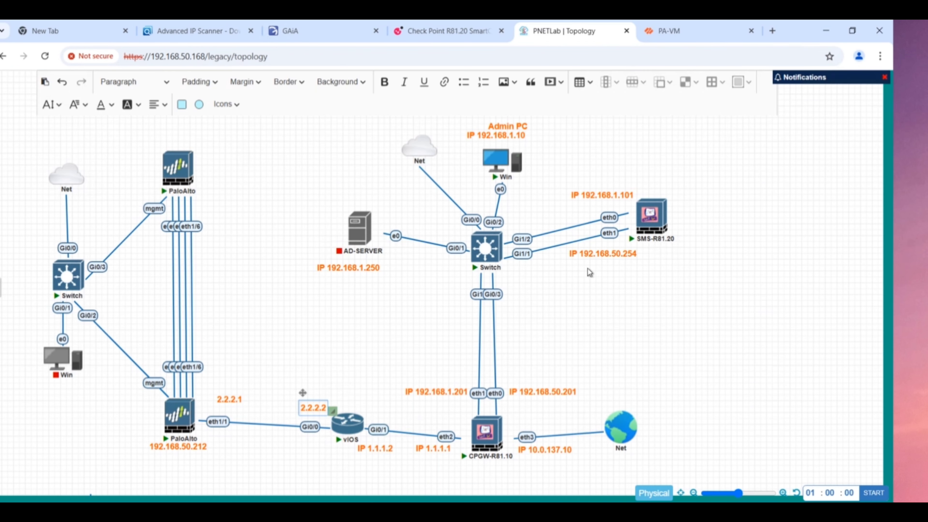
- Open a terminal console to the vIOS router from the PNETLab topology
click(348, 432)
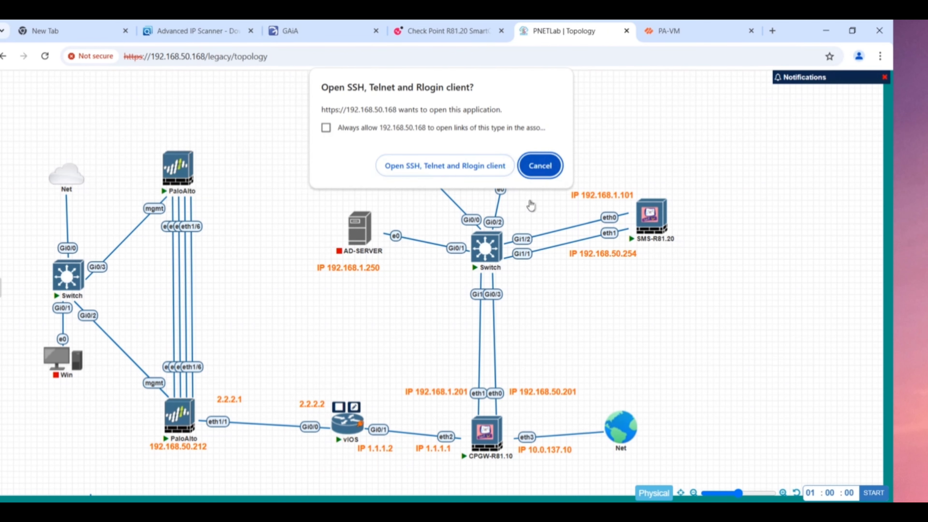
click(466, 166)
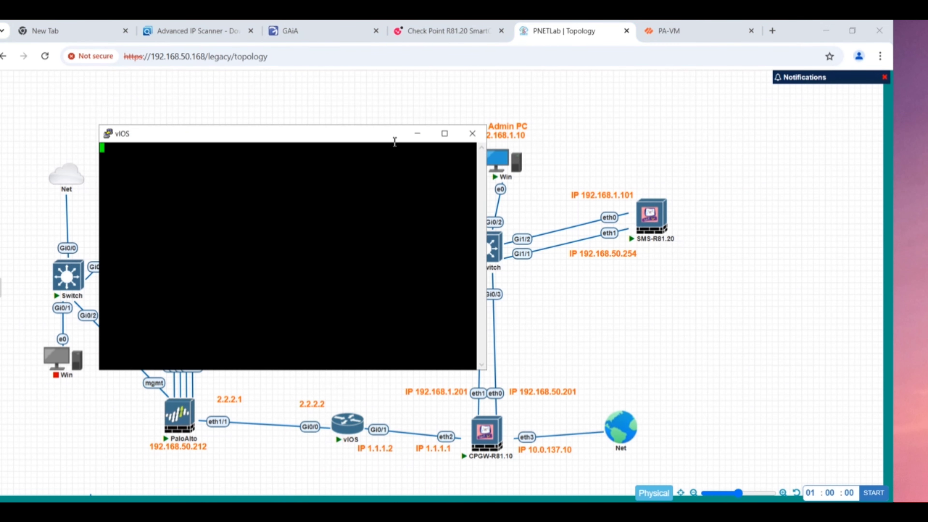
drag(393, 134, 682, 125)
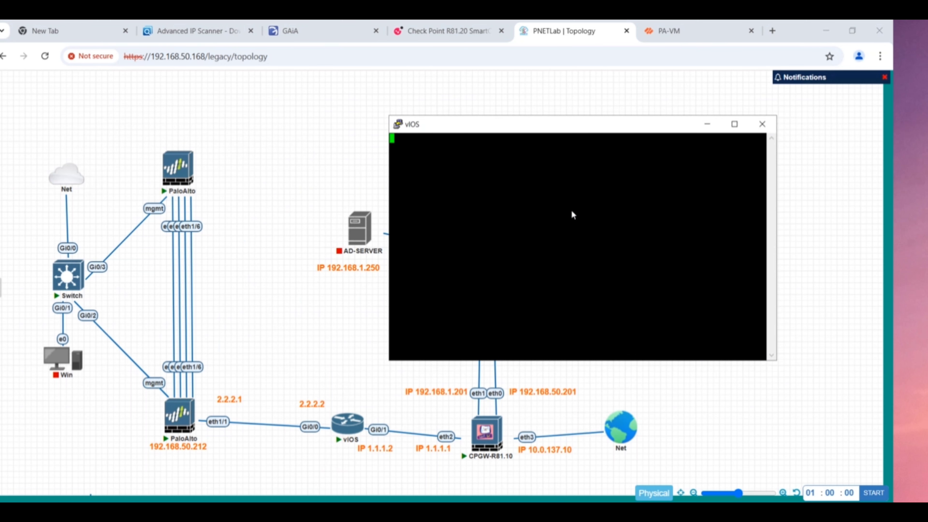
key(Return)
key(Return)
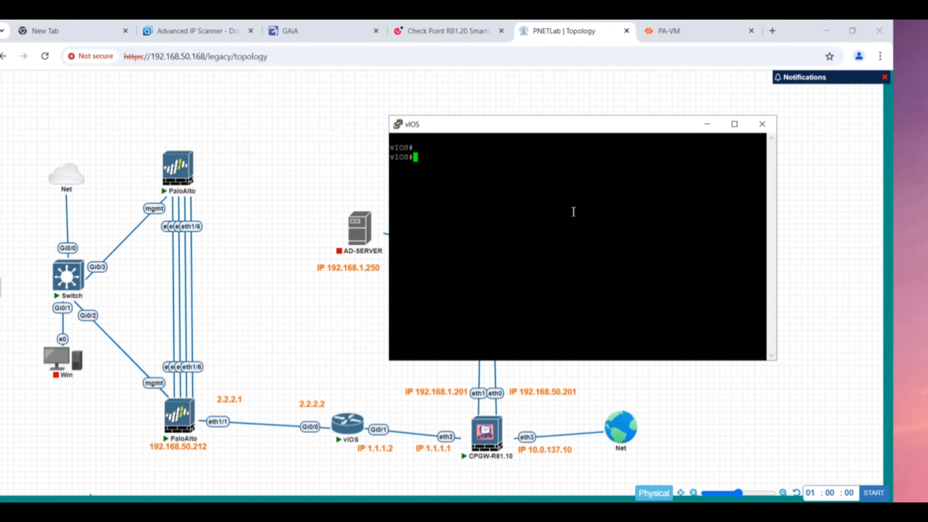
- Run 'show ip int bri', noting Gi0/1 at 1.1.1.2 and Gi0/0 unassigned
text(con)
text(sho)
text(w )
text(int ip)
text( bri)
key(Return)
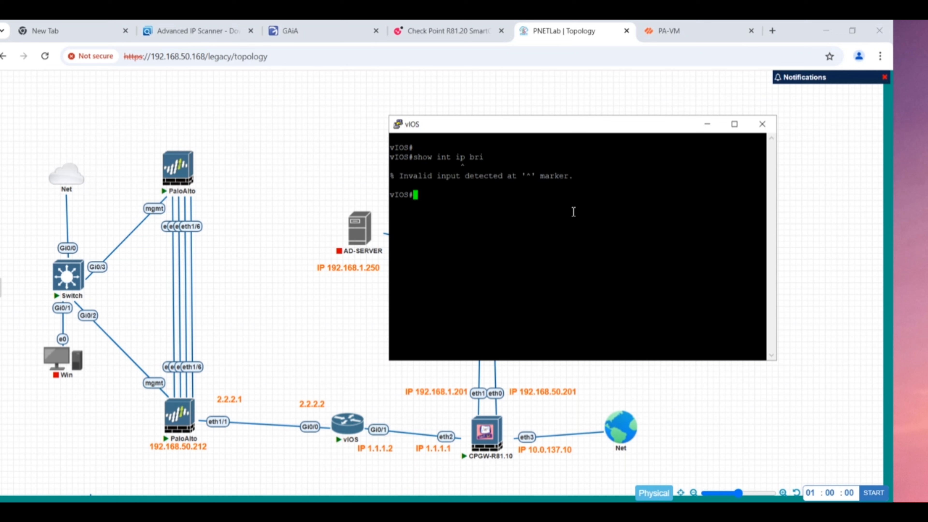
text(show ip int bri)
key(Return)
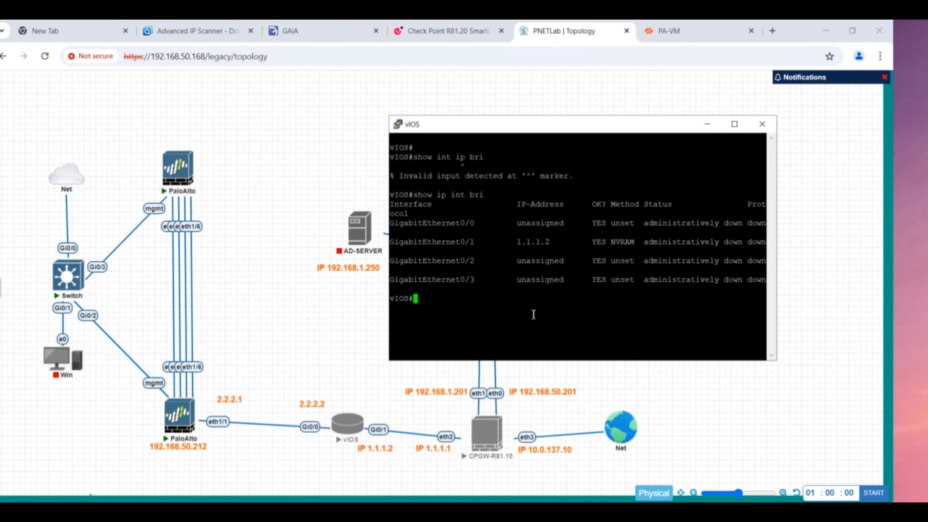
drag(554, 242, 516, 242)
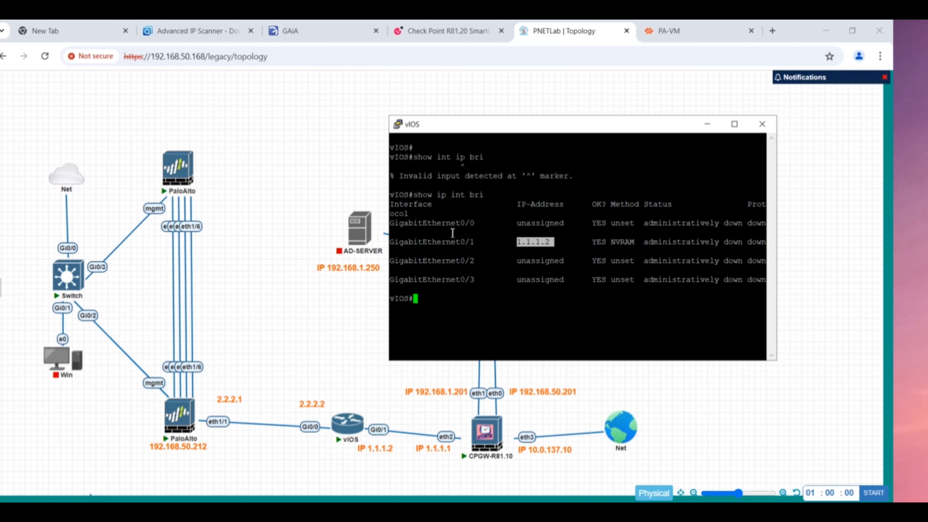
click(466, 228)
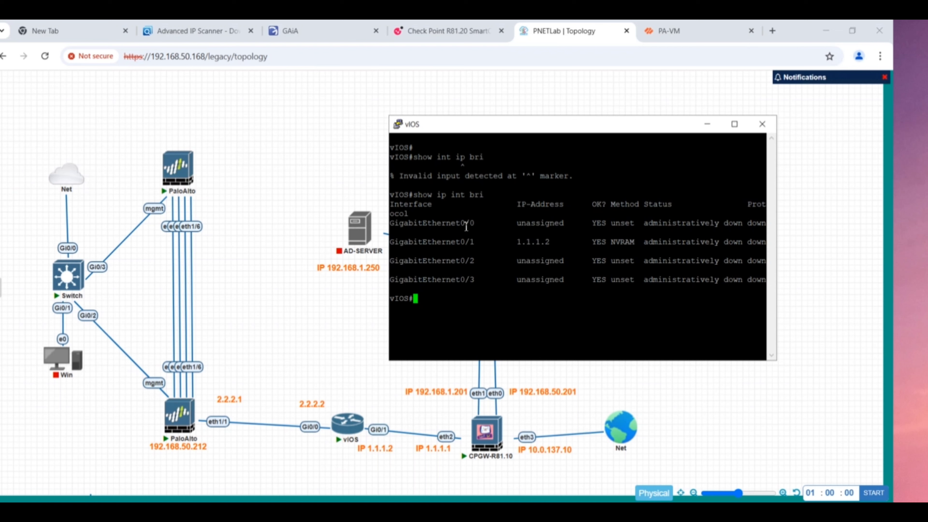
drag(465, 224, 478, 223)
drag(392, 222, 477, 222)
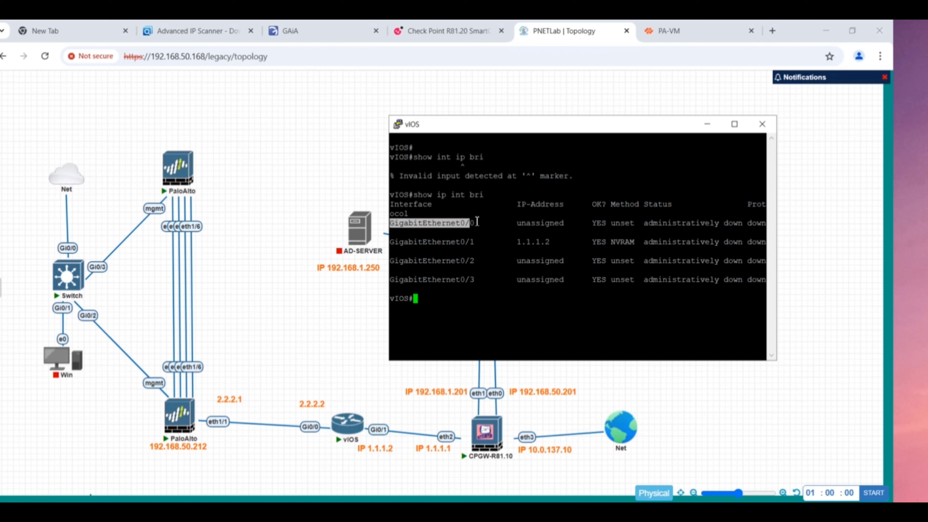
click(471, 224)
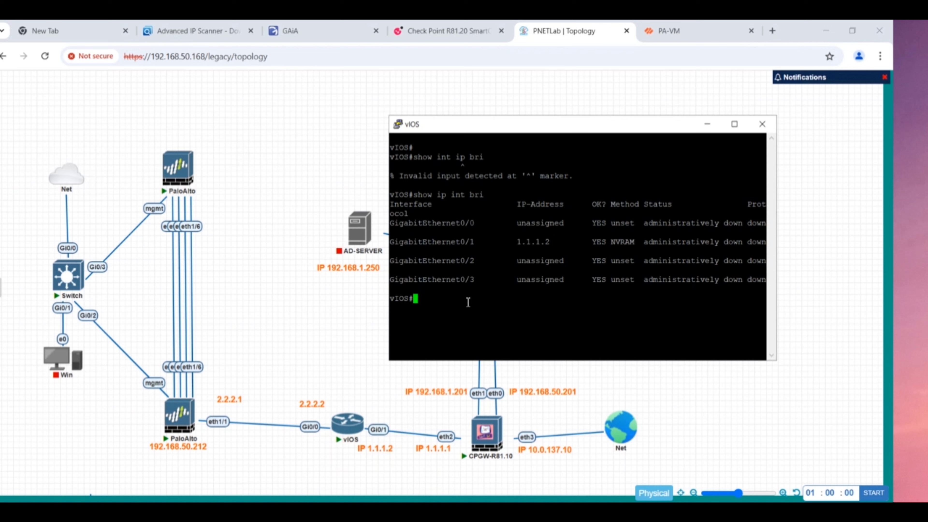
- Enter global configuration mode and the GigabitEthernet0/0 interface configuration
text(conf t)
key(Return)
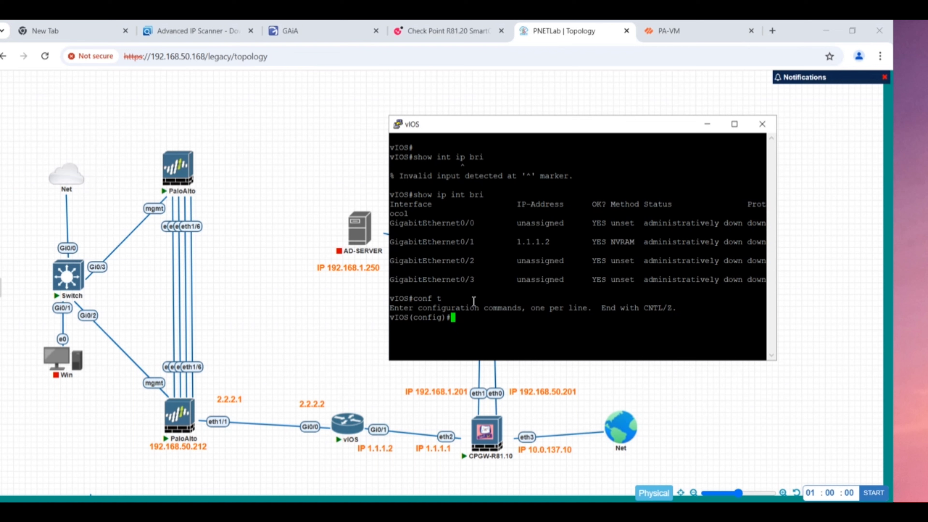
text(int)
key(Tab)
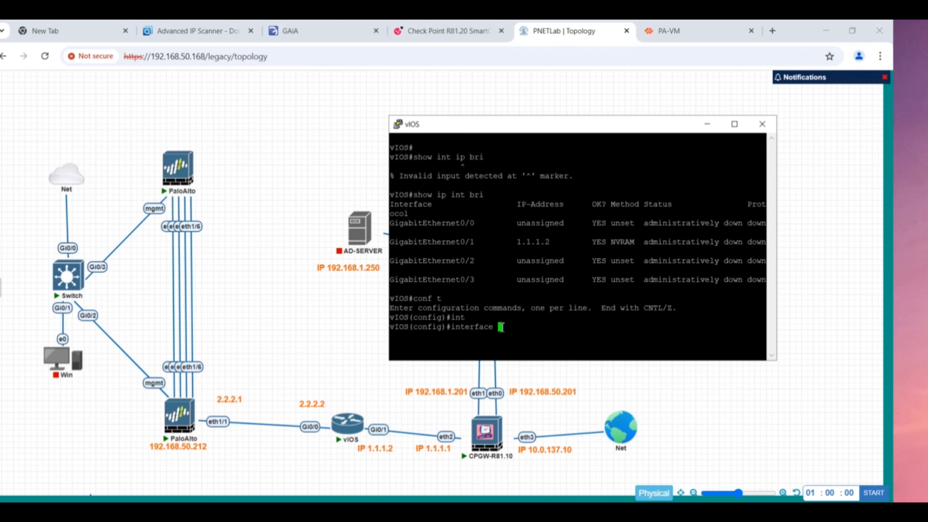
right_click(502, 328)
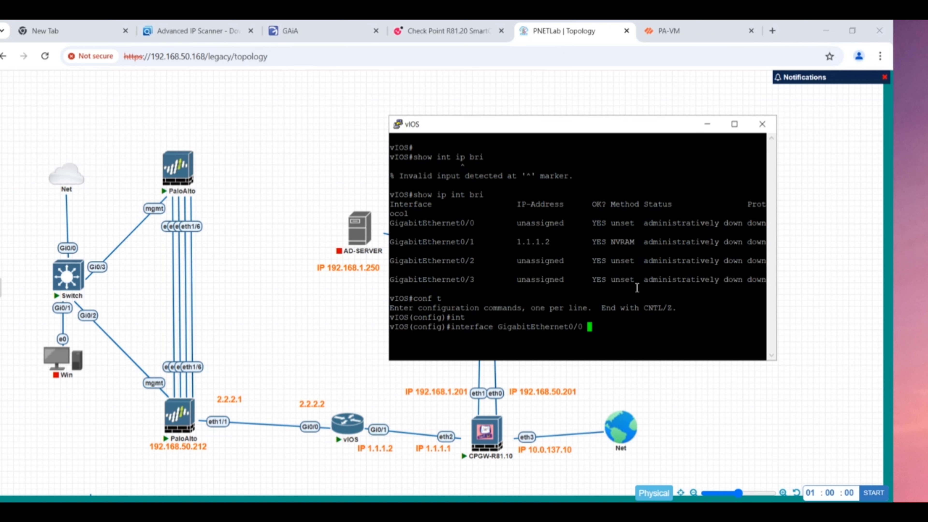
key(Return)
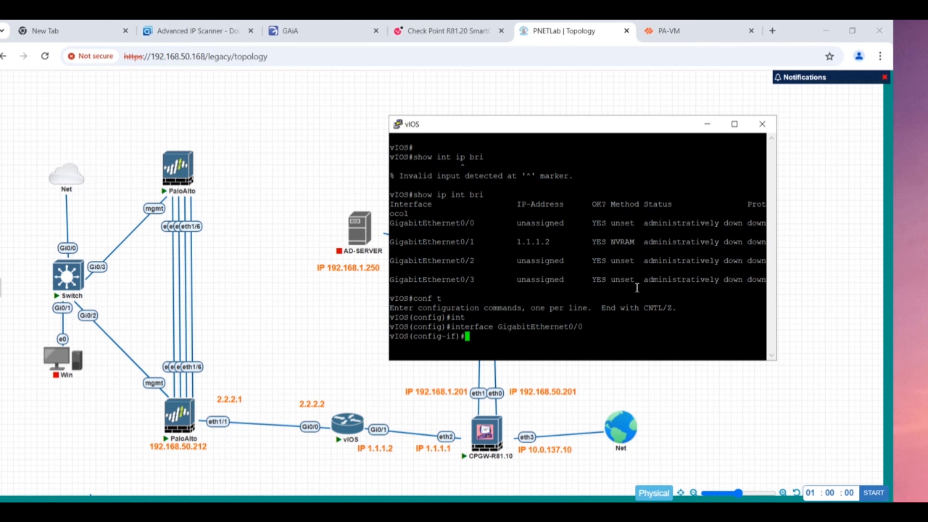
- Assign 2.2.2.2 255.255.255.0 to GigabitEthernet0/0 and enable it with no shutdown
text(ip addr)
key(Tab)
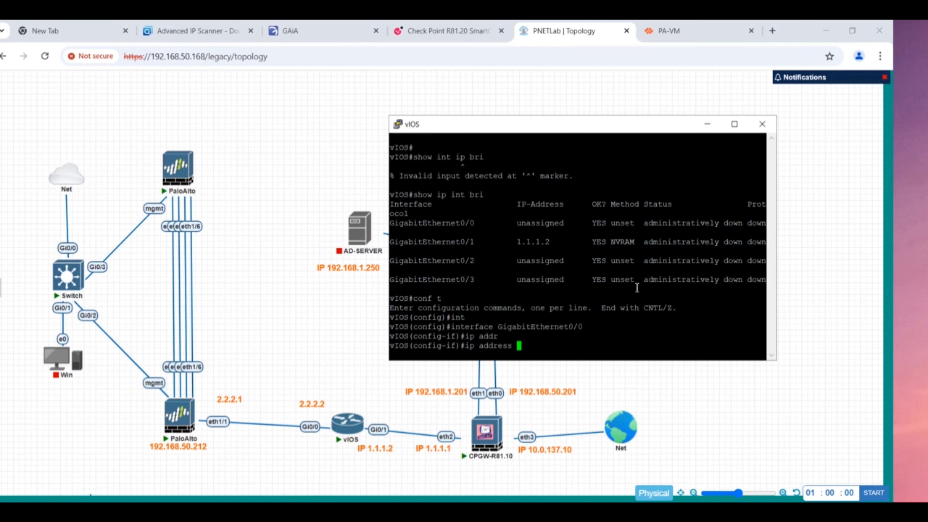
text(2.2.2.2 255.255.255.0)
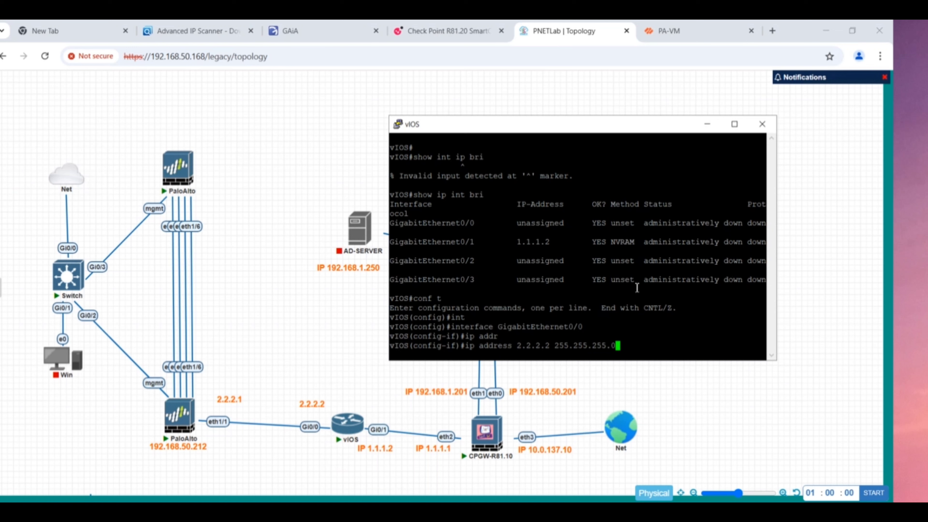
key(Return)
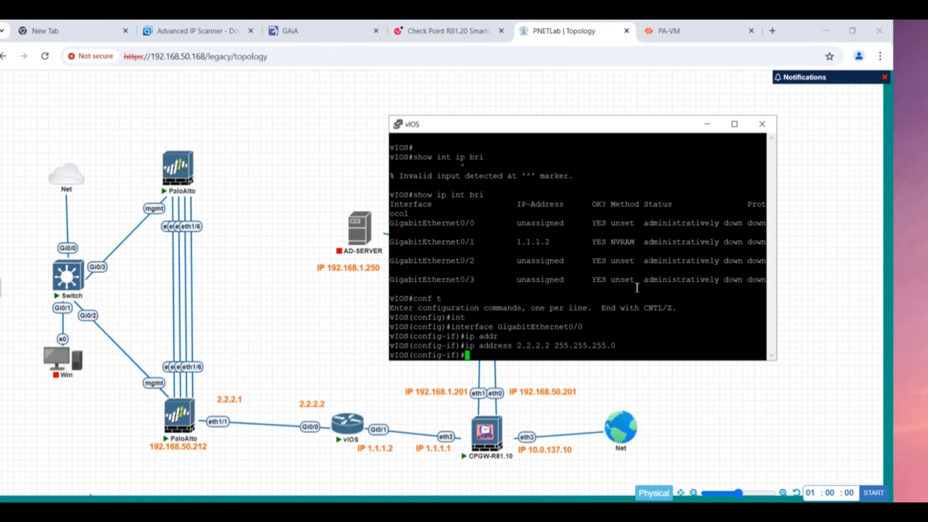
text(no shut)
key(Tab)
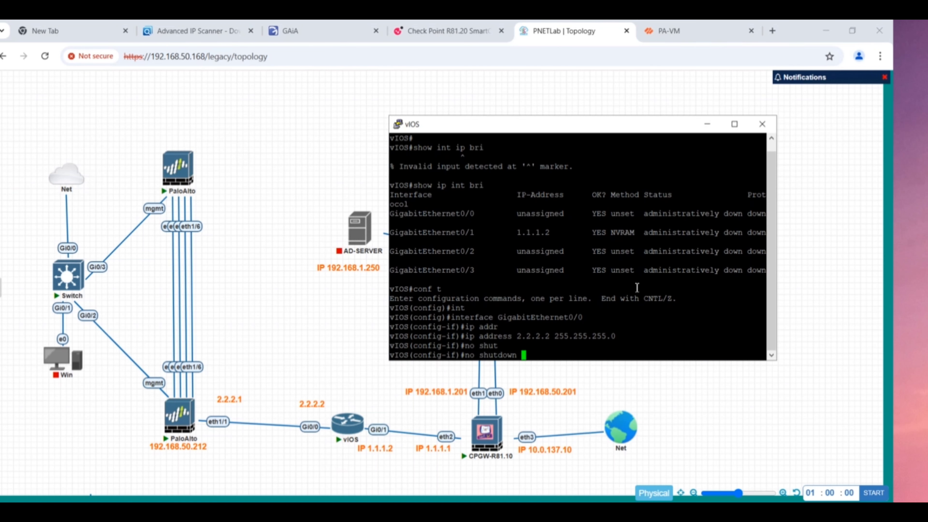
key(Return)
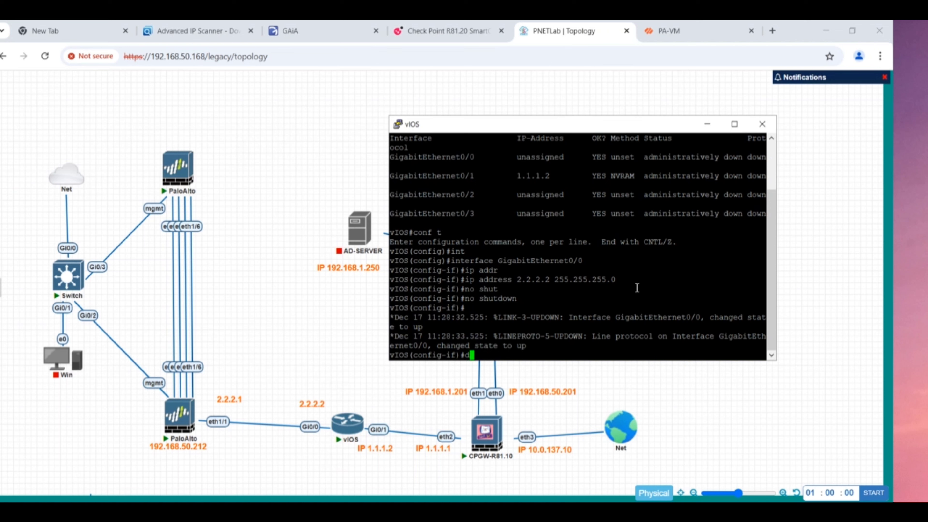
- Run 'do show ip int bri' and confirm Gi0/0 at 2.2.2.2 is up/up
text(do show ip int bri)
key(Return)
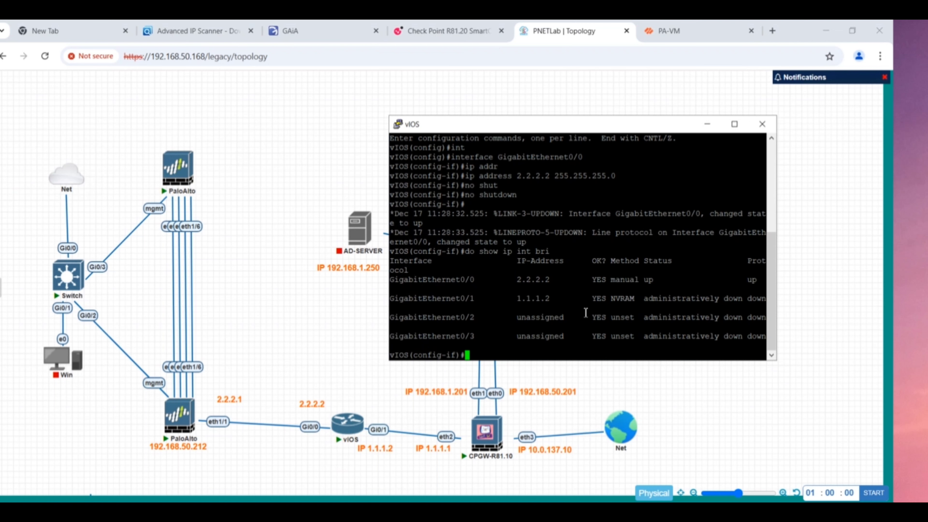
drag(519, 299, 573, 299)
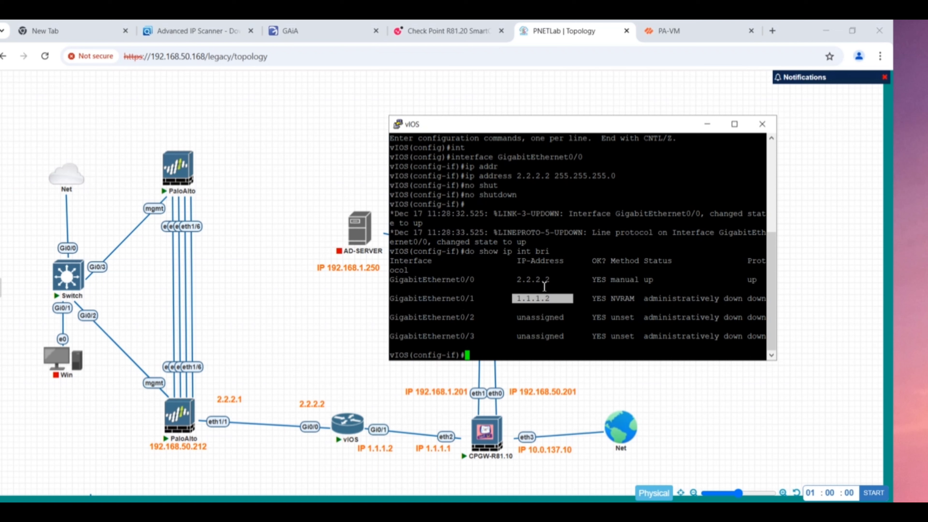
click(518, 280)
drag(518, 280, 561, 280)
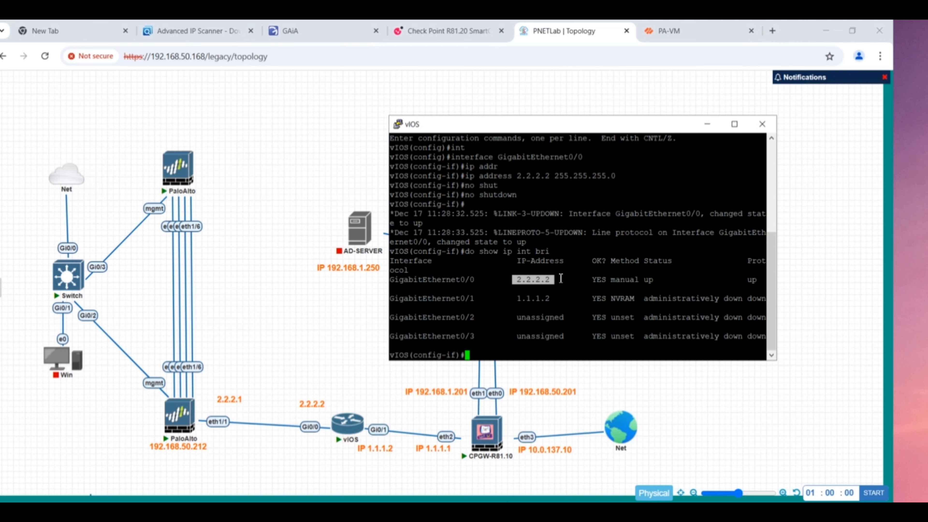
drag(755, 280, 729, 280)
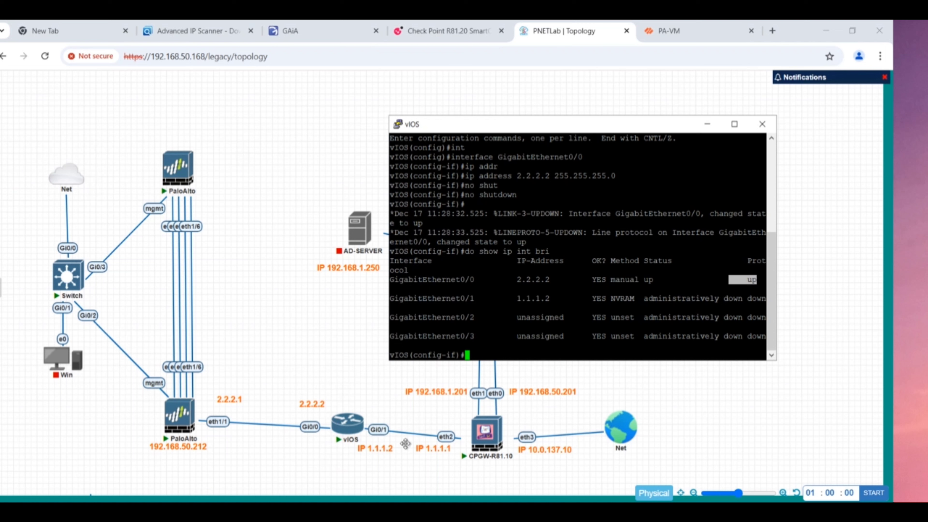
- Enable vIOS GigabitEthernet0/1 with 'no shutdown'
click(526, 342)
text(int )
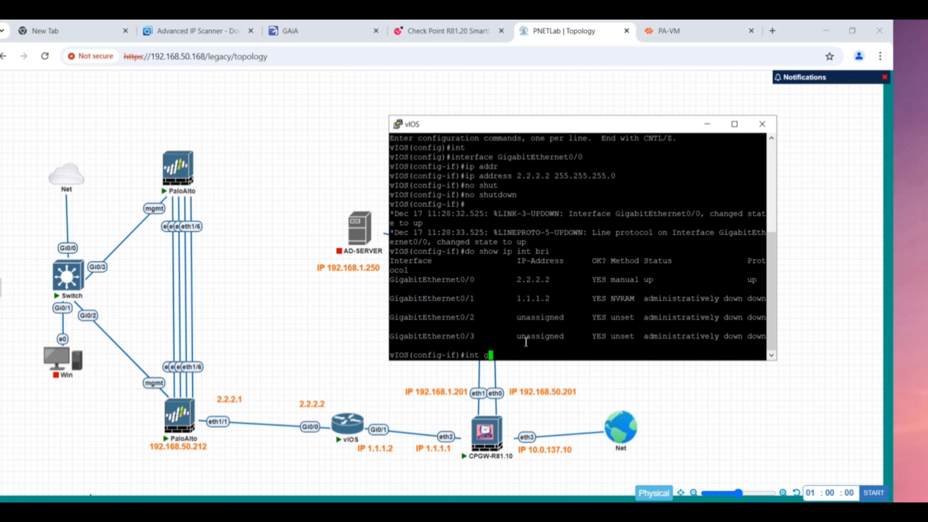
text(g0/1)
key(Return)
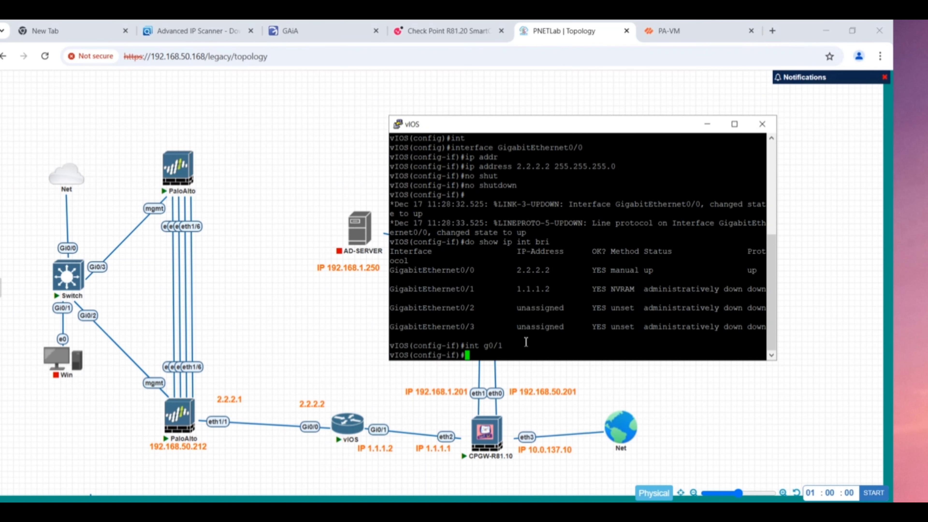
text(no sh)
key(Return)
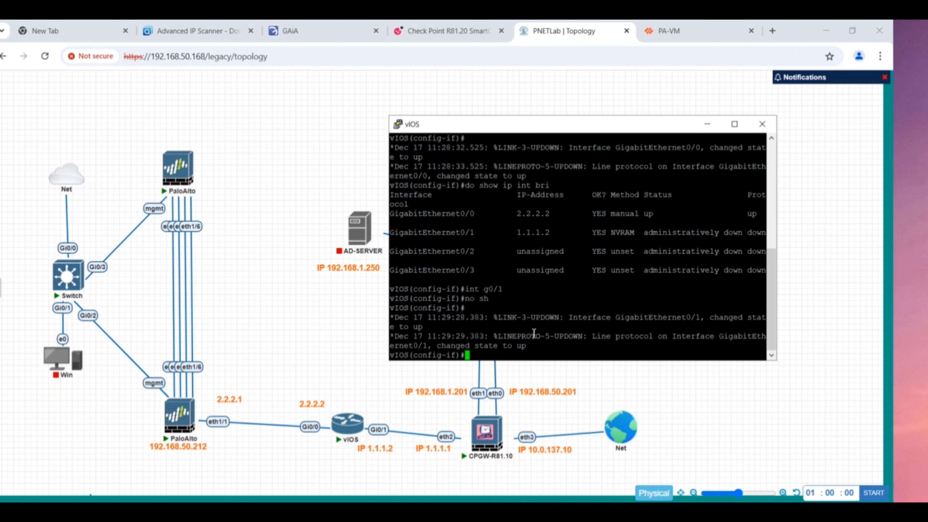
- Rerun the interface summary to confirm Gi0/1 is up/up, then return to the PA-VM page
text(int g0/1)
key(Up)
key(Up)
key(Up)
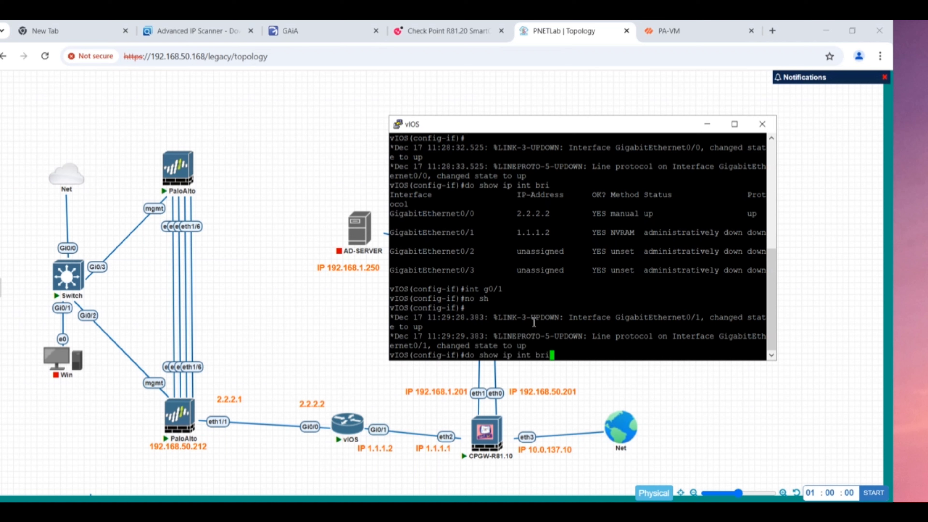
key(Return)
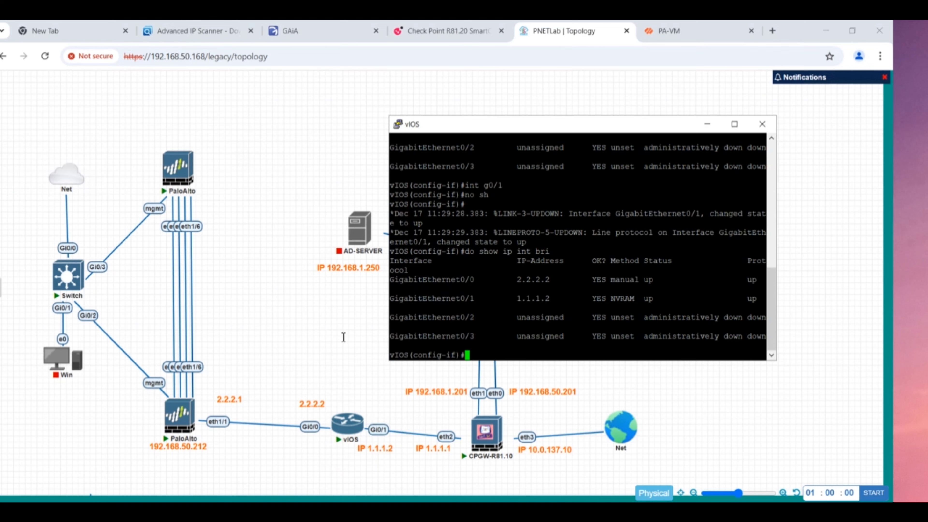
click(295, 405)
click(701, 37)
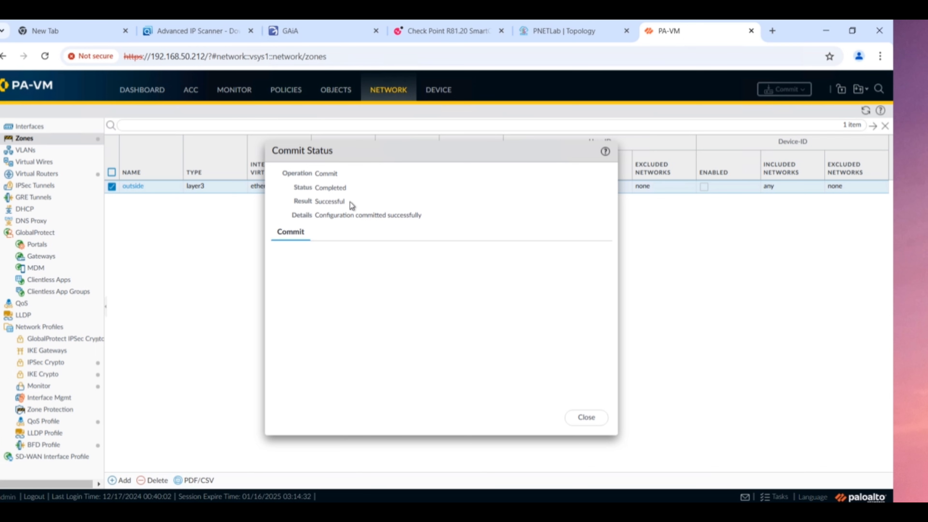
- Close the successful commit status and return to the PNETLab topology tab
click(586, 418)
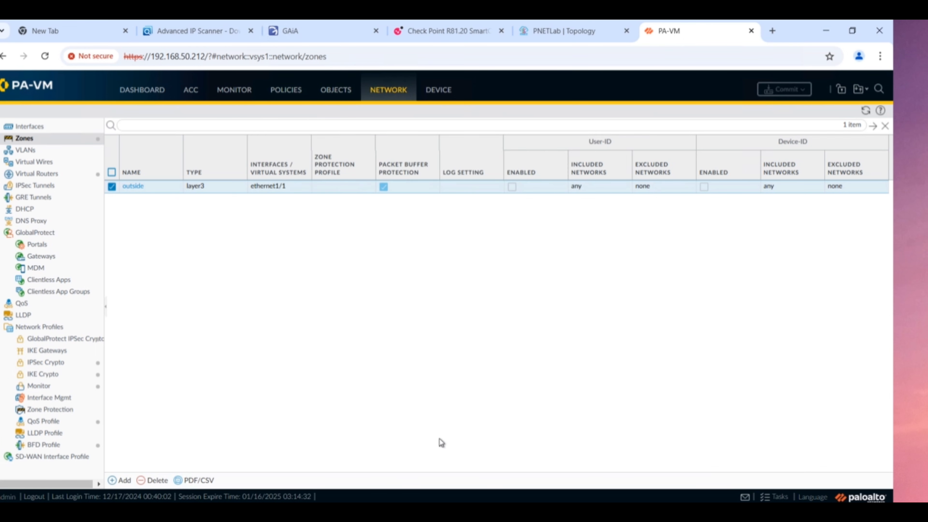
click(331, 502)
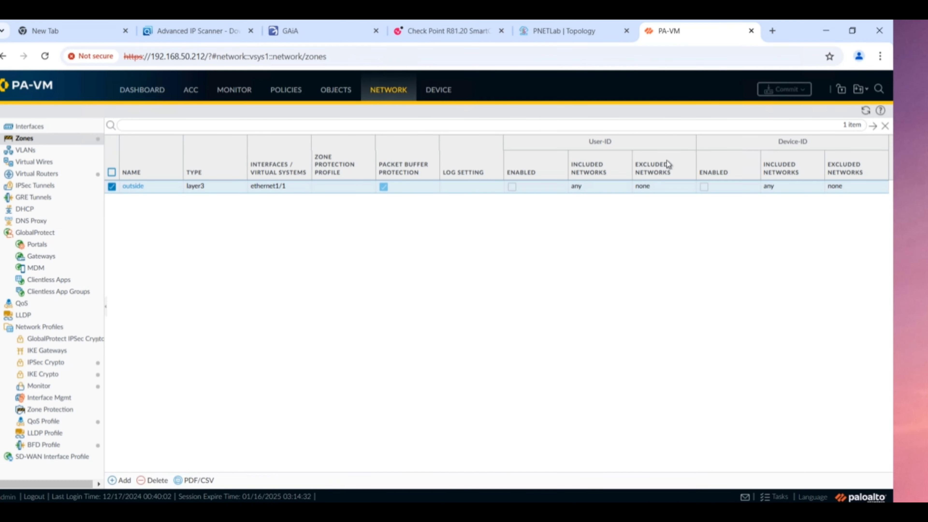
click(578, 35)
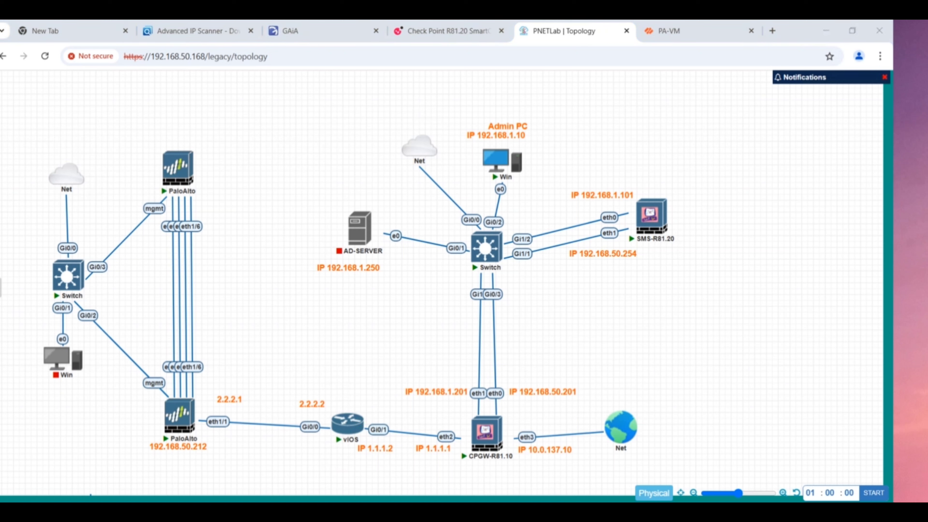
- From the vIOS console, run 'do ping 2.2.2.1'; all five pings fail (0/5)
mouse_move(528, 511)
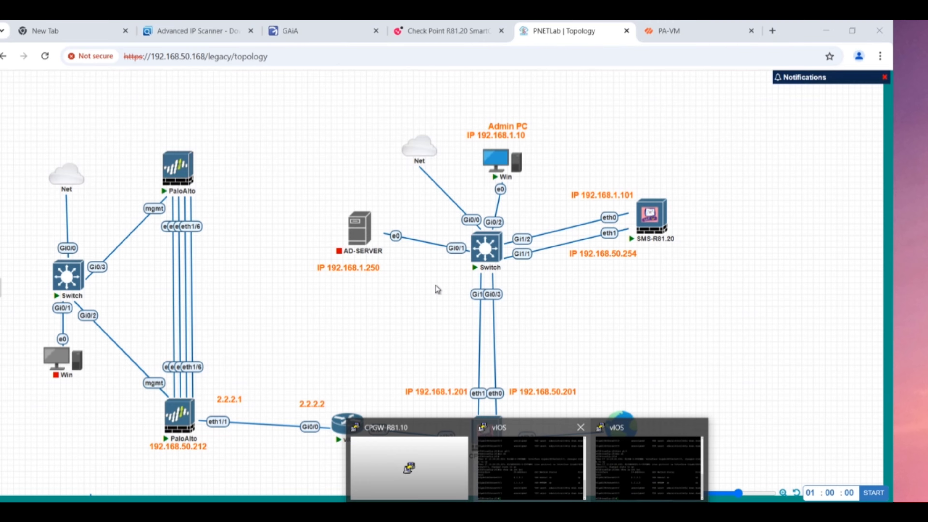
click(648, 426)
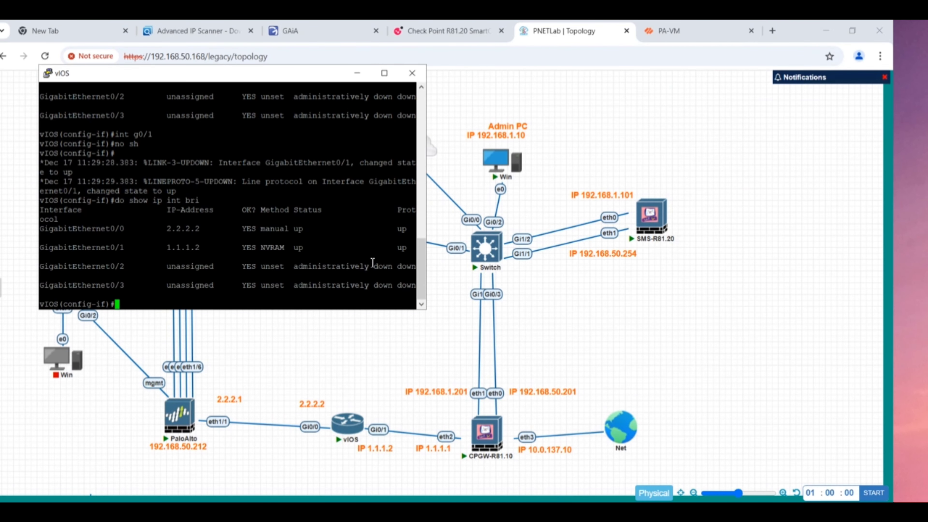
text(do ping 2.2.2.1)
key(Return)
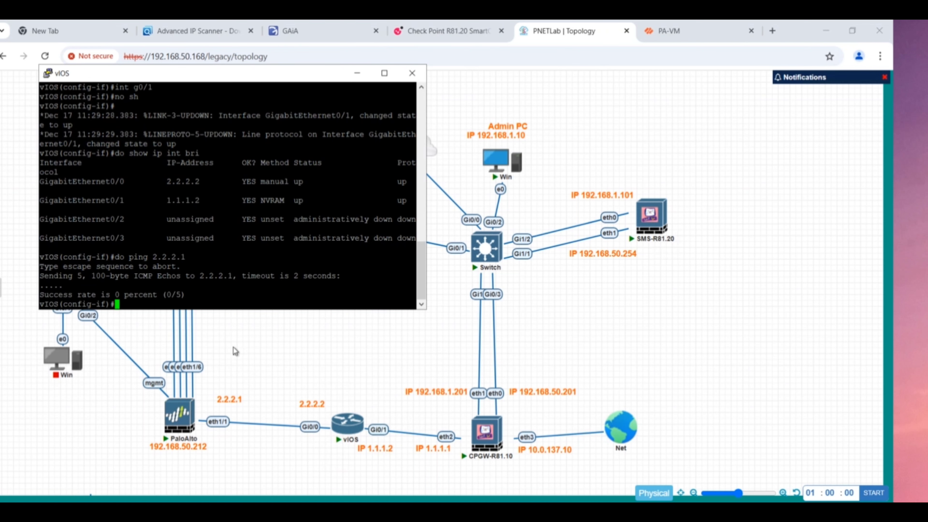
- Log into the PaloAlto console, ping 2.2.2.2 (Destination Host Unreachable), then minimize it
click(186, 423)
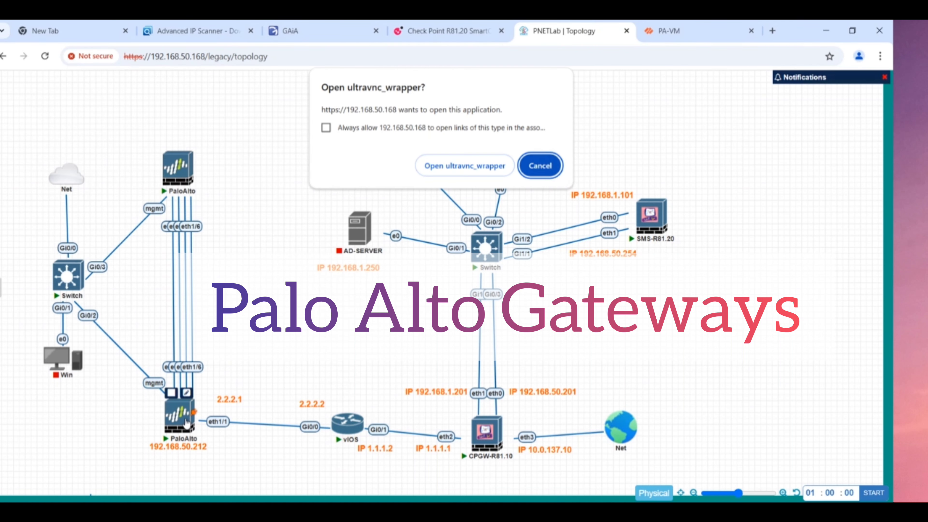
click(490, 165)
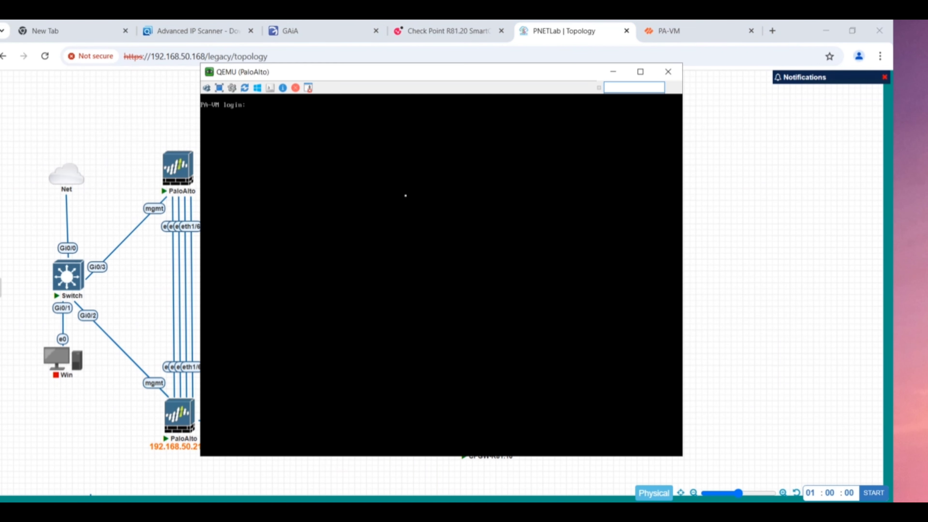
text(admin)
key(Return)
key(Return)
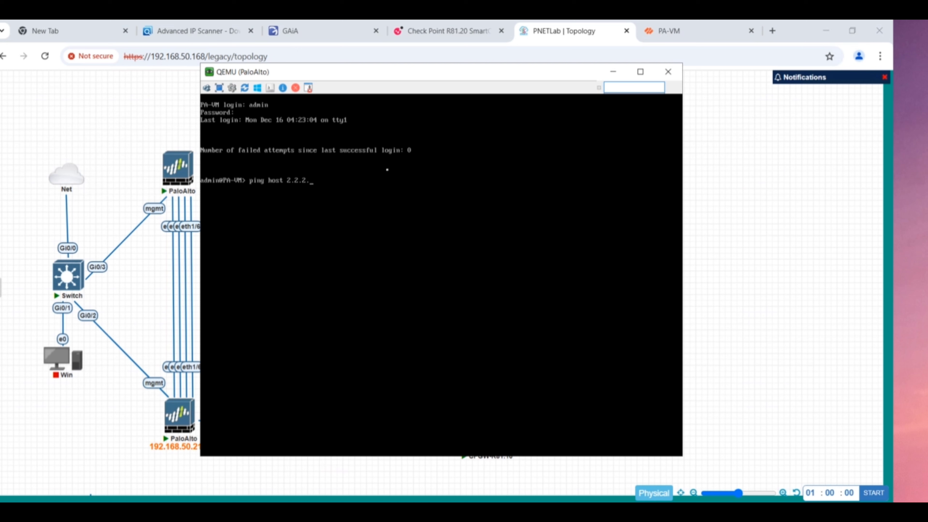
key(Return)
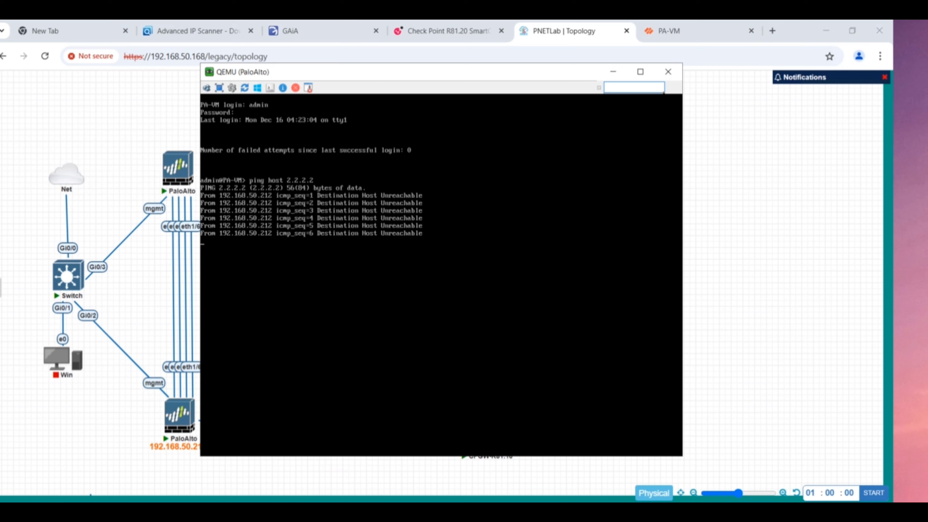
click(614, 71)
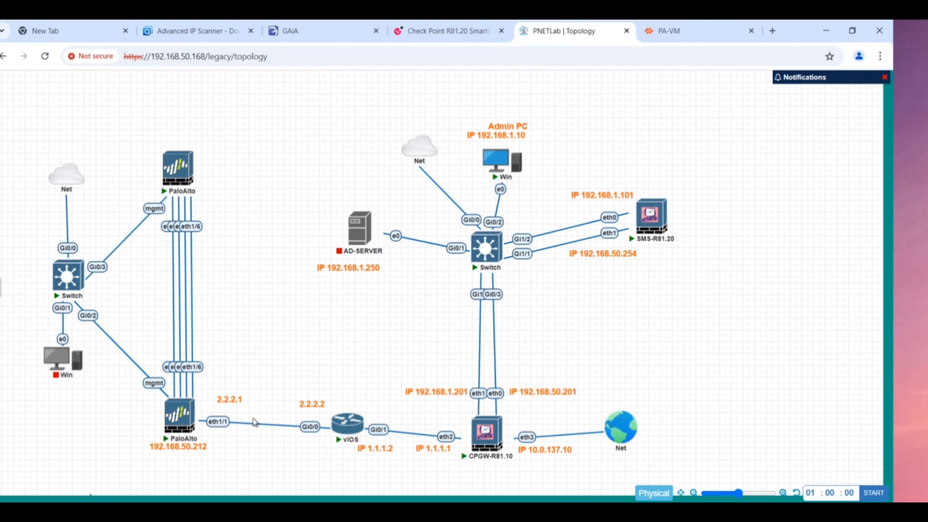
- Nudge the vIOS node slightly upward on the topology and return to the PA-VM web UI
mouse_move(347, 432)
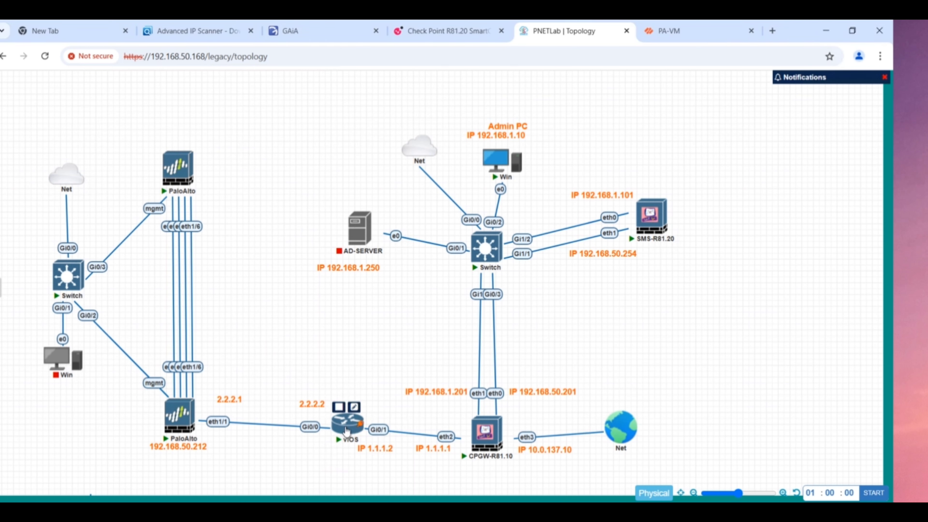
drag(346, 431, 346, 426)
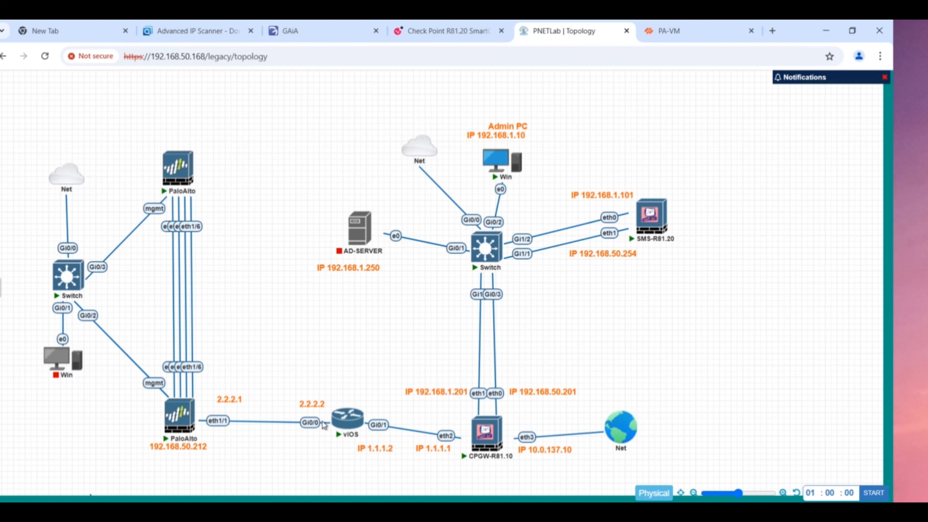
click(664, 29)
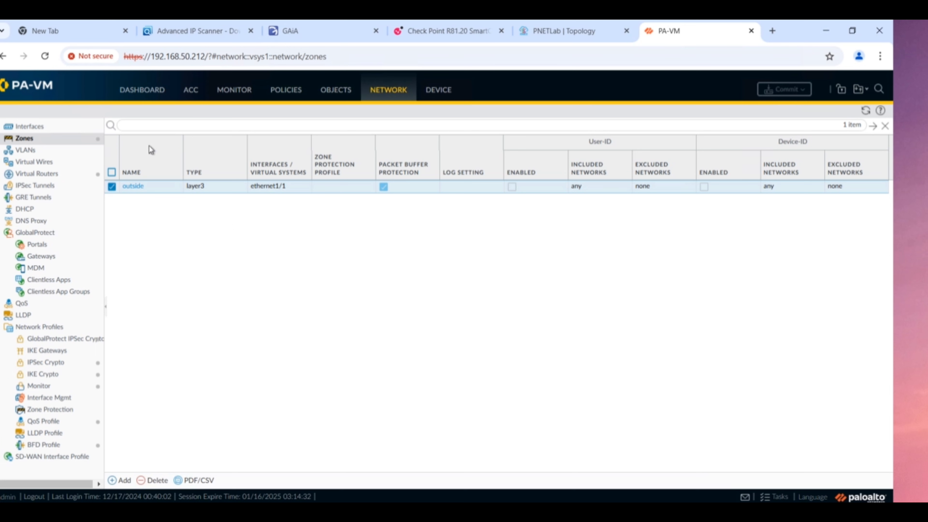
- Review the security rules and confirm ethernet1/1 holds 2.2.2.1 in zone outside
click(280, 92)
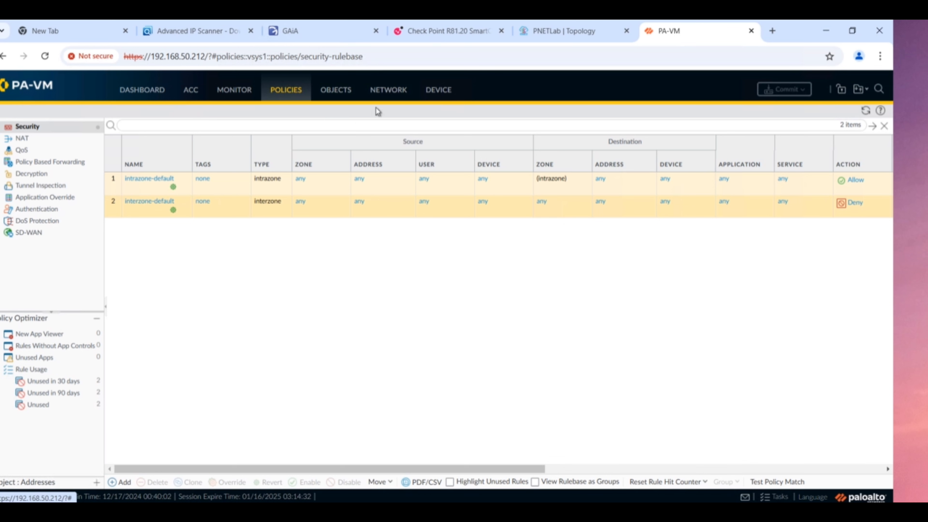
click(390, 92)
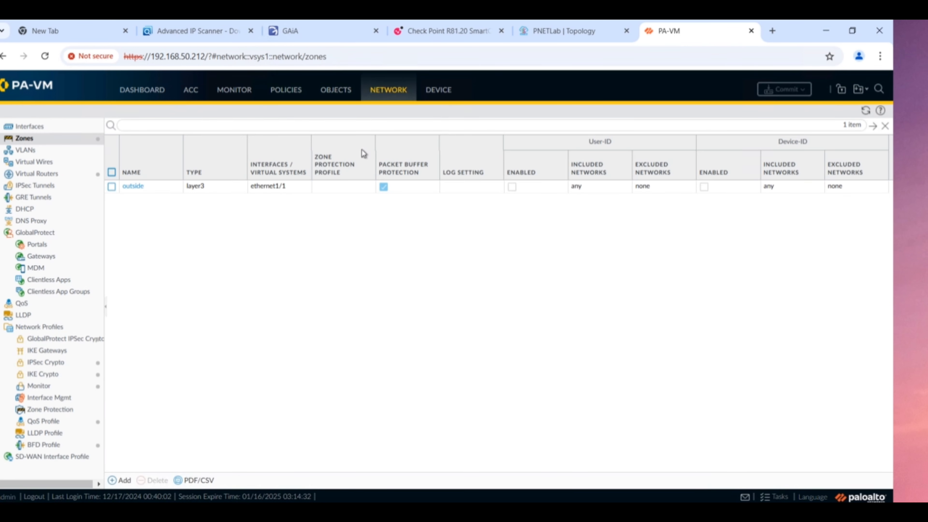
click(55, 127)
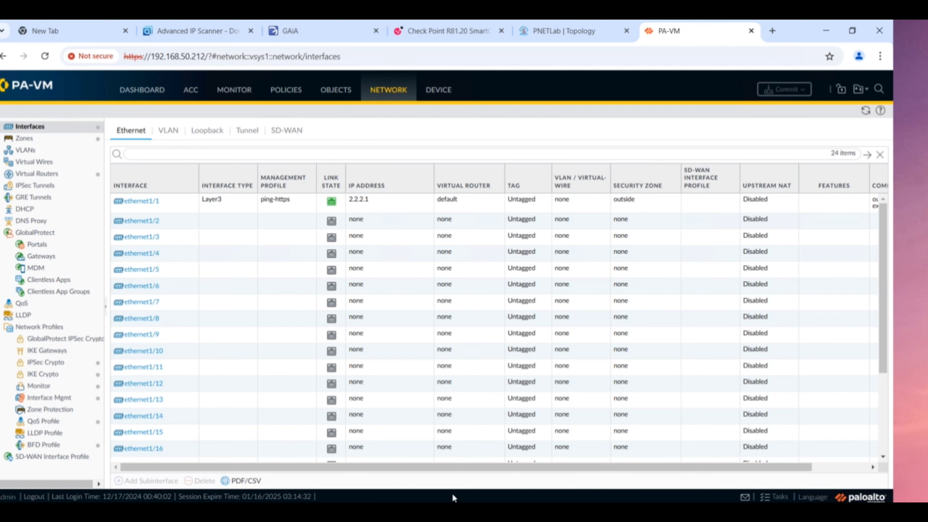
drag(478, 471, 533, 471)
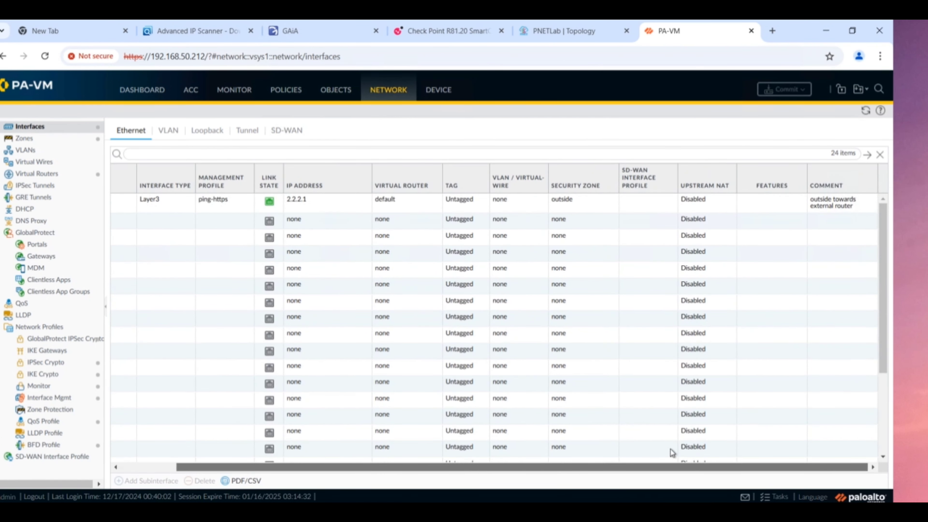
scroll(415, 439, left, 3)
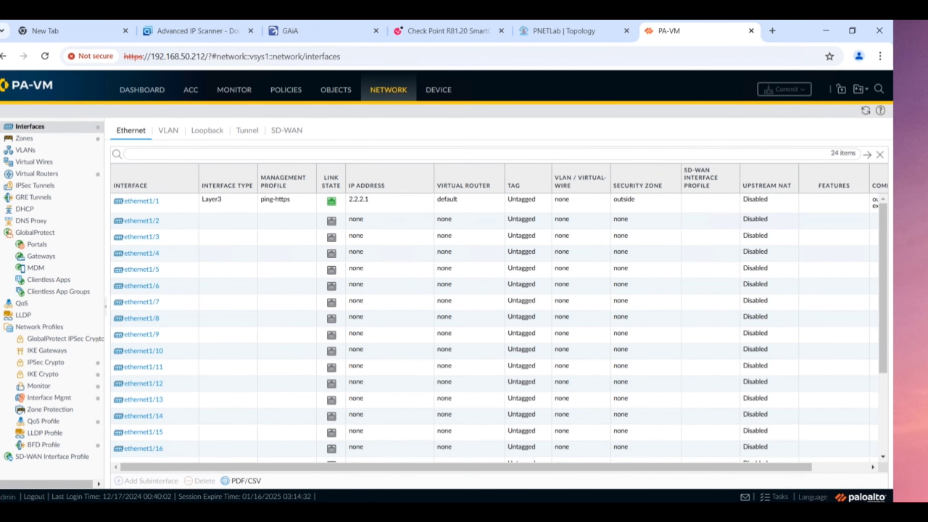
click(528, 473)
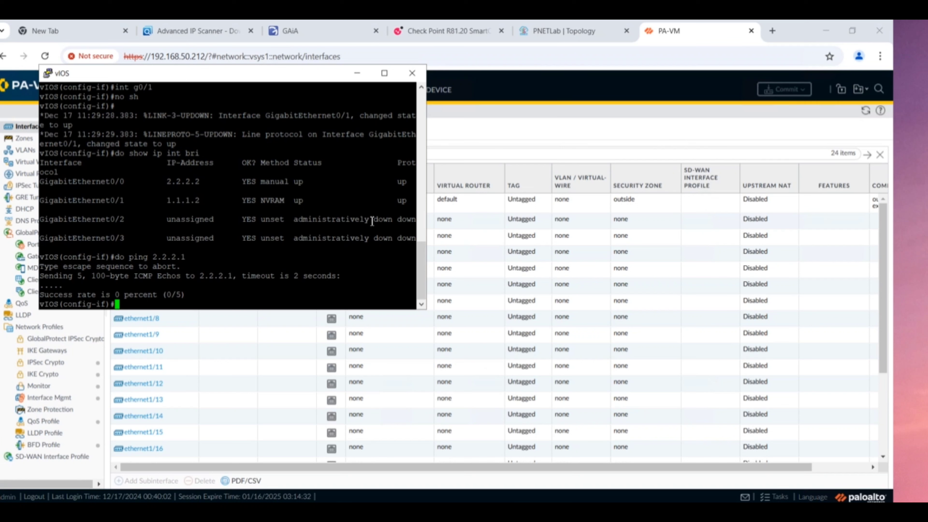
- Ping the Check Point gateway 1.1.1.1 from vIOS, then try 'do arp' in configuration mode
text(do ping)
click(568, 31)
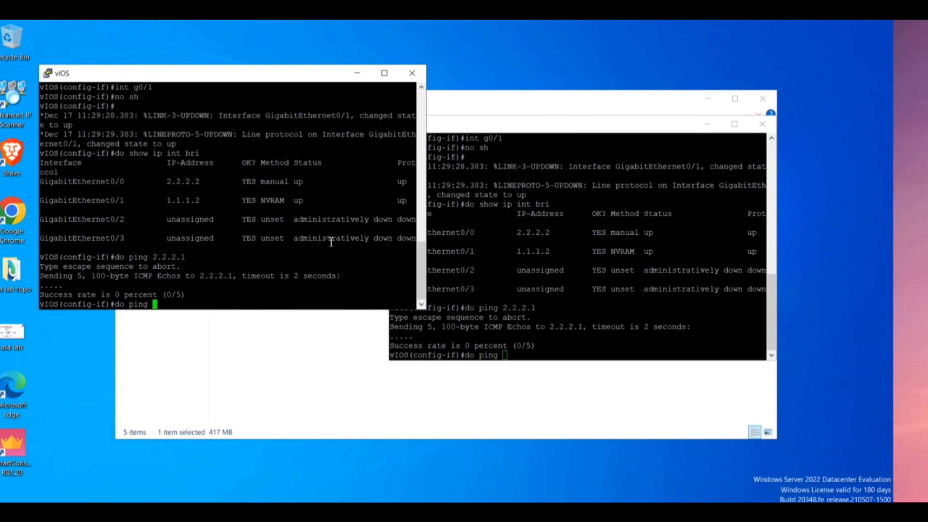
text(1.1.1.1)
key(Return)
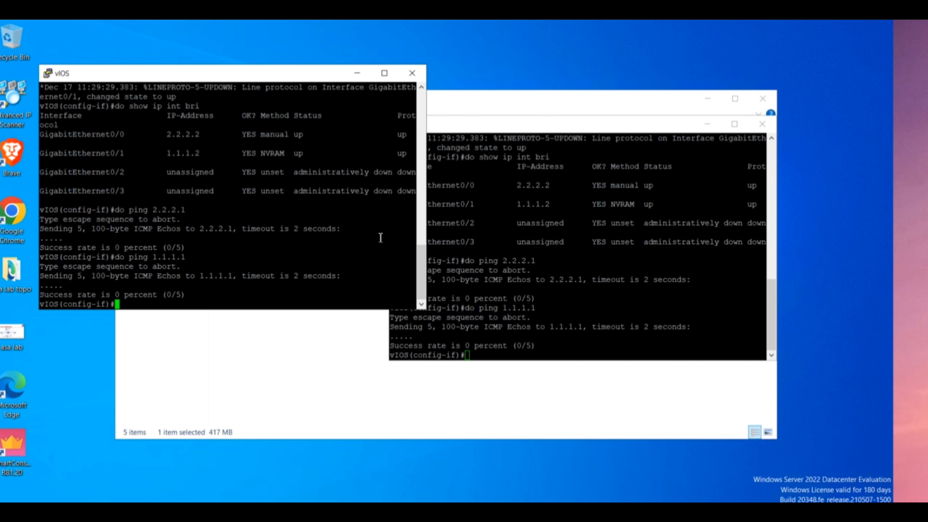
text(do arp)
key(Return)
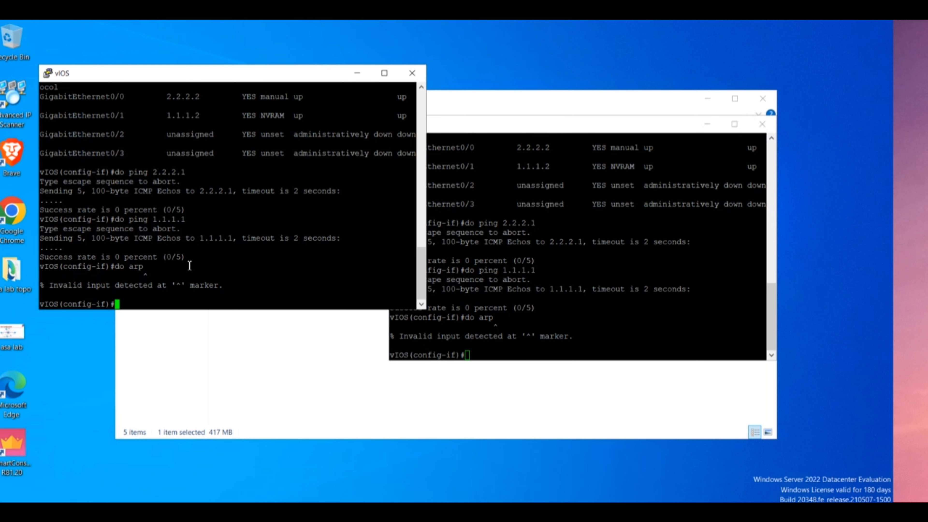
- Leave configuration mode with end and run show arp, highlighting the 1.1.1.1 entry
text(e)
key(BackSpace)
text(end)
key(Return)
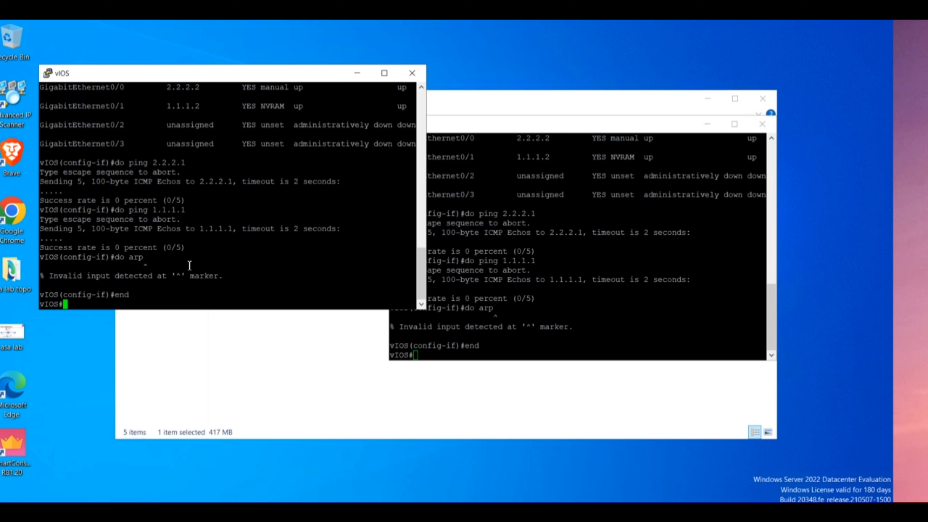
text(show )
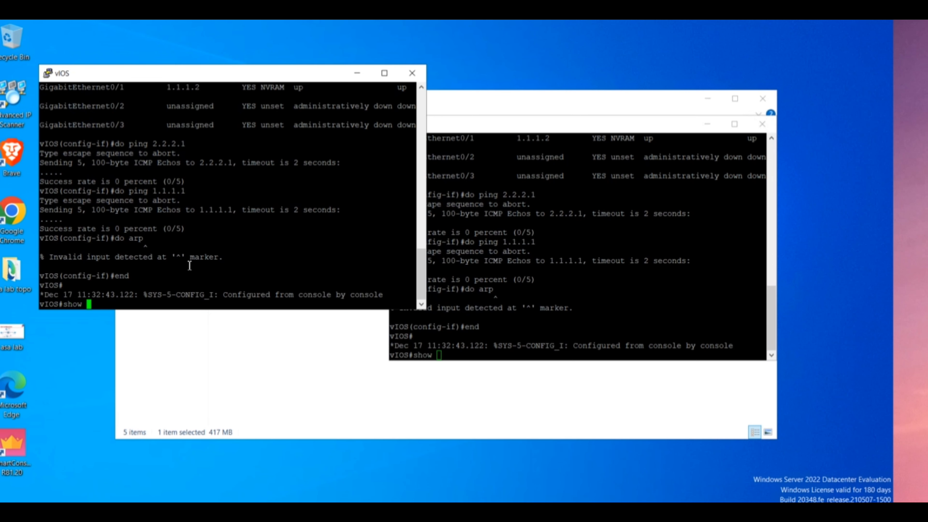
text(arp)
key(Tab)
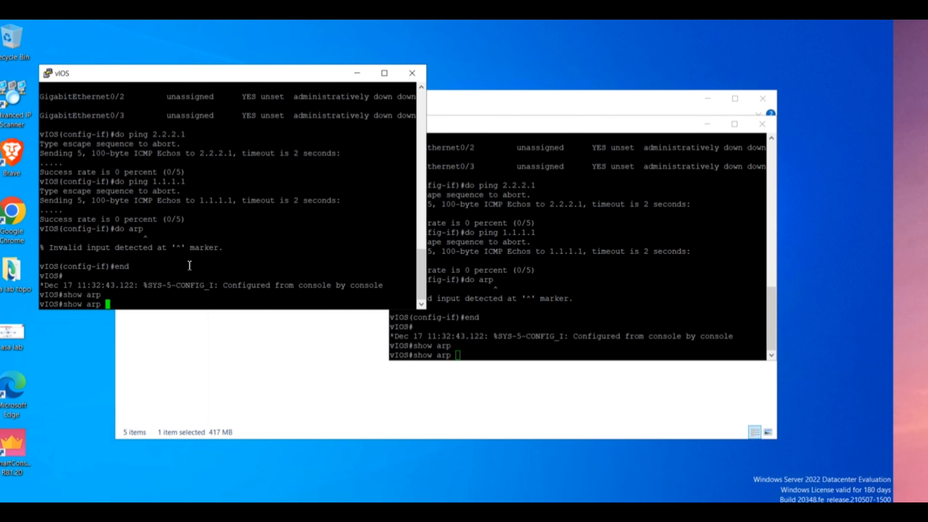
key(Return)
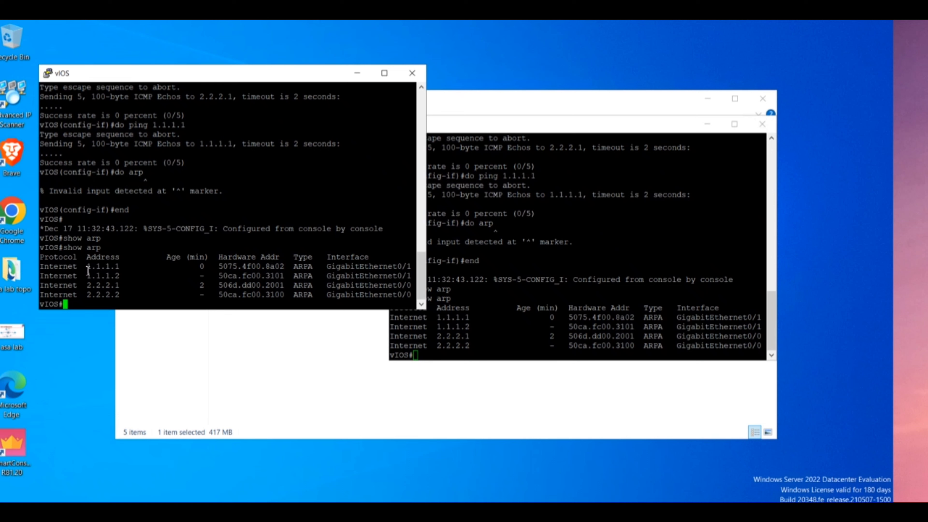
drag(88, 269, 121, 268)
- Highlight 2.2.2.1 in the vIOS ARP output and switch back to the topology diagram
click(329, 511)
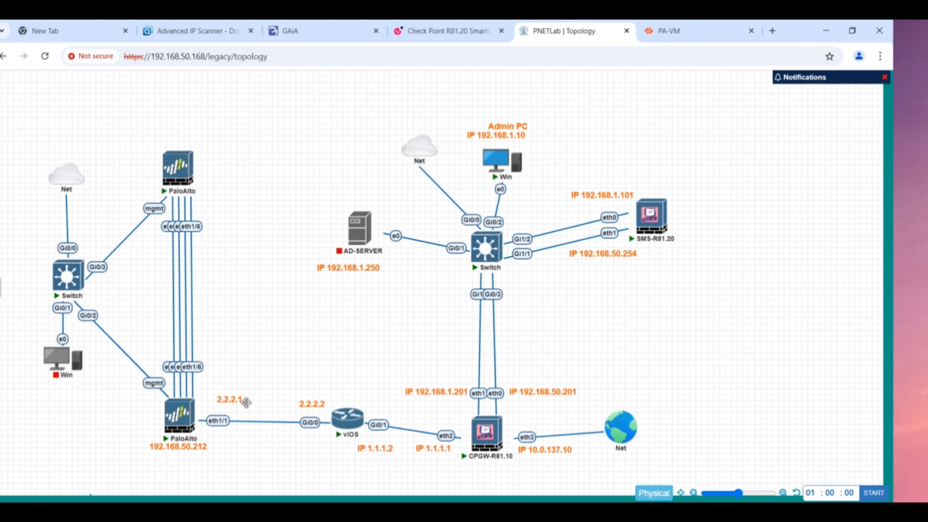
click(294, 511)
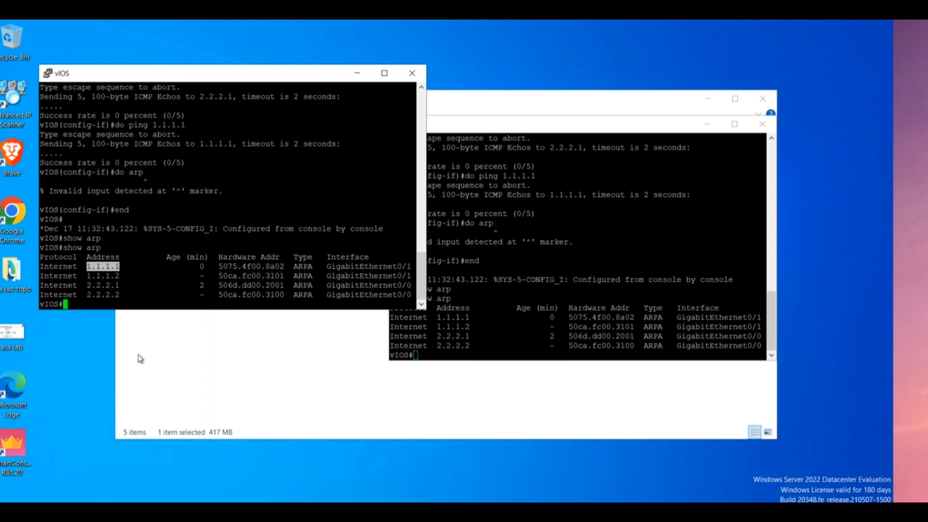
drag(83, 286, 120, 286)
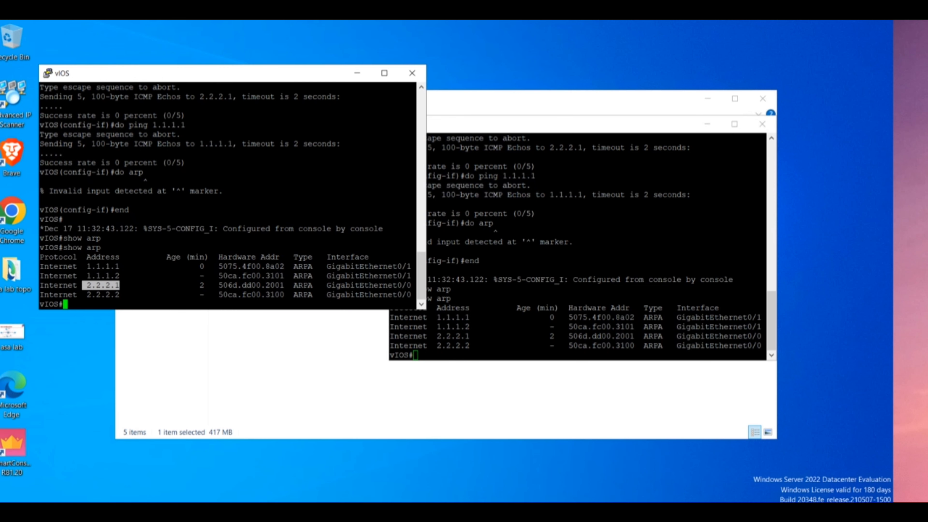
click(422, 511)
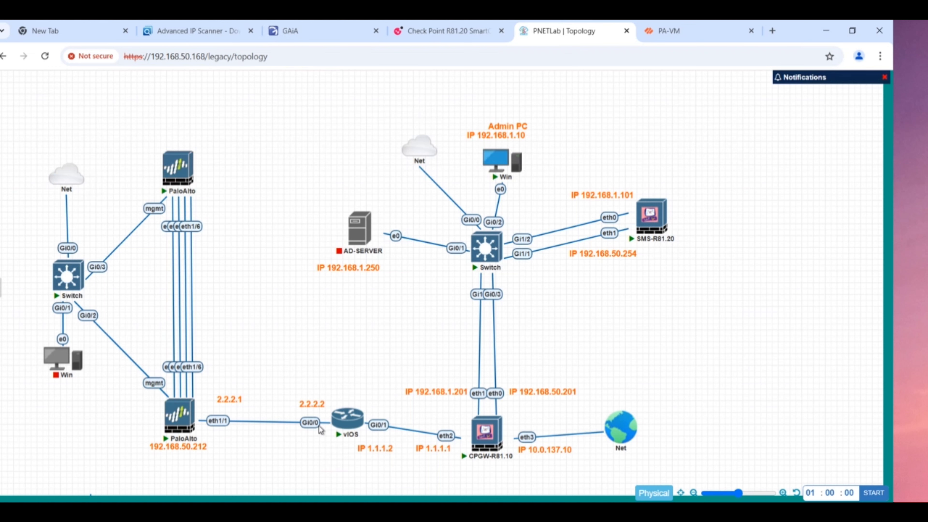
mouse_move(182, 427)
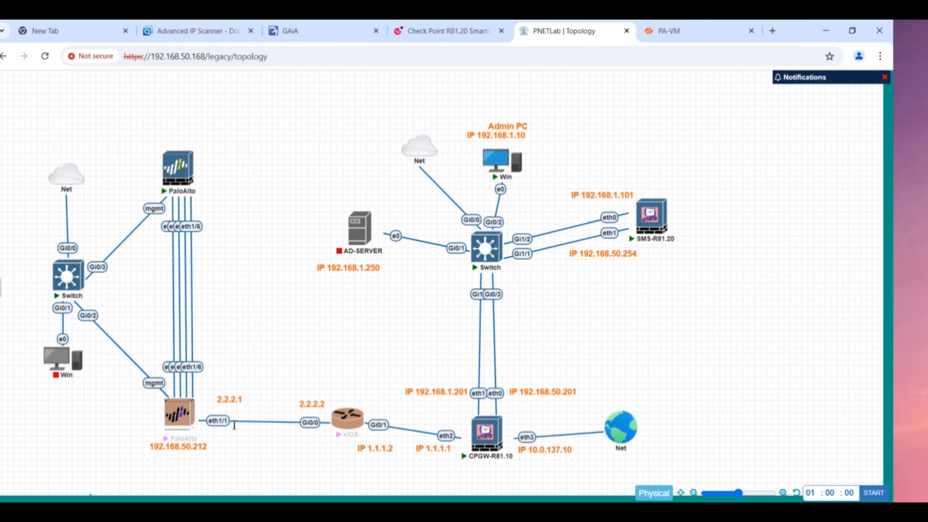
- On the PA-VM, open the default virtual router's Static Routes settings
click(680, 36)
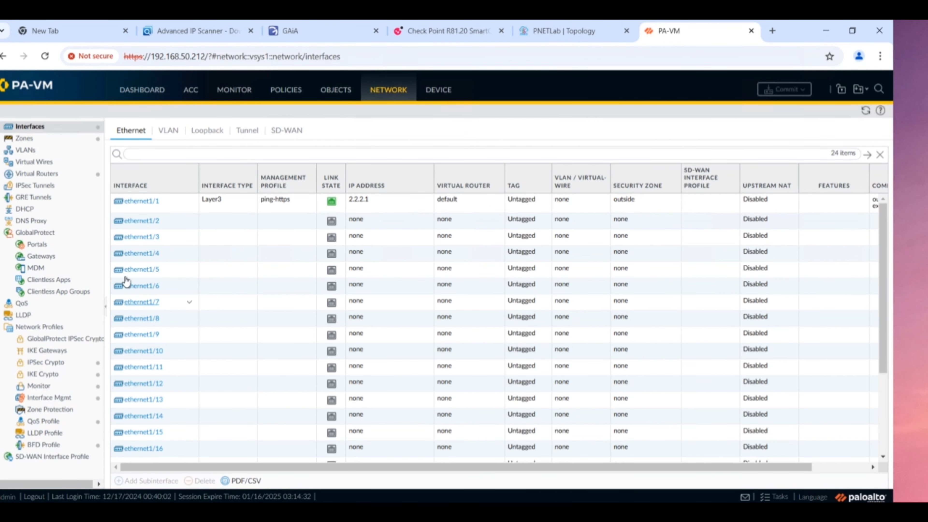
click(51, 175)
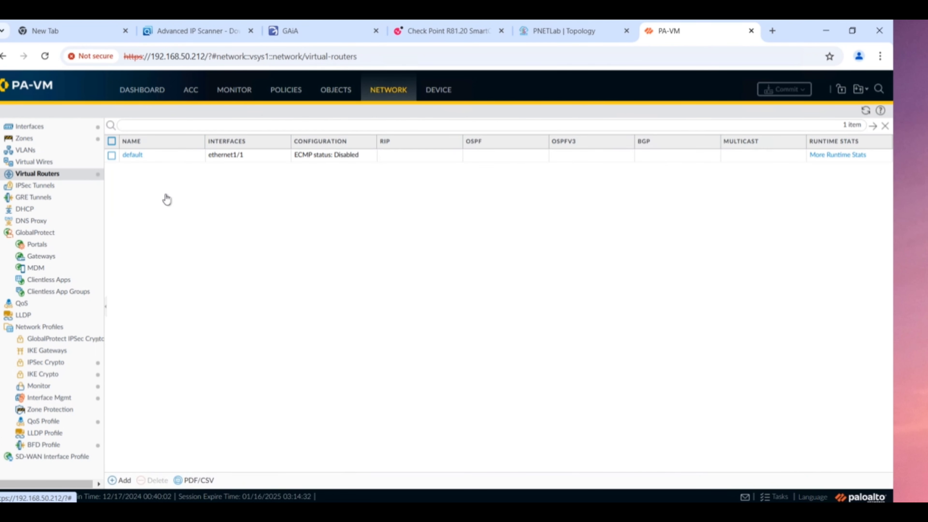
click(132, 158)
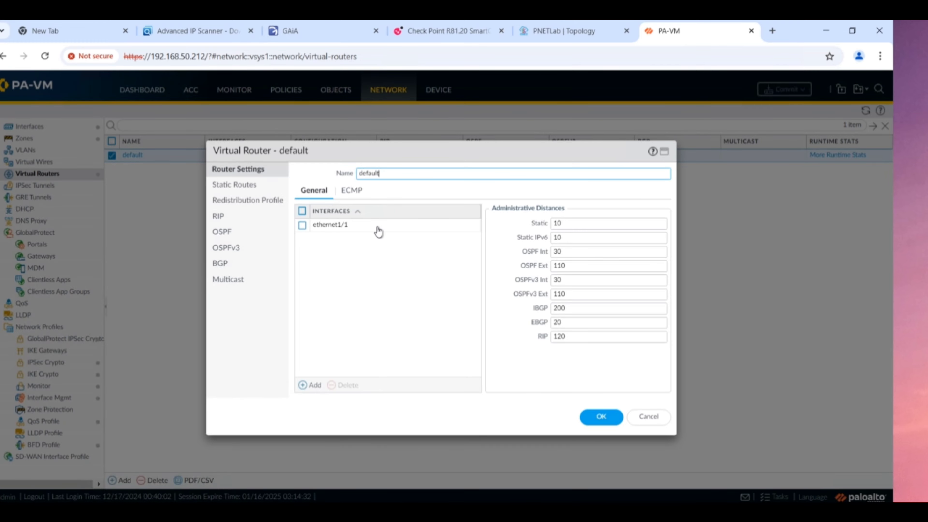
click(247, 185)
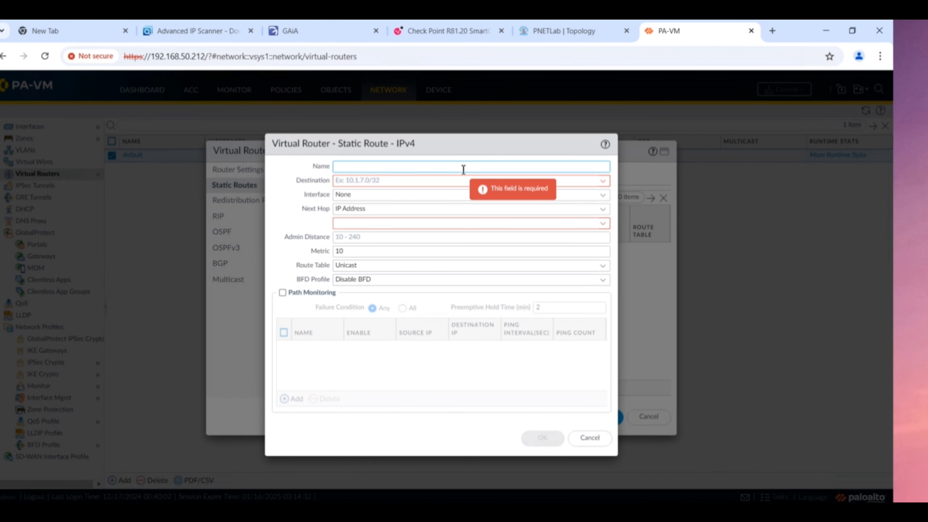
- Add static route default-Route for 0.0.0.0/0 via next hop 2.2.2.2 and save the router
text(default)
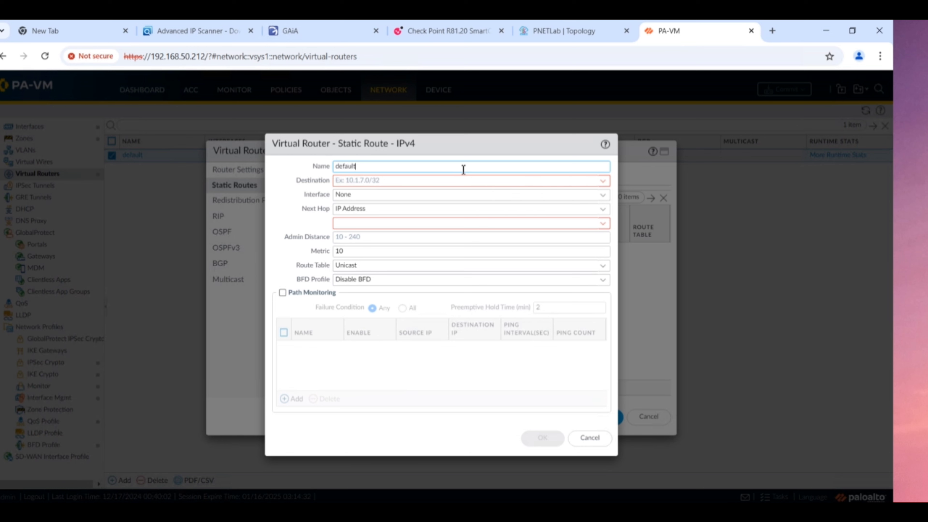
text(-)
key(BackSpace)
text(Route)
click(370, 179)
text(0.)
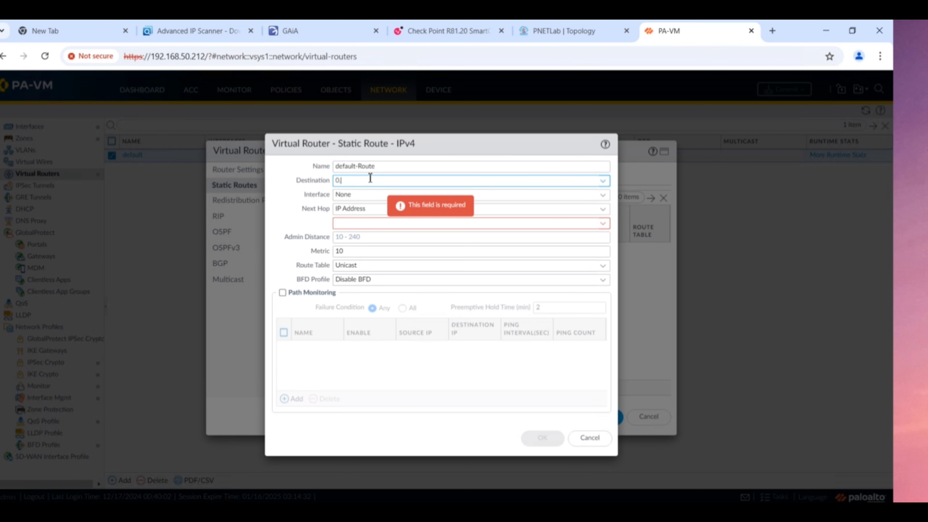
text(0.0.0.)
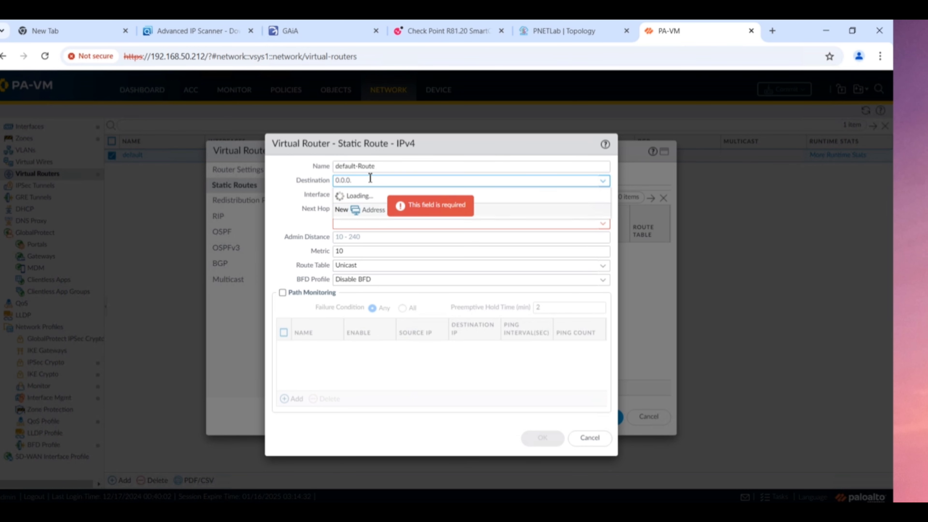
text(/0)
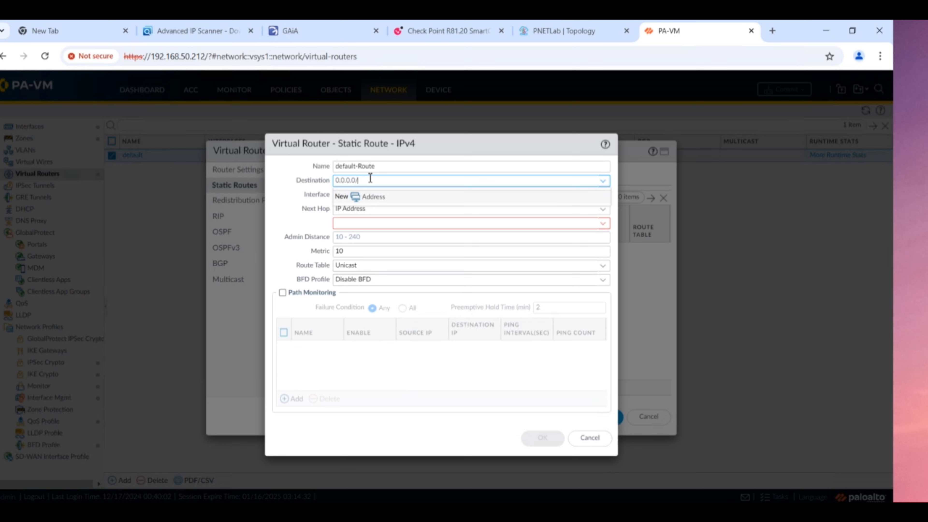
click(366, 223)
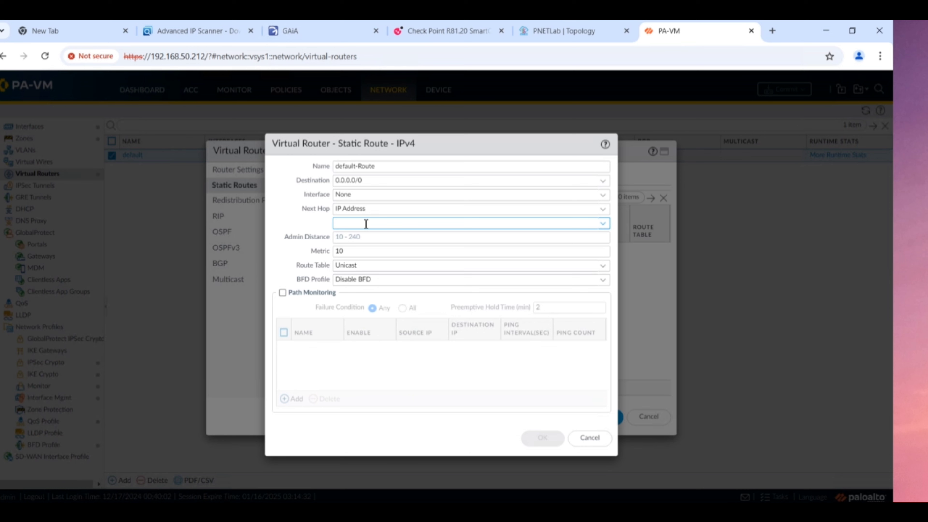
text(2.2)
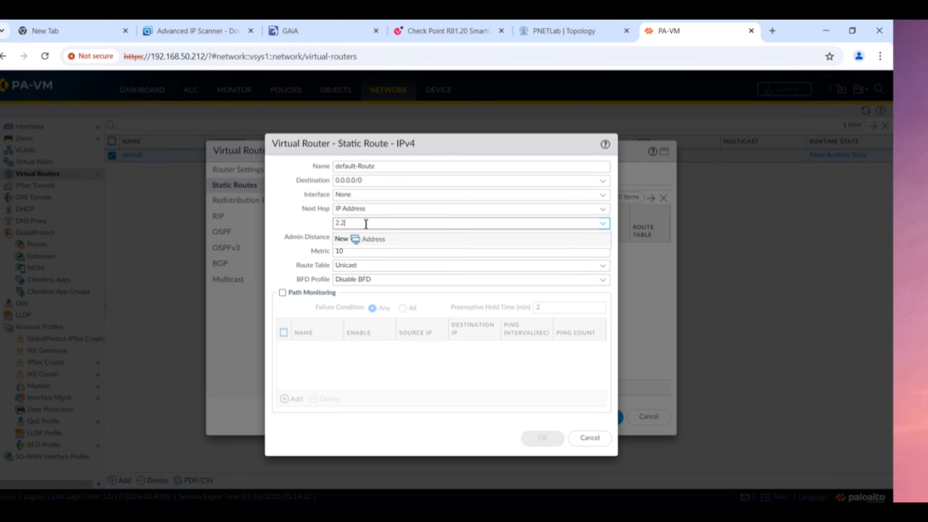
text(.2.2)
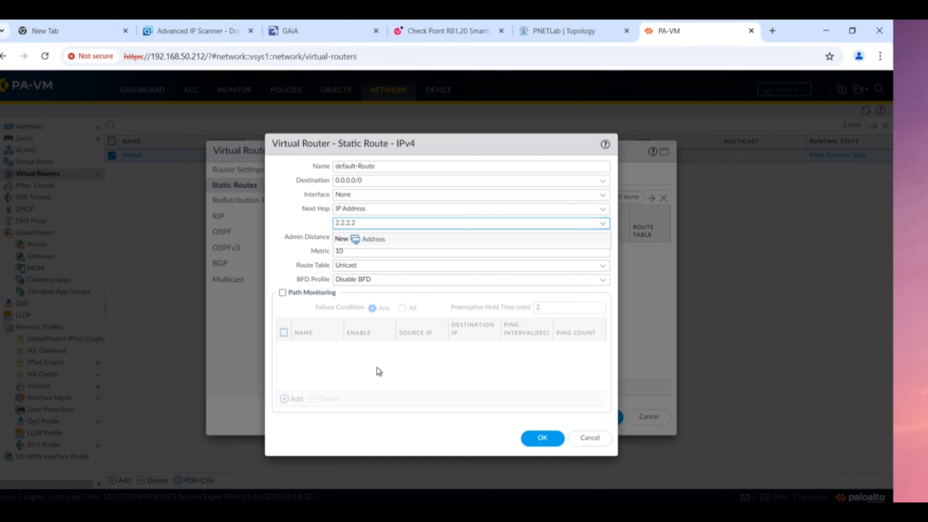
click(372, 334)
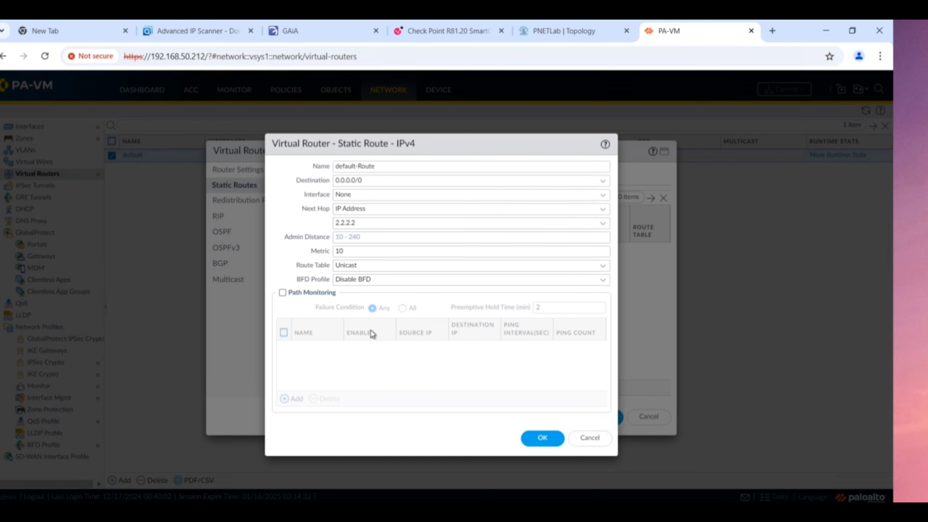
click(542, 438)
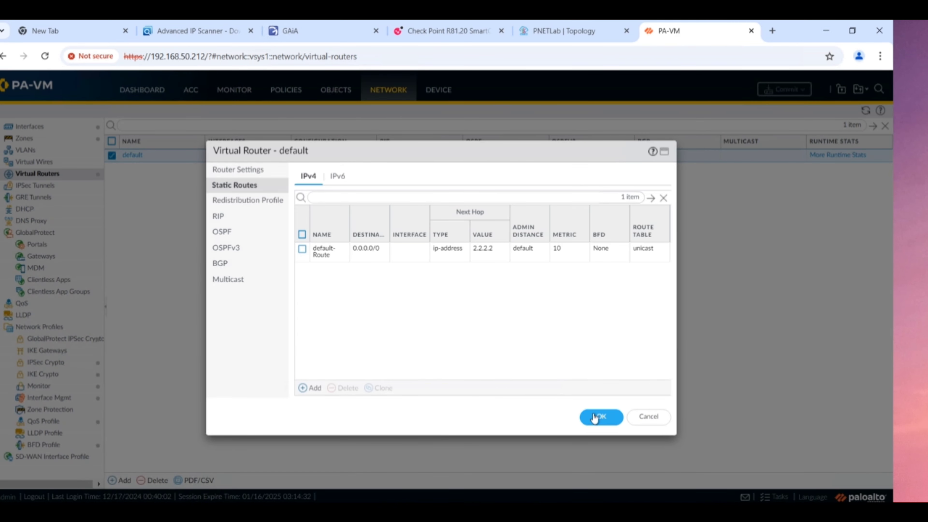
click(604, 419)
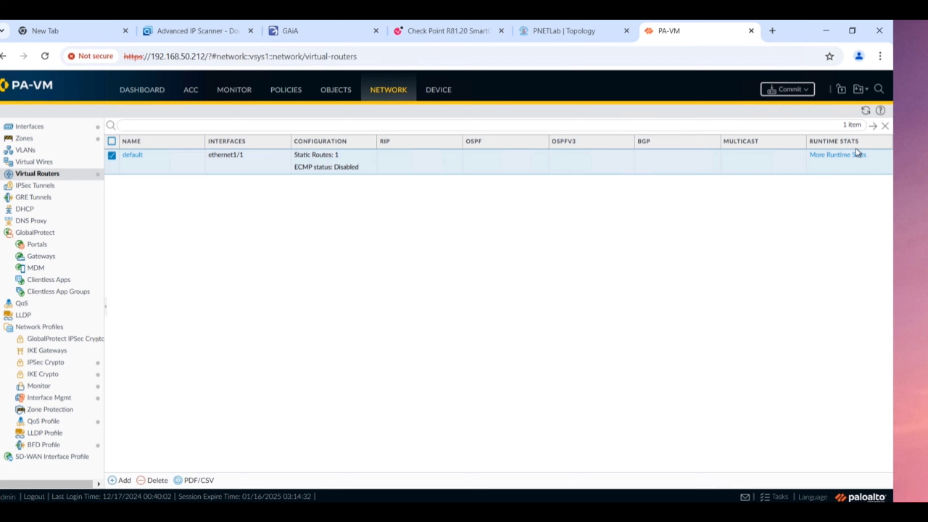
click(787, 89)
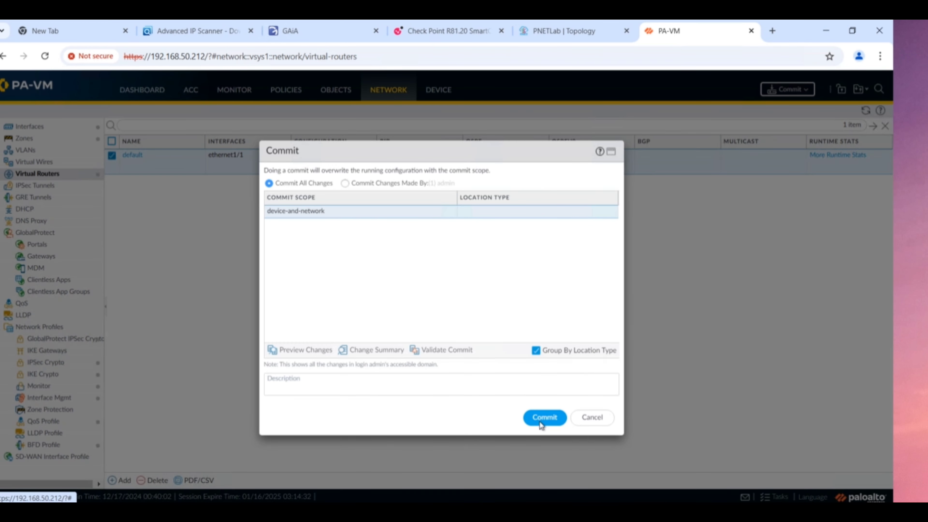
- Commit the configuration; it fails with no interface reaching next hop 2.2.2.2, so close it
click(539, 421)
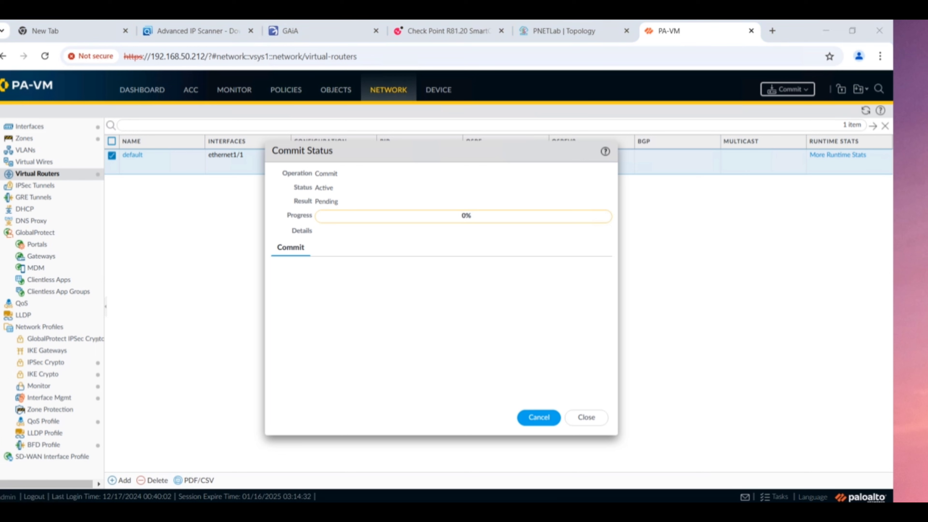
mouse_move(526, 512)
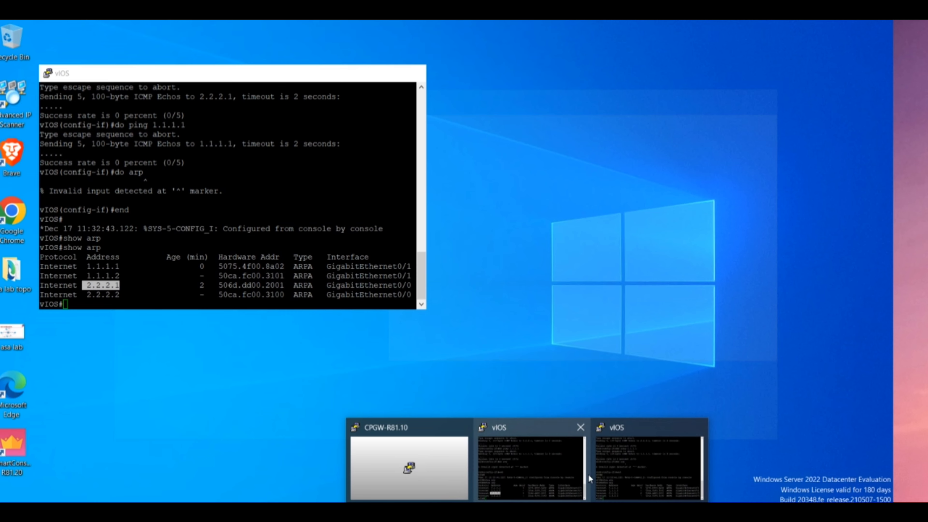
mouse_move(546, 479)
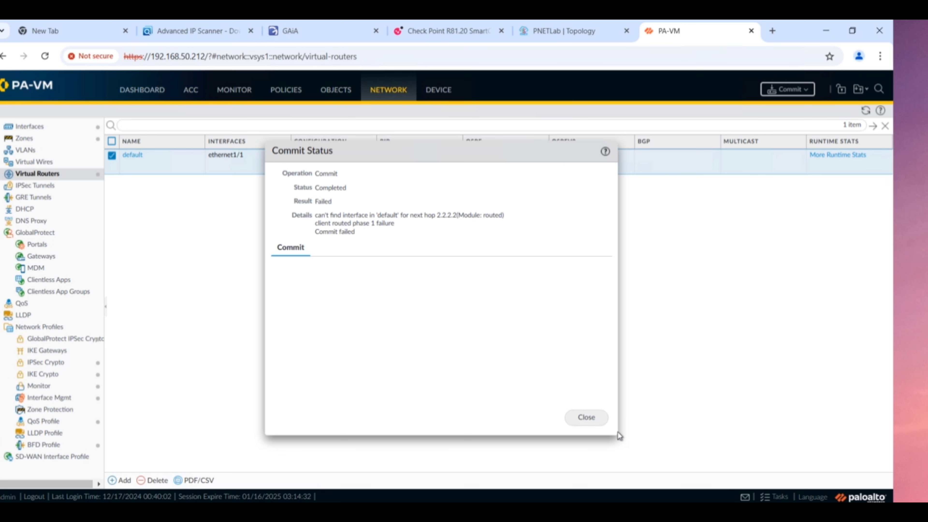
click(586, 420)
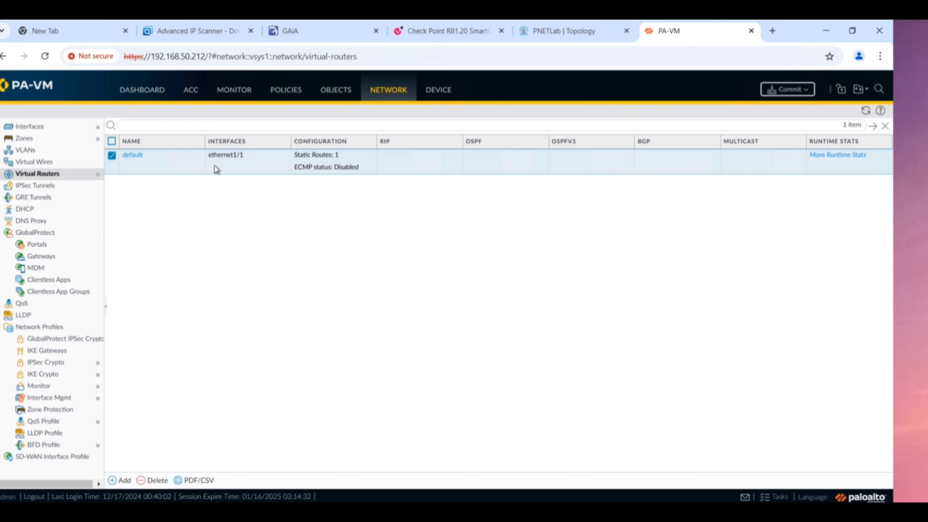
- Edit default-Route to use outgoing interface ethernet1/1 and save the default virtual router
click(128, 156)
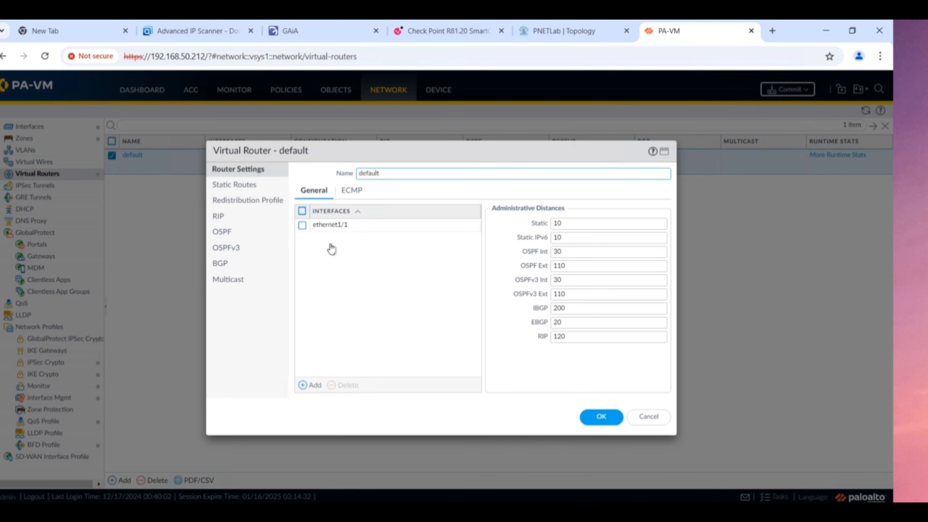
click(233, 186)
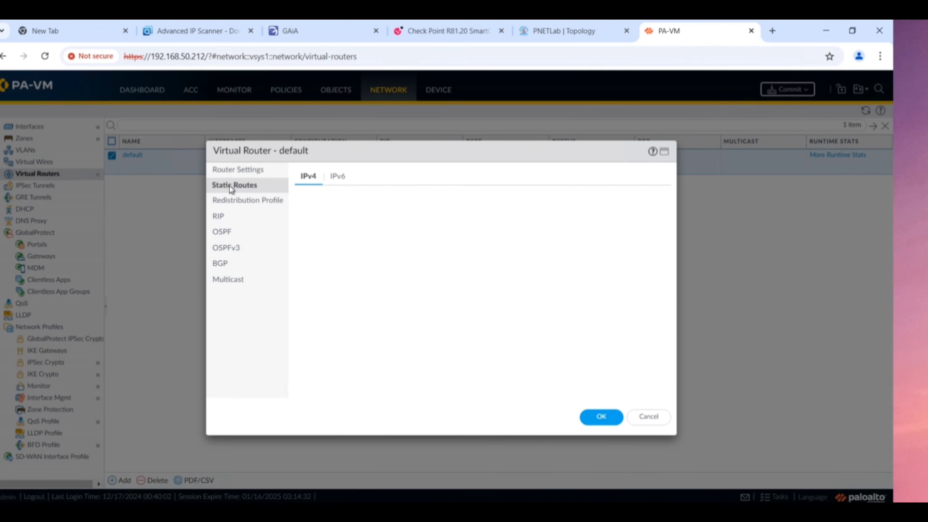
click(325, 253)
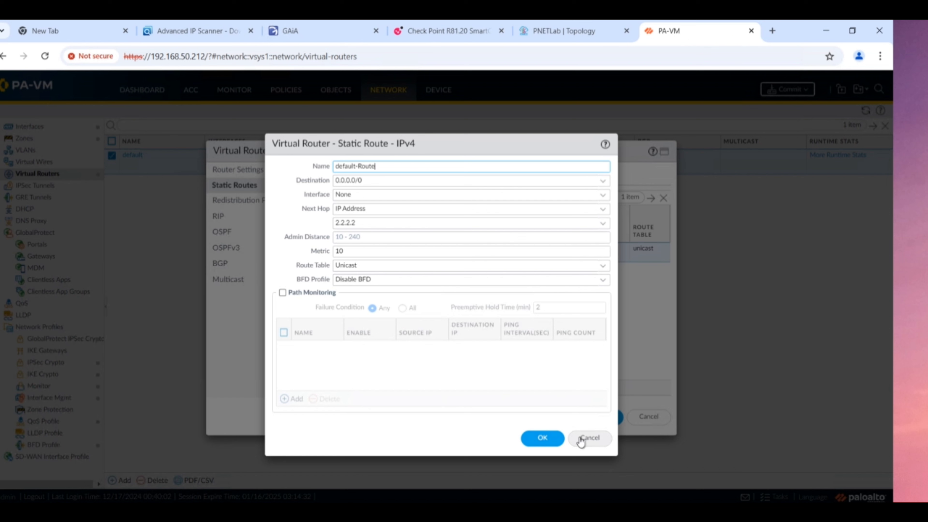
click(604, 197)
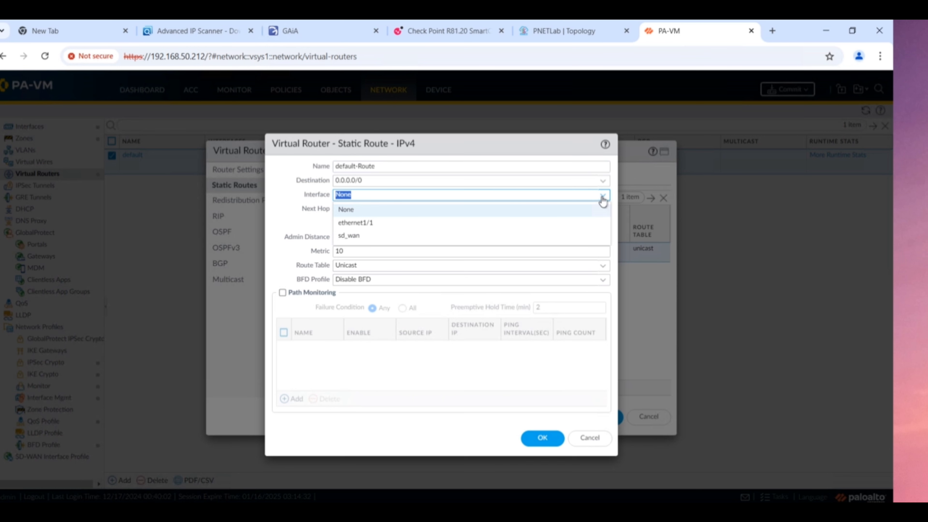
click(371, 224)
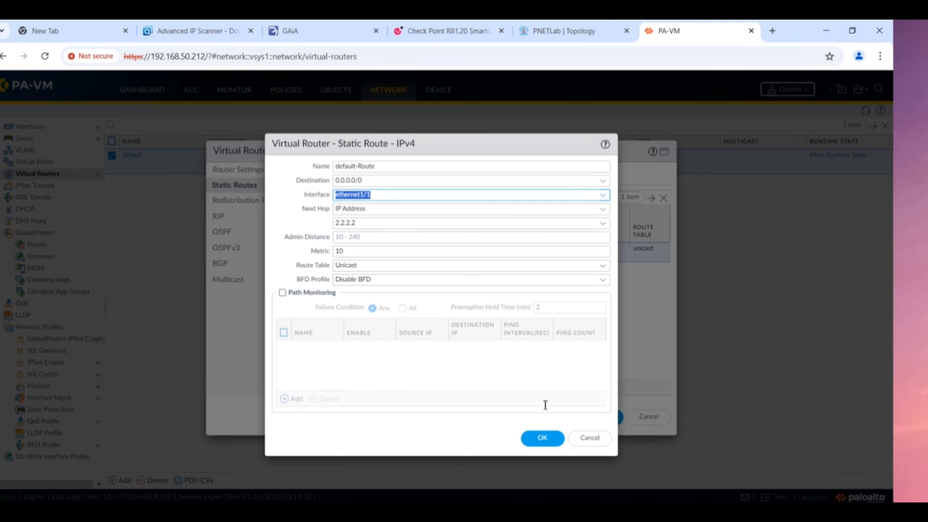
click(543, 438)
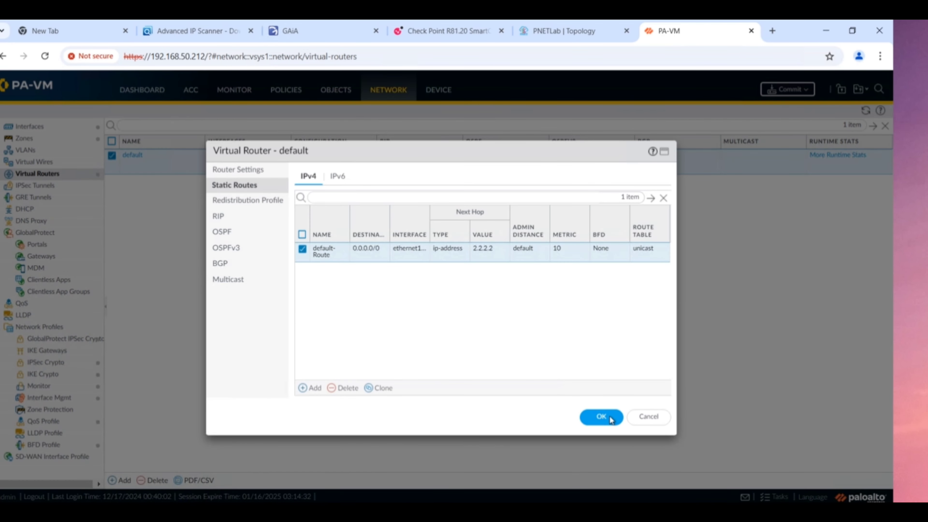
click(607, 419)
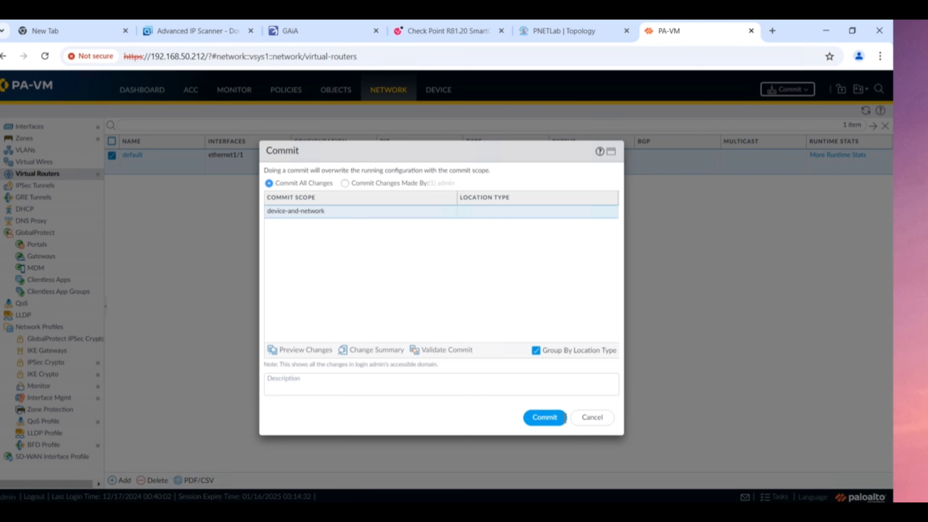
- Commit the corrected PAN-OS configuration and bring the PaloAlto QEMU console, still pinging, to the front
click(544, 424)
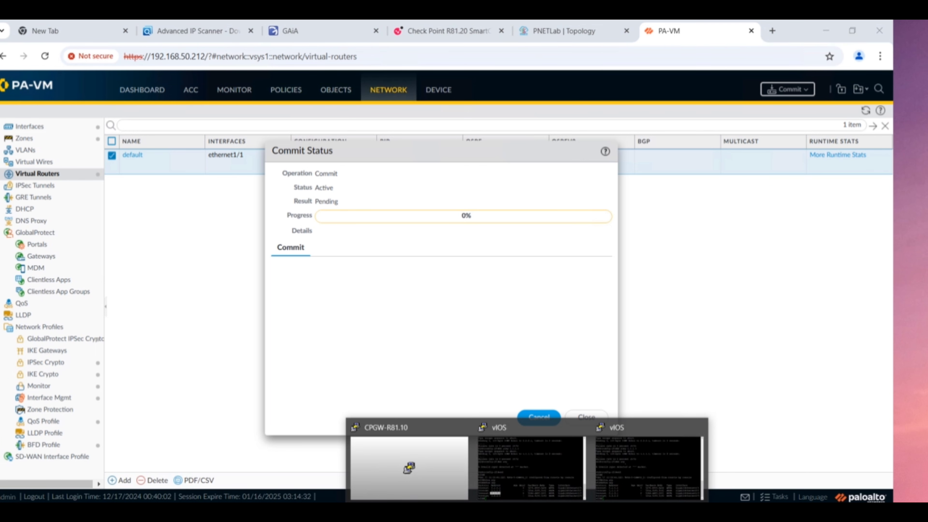
click(553, 505)
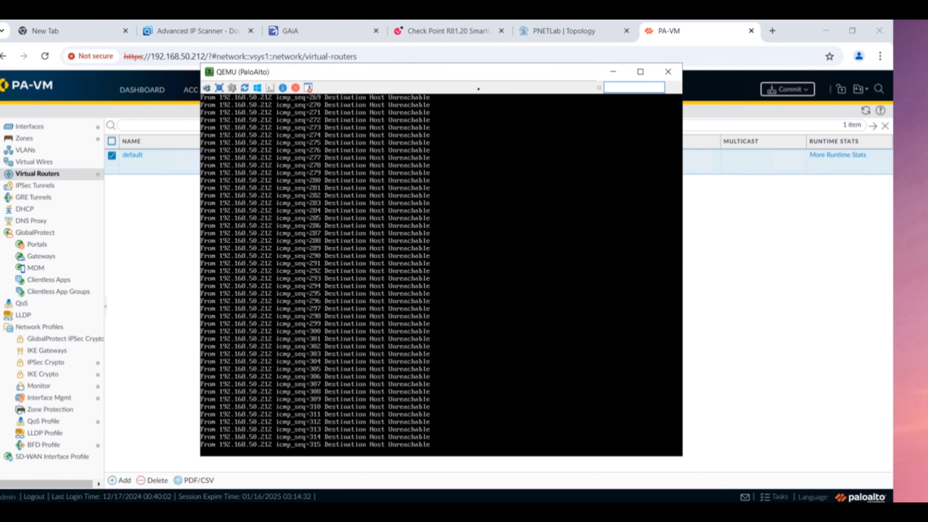
- Drag the PaloAlto console window to the left to partly reveal the commit status behind it
drag(451, 71, 361, 99)
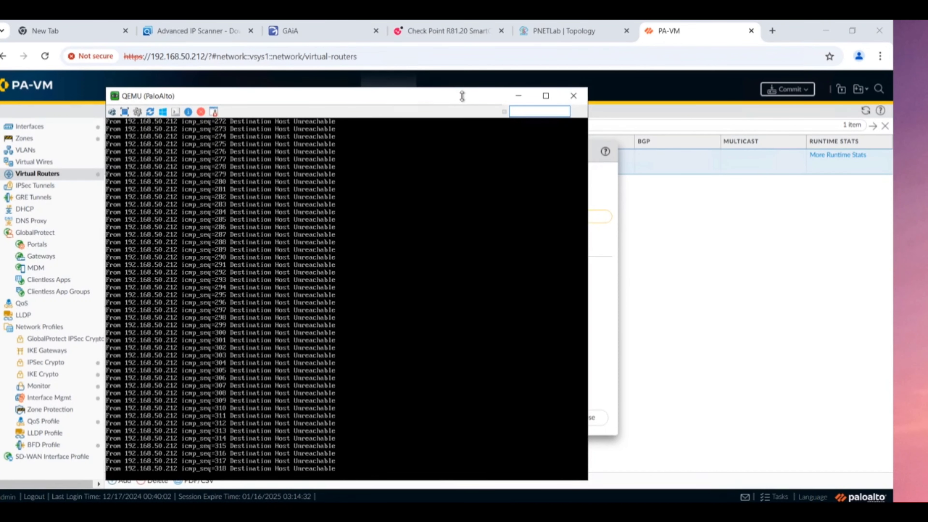
drag(455, 95, 389, 78)
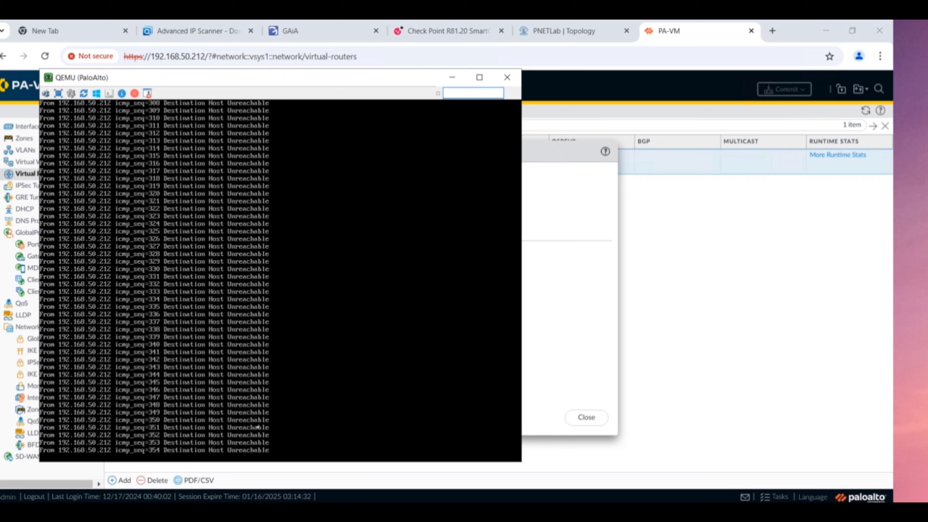
- Stop the failing ping, then ping 2.2.2.2 from source 2.2.2.1, getting 11 of 12 replies
key(ctrl+c)
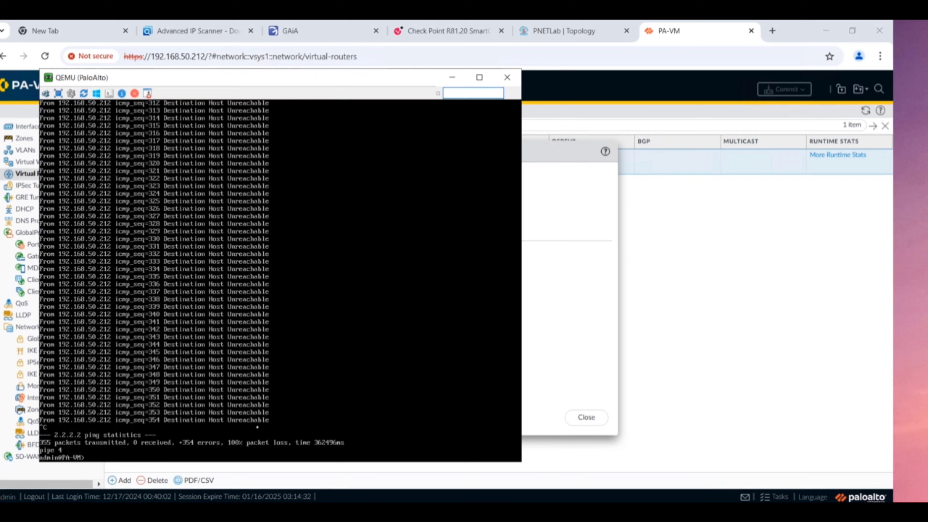
text(ping sourc)
key(BackSpace)
key(BackSpace)
key(BackSpace)
key(Tab)
text(2.2.2.)
text(1 host 2.2.2.)
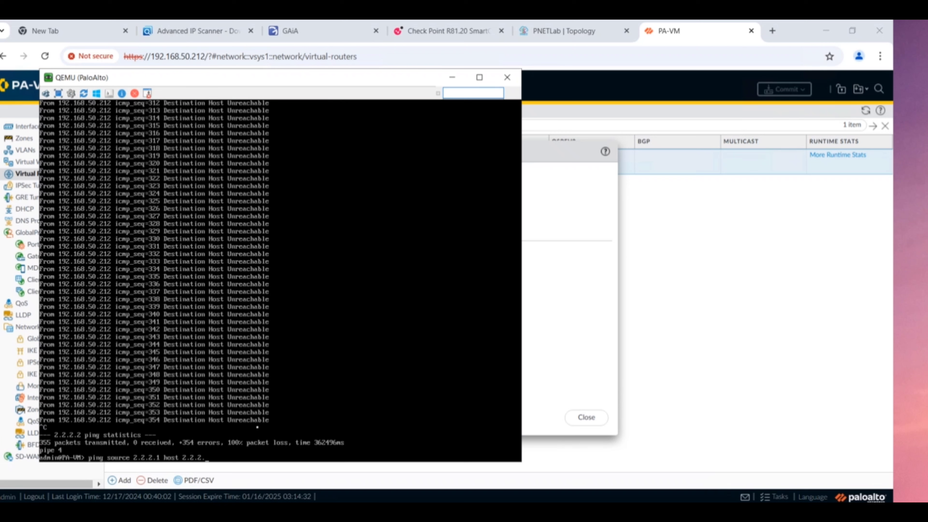
text(2)
key(Return)
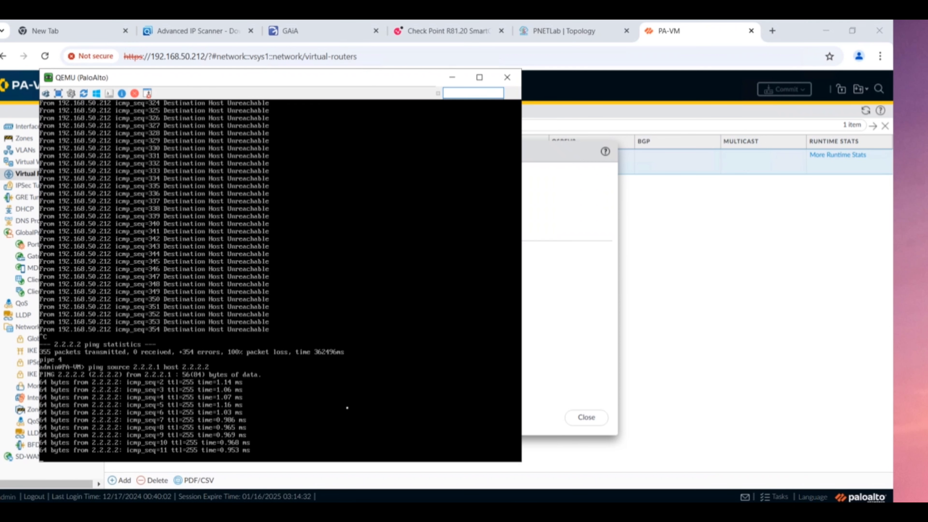
key(ctrl+c)
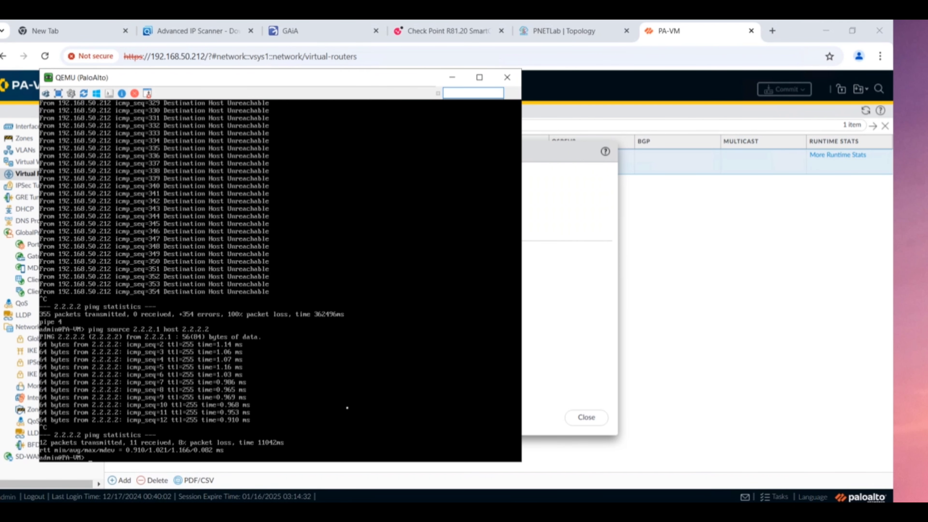
- Close the successful Commit Status dialog and bring the vIOS console forward from the taskbar
click(575, 291)
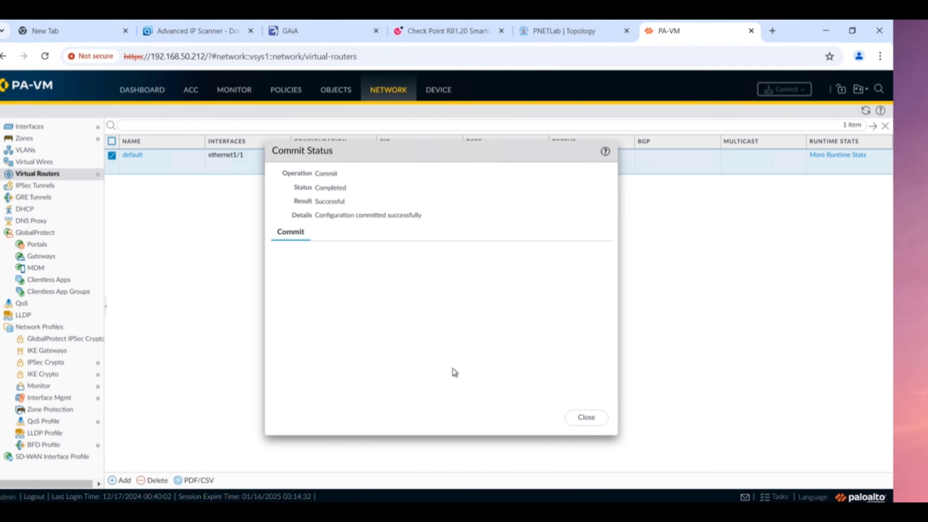
click(586, 417)
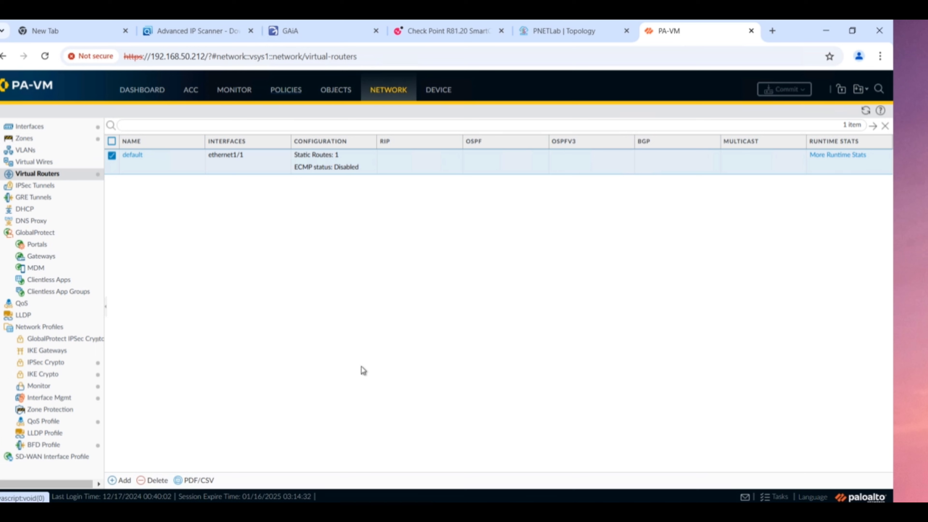
click(527, 512)
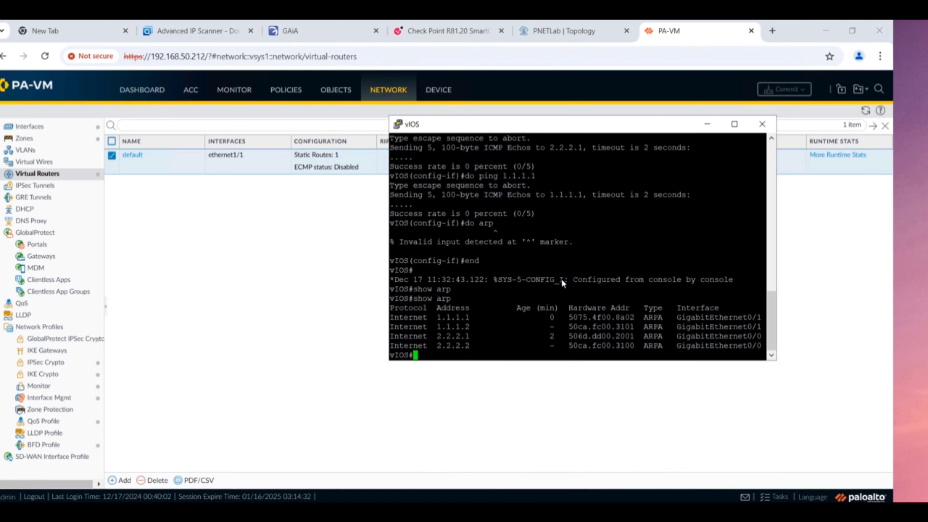
- On vIOS, ping the PA-VM at 2.2.2.1, getting 100 percent success (5/5)
text(show ip int bri)
key(Up)
key(Down)
key(BackSpace)
key(BackSpace)
key(BackSpace)
key(BackSpace)
key(BackSpace)
key(BackSpace)
key(BackSpace)
key(BackSpace)
key(BackSpace)
key(BackSpace)
key(BackSpace)
key(BackSpace)
key(BackSpace)
key(BackSpace)
key(BackSpace)
text(ping 2.2.2.1)
key(Return)
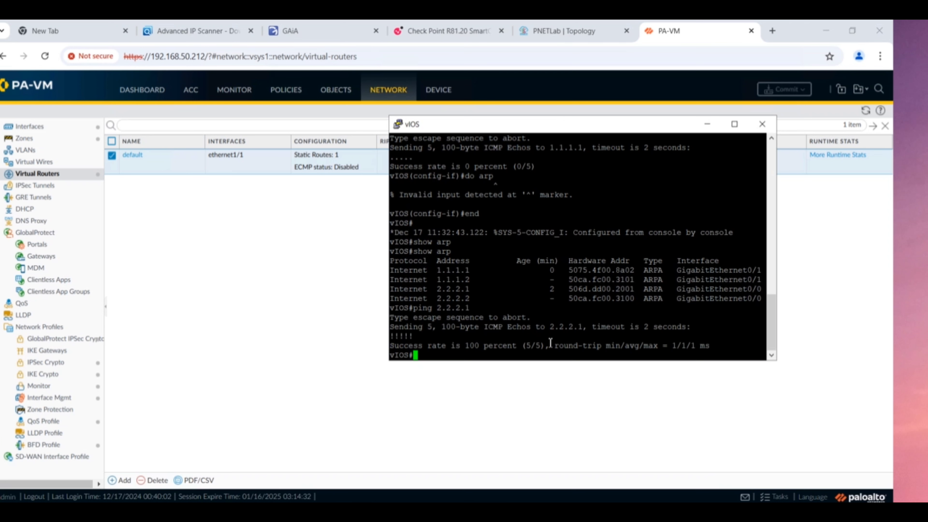
- Recall the ping command, erase its address, and switch to the PNETLab topology page
key(Up)
key(BackSpace)
key(BackSpace)
key(BackSpace)
key(BackSpace)
key(BackSpace)
key(BackSpace)
key(BackSpace)
click(552, 31)
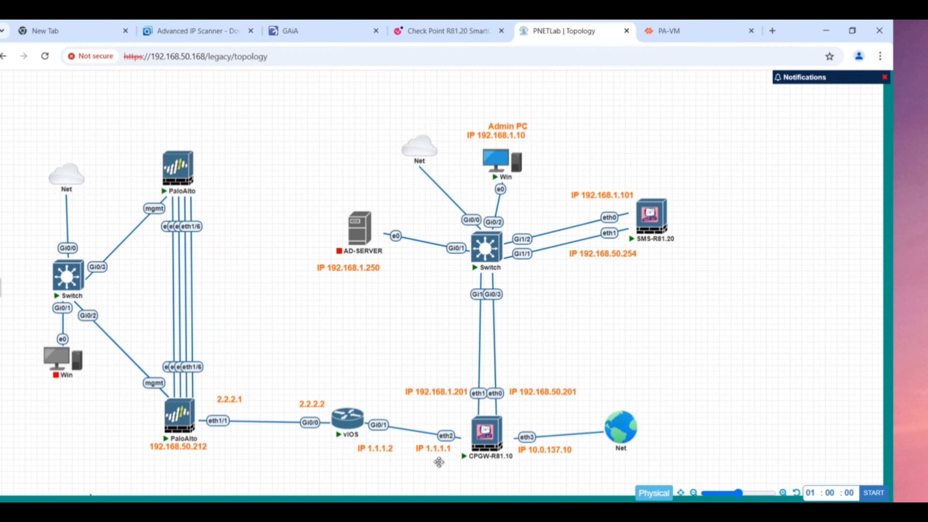
- From the vIOS console, ping 1.1.1.1, which fails at 0 percent (0/5)
click(527, 511)
click(629, 468)
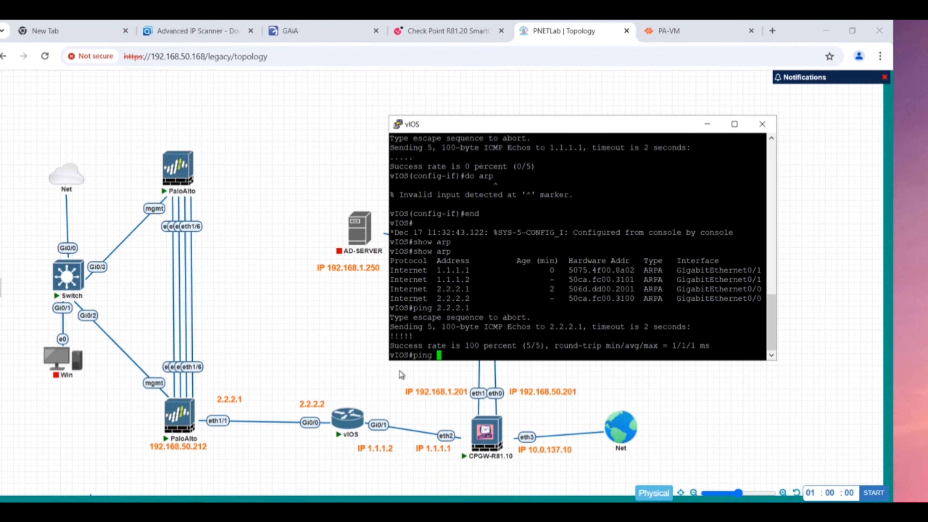
text(ping 1.1.1.1)
key(Return)
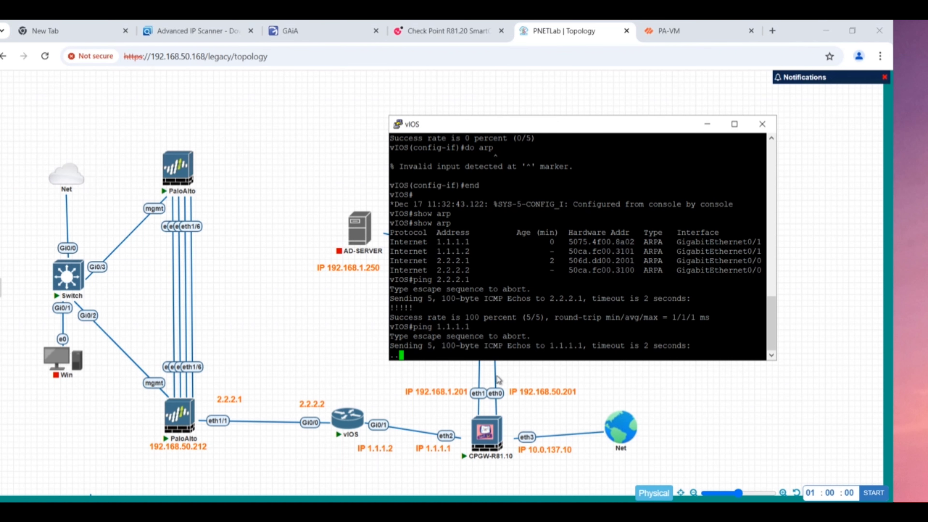
click(327, 328)
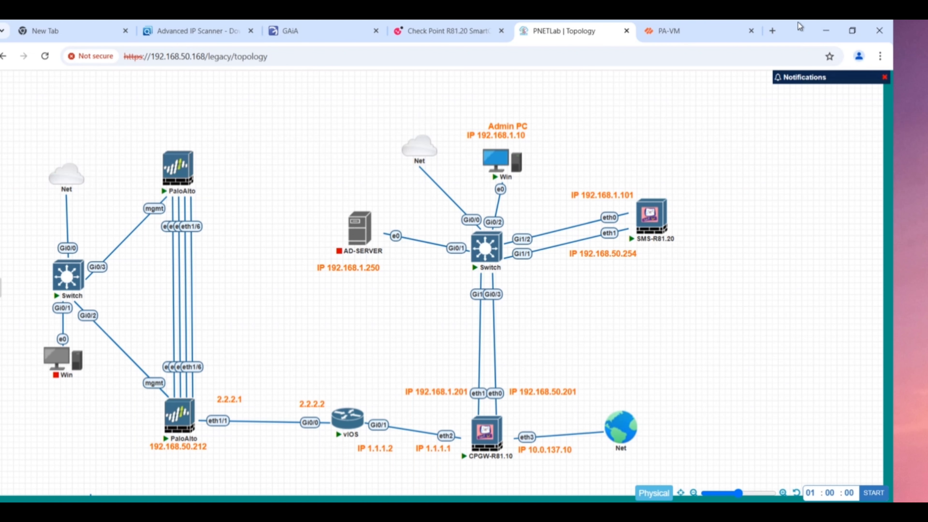
- Check PA-VM's ethernet1/1 at 2.2.2.1 under Network > Interfaces, then return to the PNETLab topology
click(690, 37)
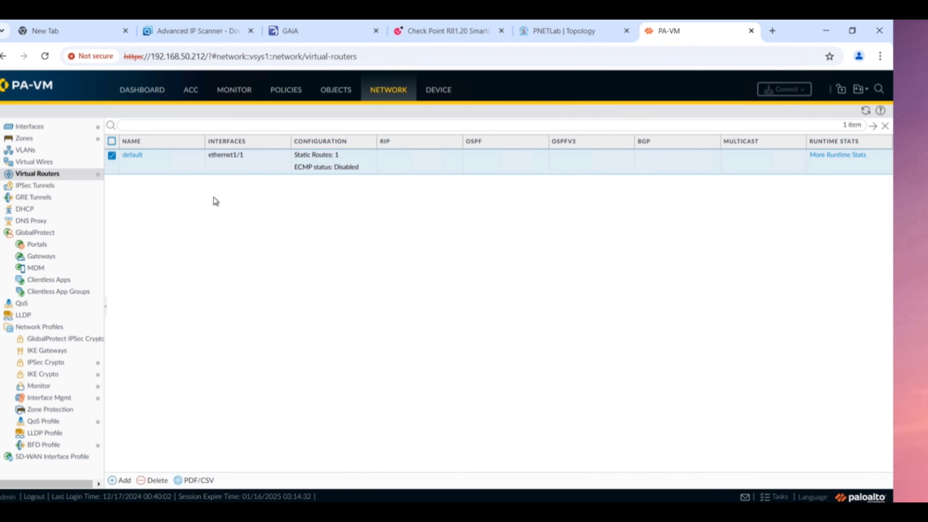
click(36, 128)
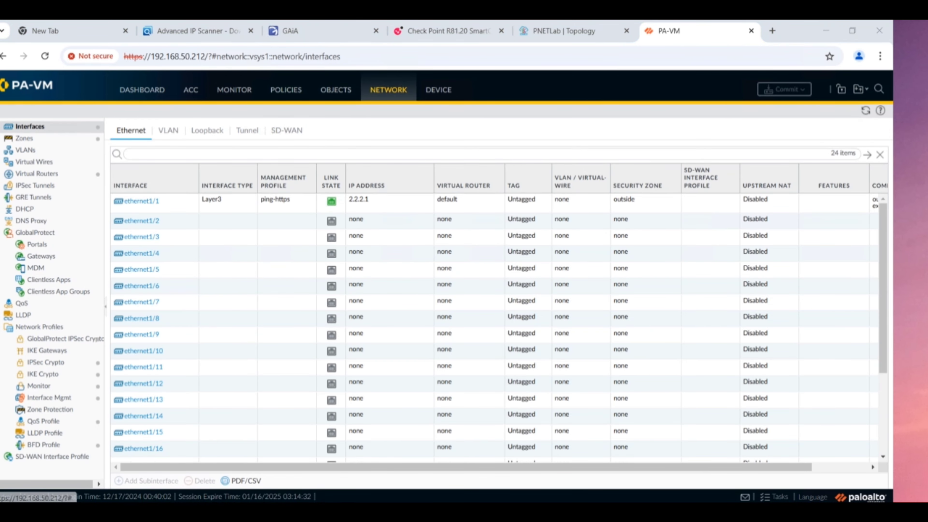
click(366, 511)
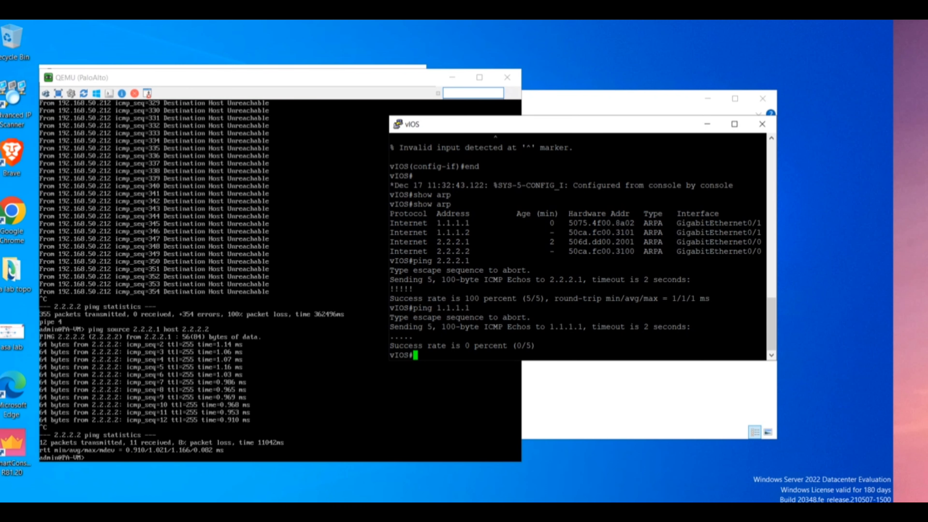
click(361, 510)
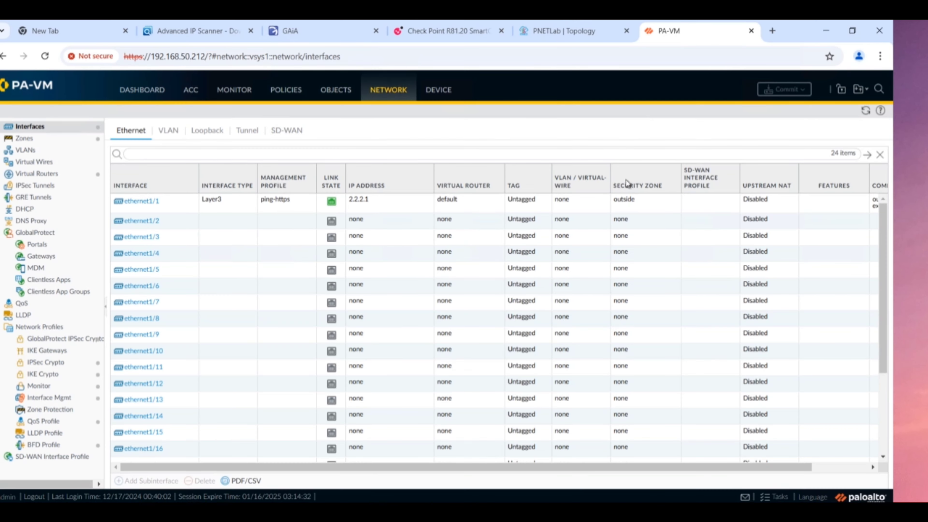
click(566, 39)
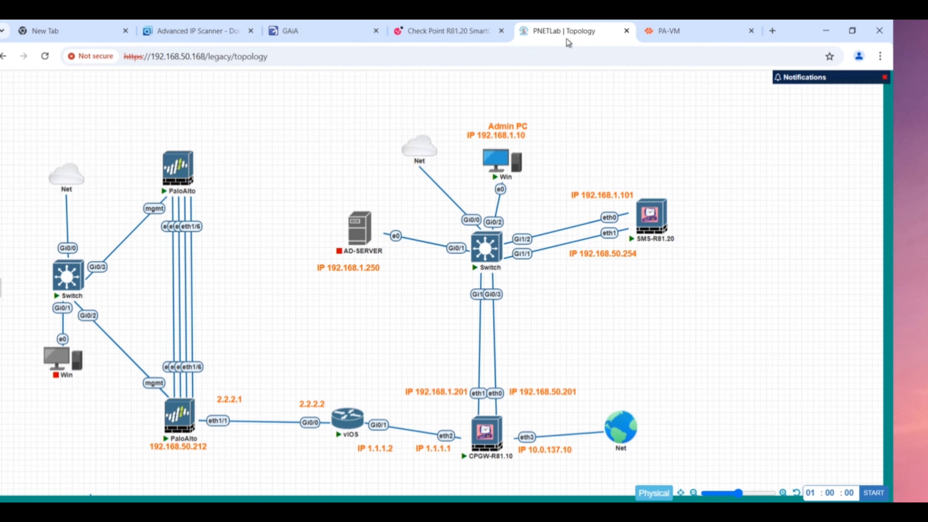